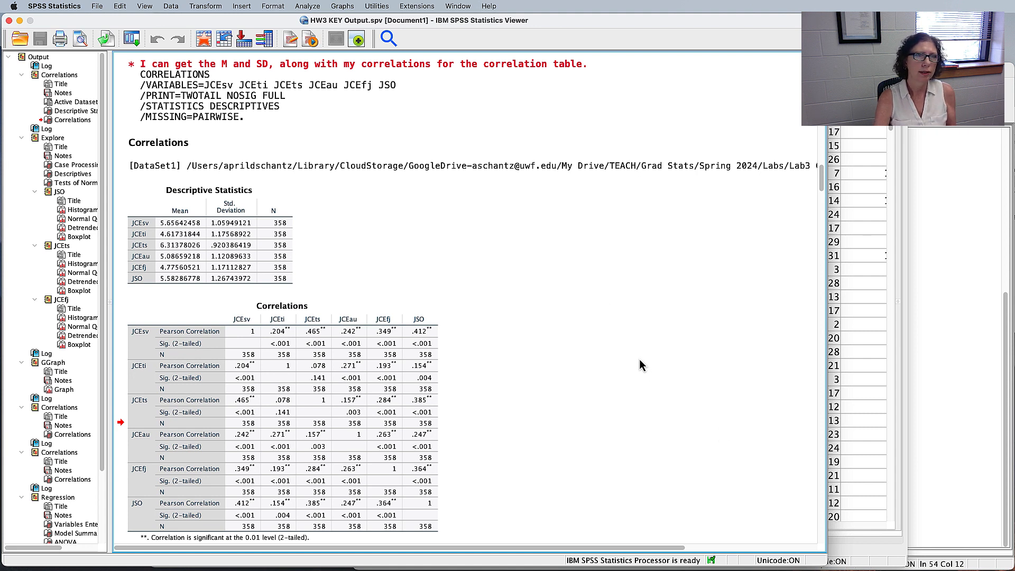
Examine the correlations syntax, the Descriptive Statistics table and the Correlations matrix in the output
scroll(642, 365, "down", 1)
left_click(186, 64)
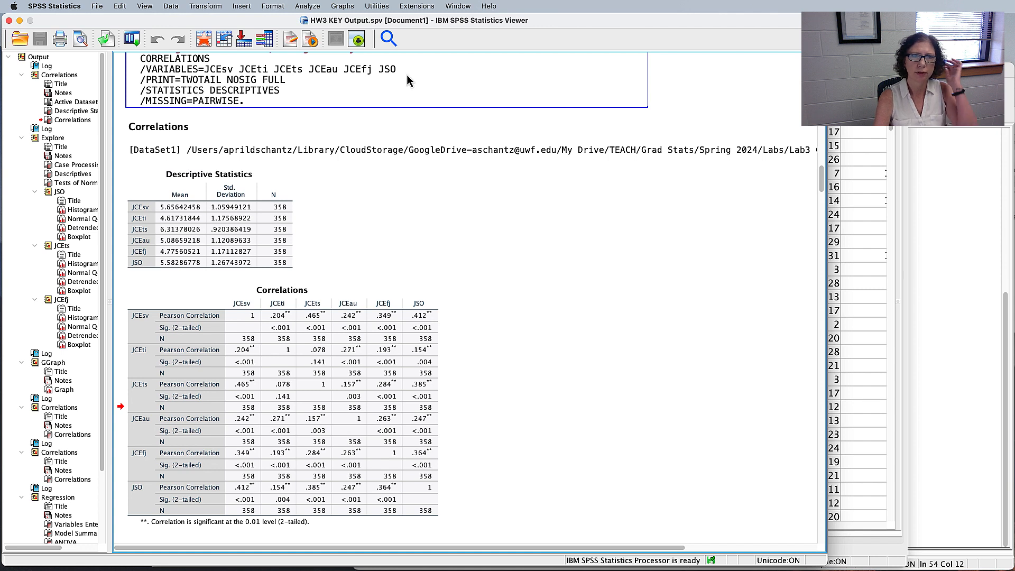
left_click(289, 116)
left_click(233, 178)
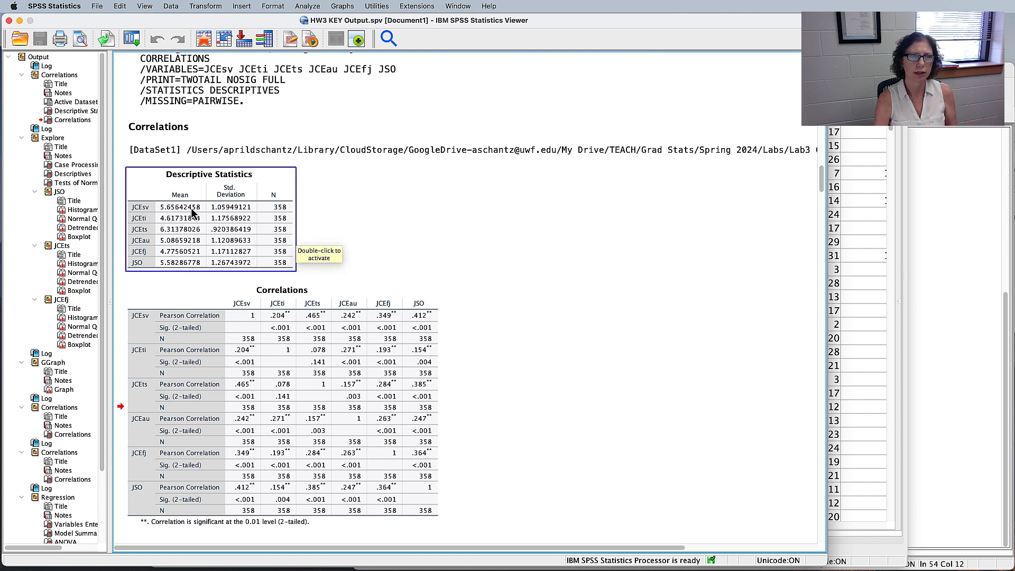
left_click(227, 304)
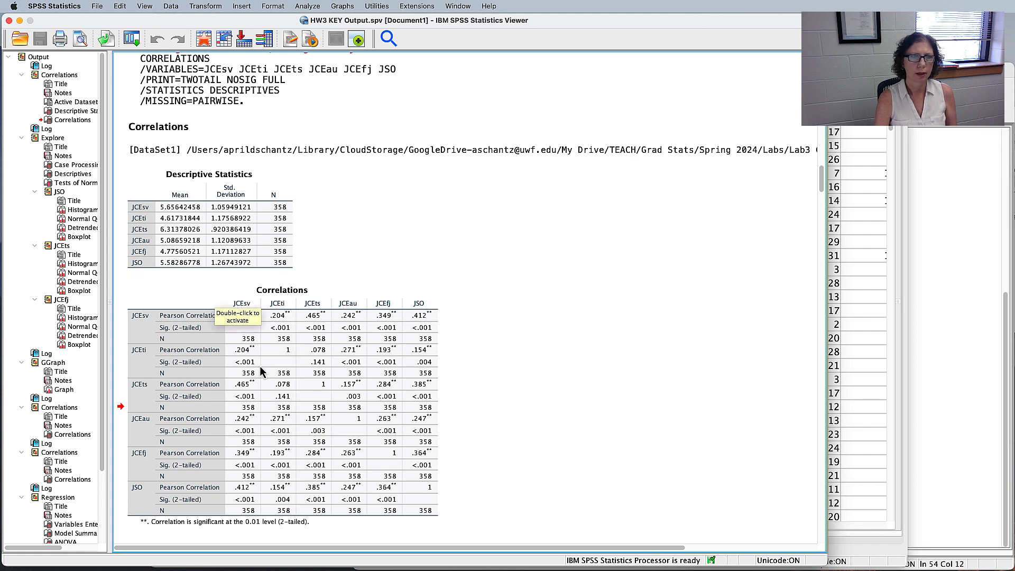
left_click(179, 221)
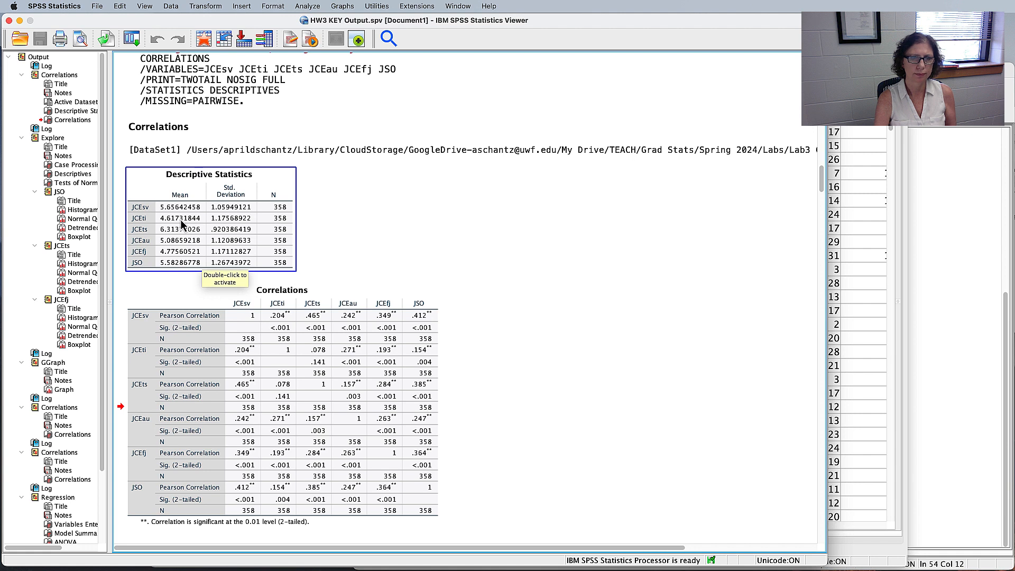
Start an export of only the Correlations table, with Excel 2007 and Higher (*.xlsx) as the document type
left_click(226, 333)
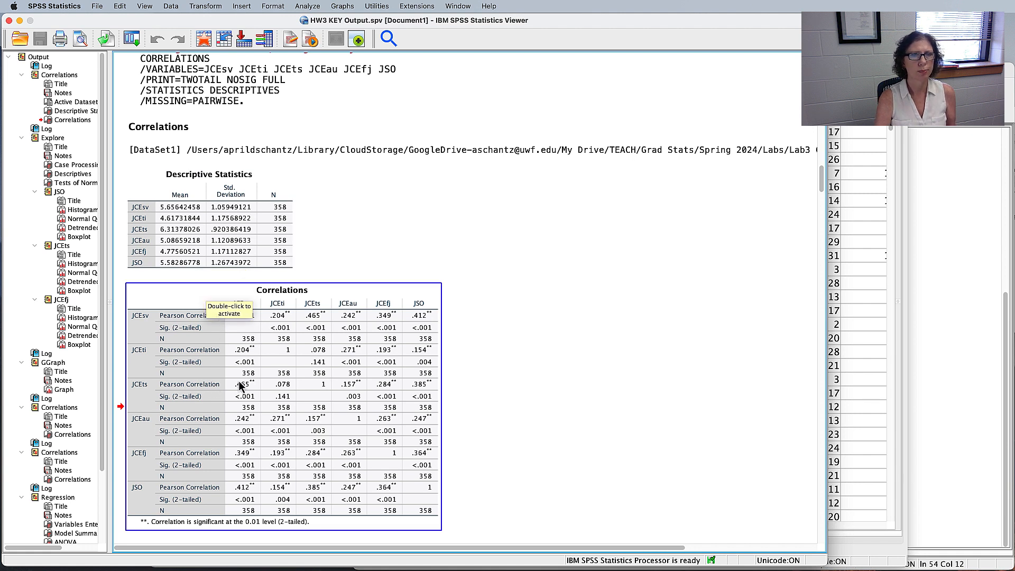
right_click(221, 391)
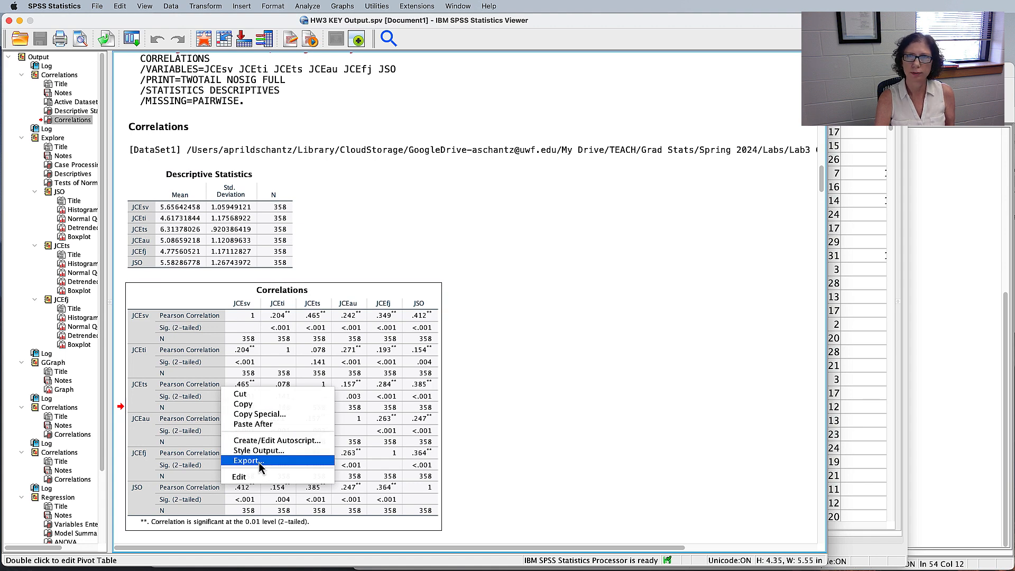
left_click(261, 463)
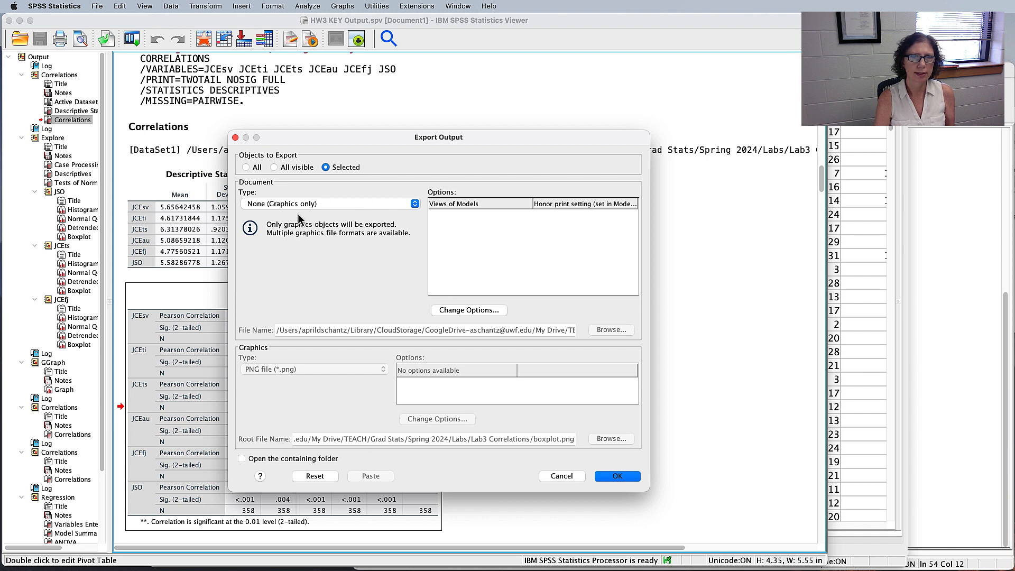
left_click(336, 204)
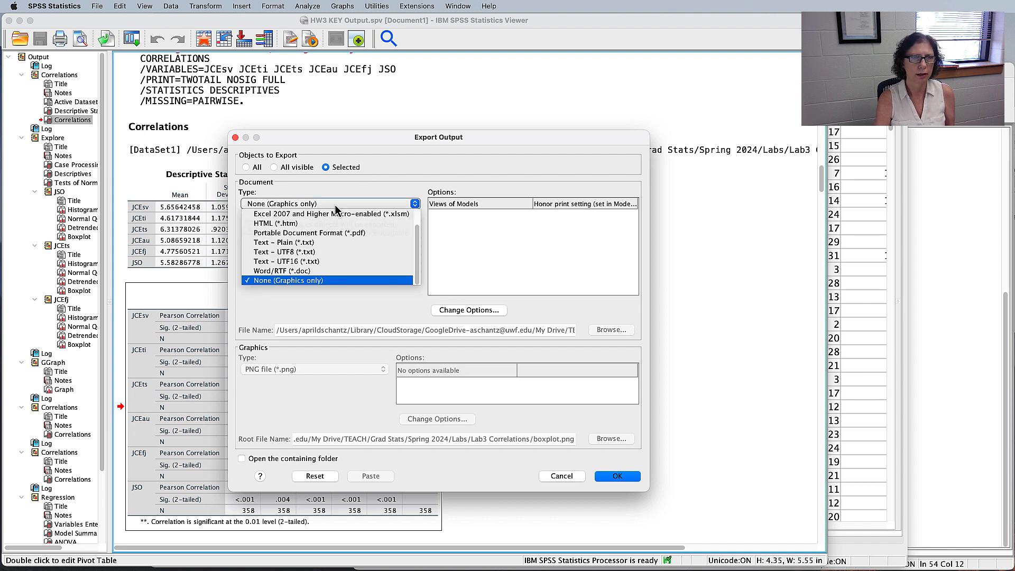
scroll(317, 222, "up", 2)
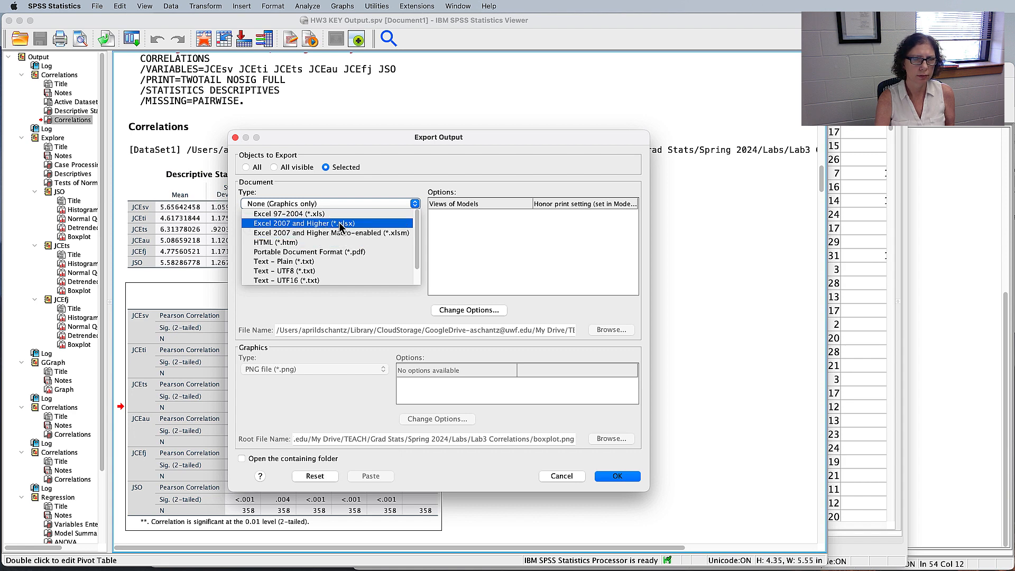
left_click(311, 224)
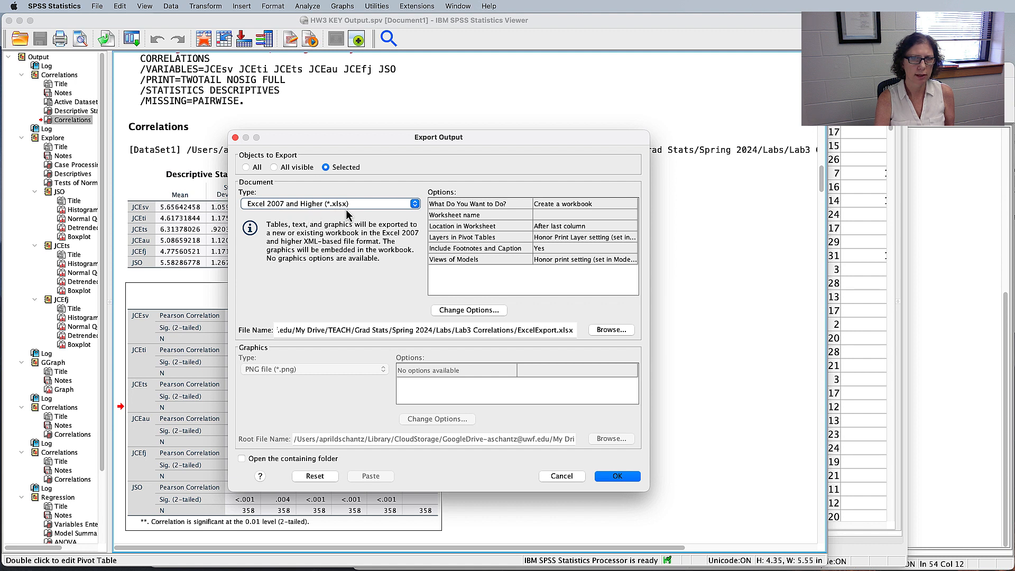
Name the export file HW3 Correlations in the Lab3 Correlations folder and run the export
left_click(611, 330)
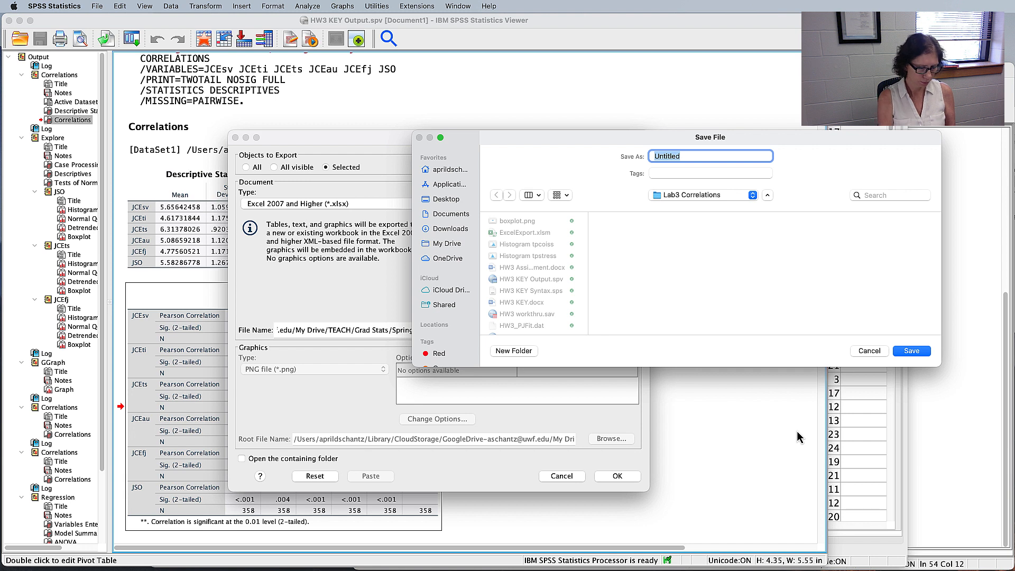
type("HW3 Correlations")
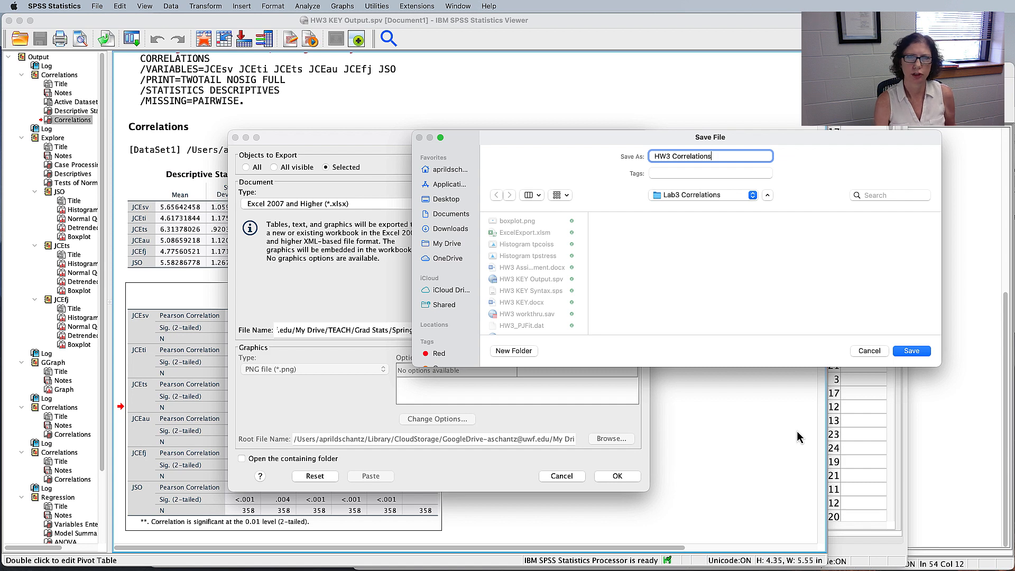
left_click(911, 351)
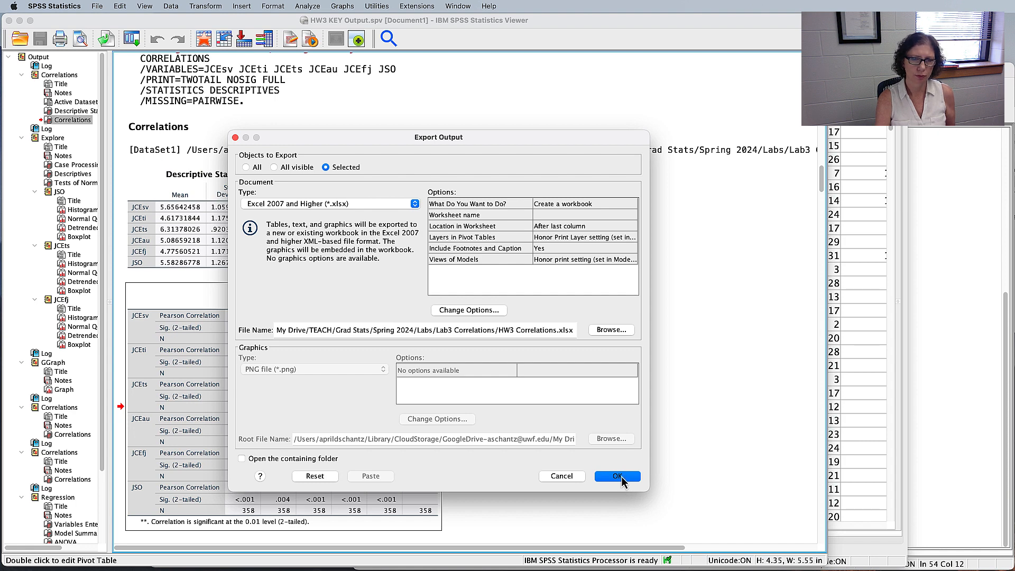
left_click(622, 478)
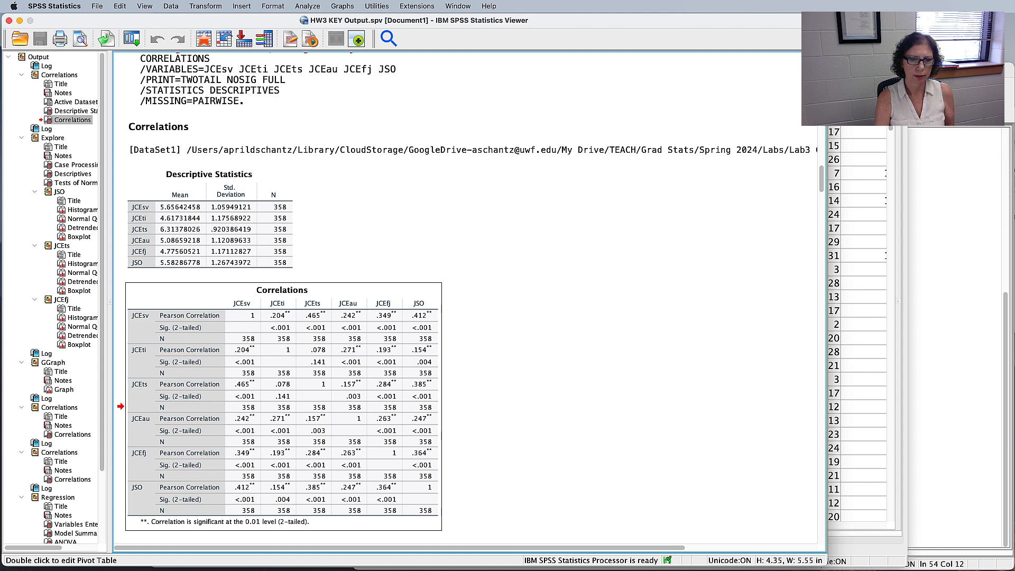
Switch to Finder and open HW3 Correlations.xlsx from the Lab3 Correlations folder in Excel
key("super+Tab")
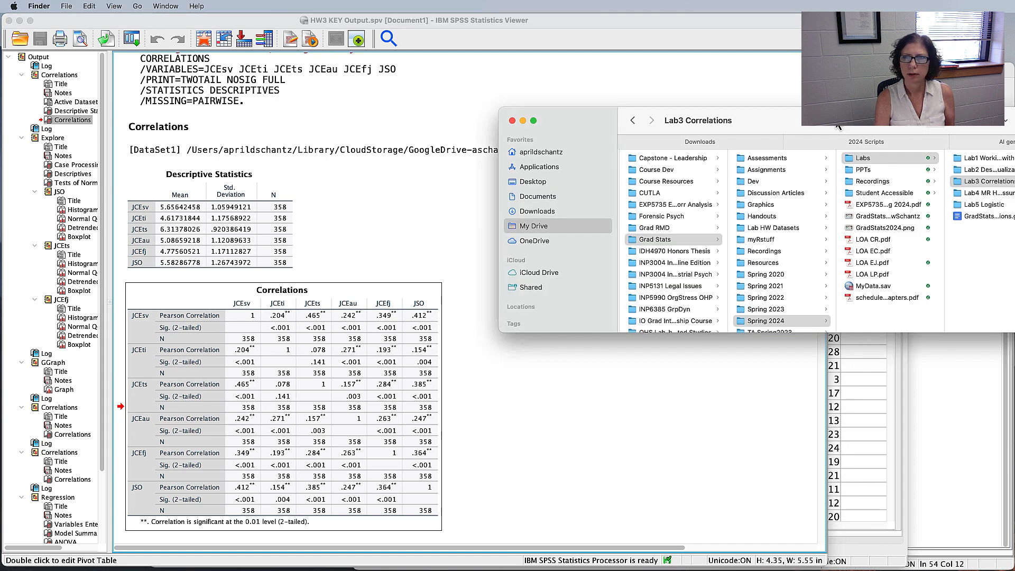
left_click_drag(835, 121, 442, 179)
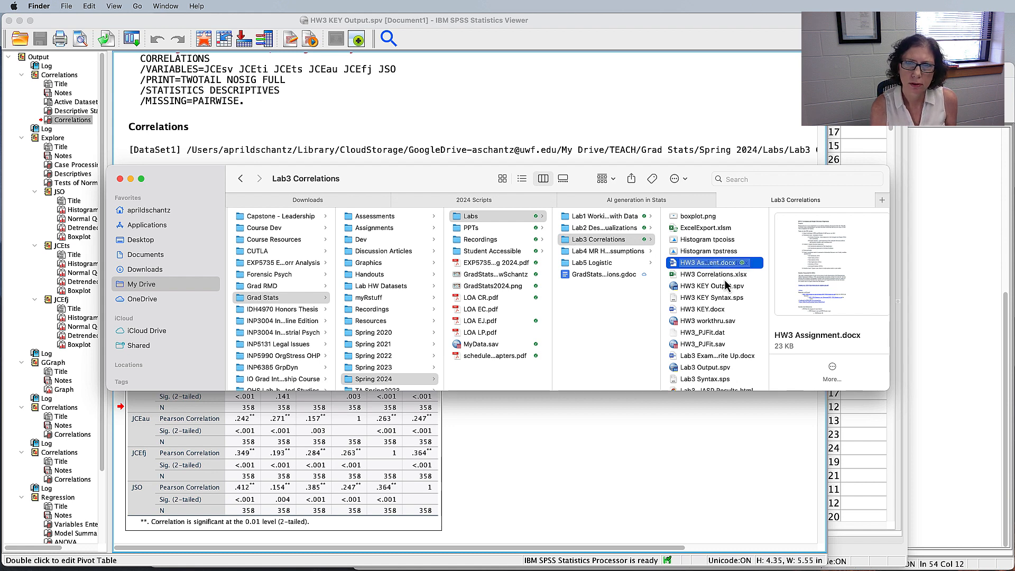
left_click(668, 275)
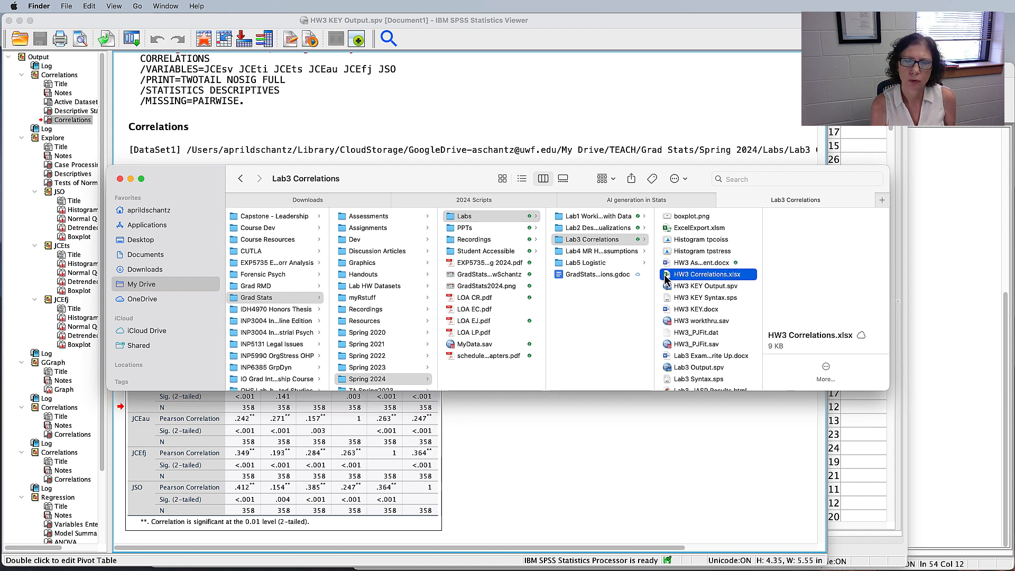
double_click(668, 275)
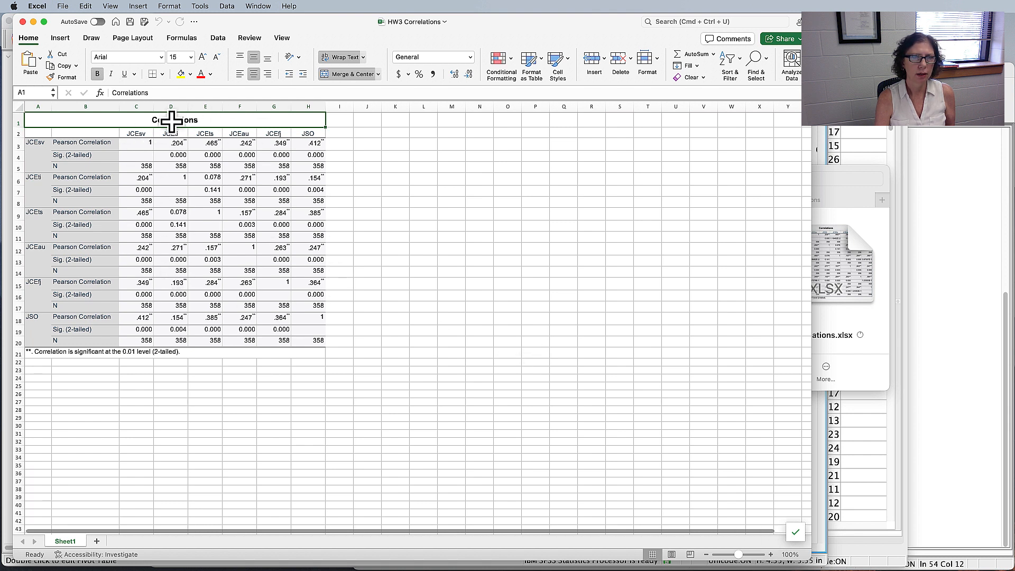
Create a copy of Sheet1 at the end of the HW3 Correlations workbook
right_click(67, 547)
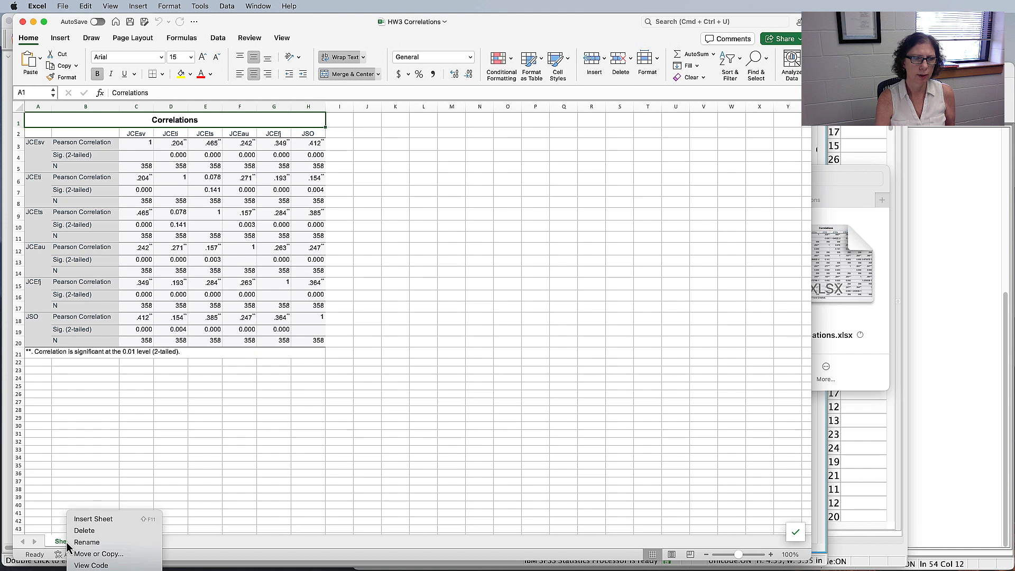
left_click(115, 555)
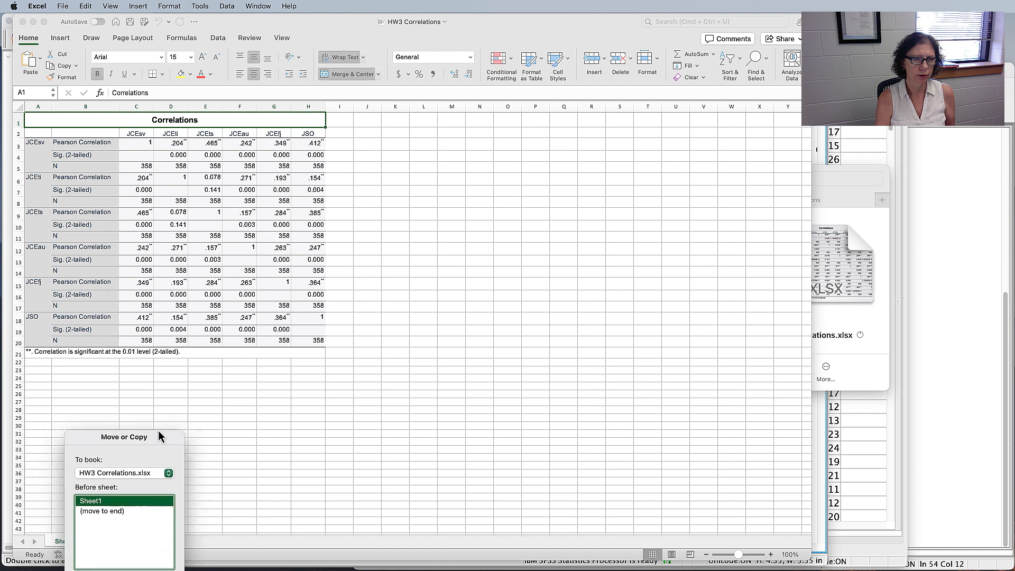
left_click(139, 457)
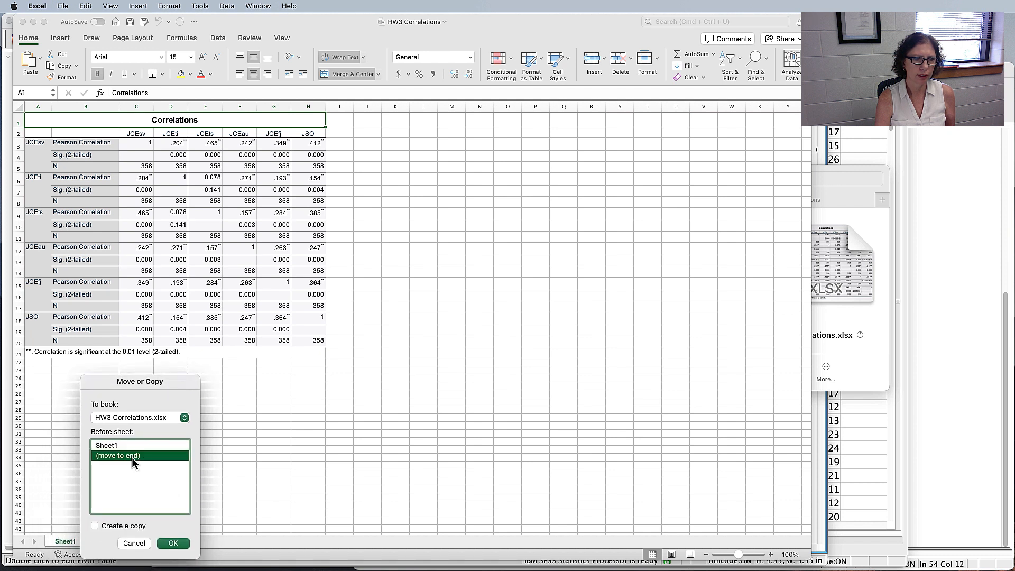
left_click(96, 527)
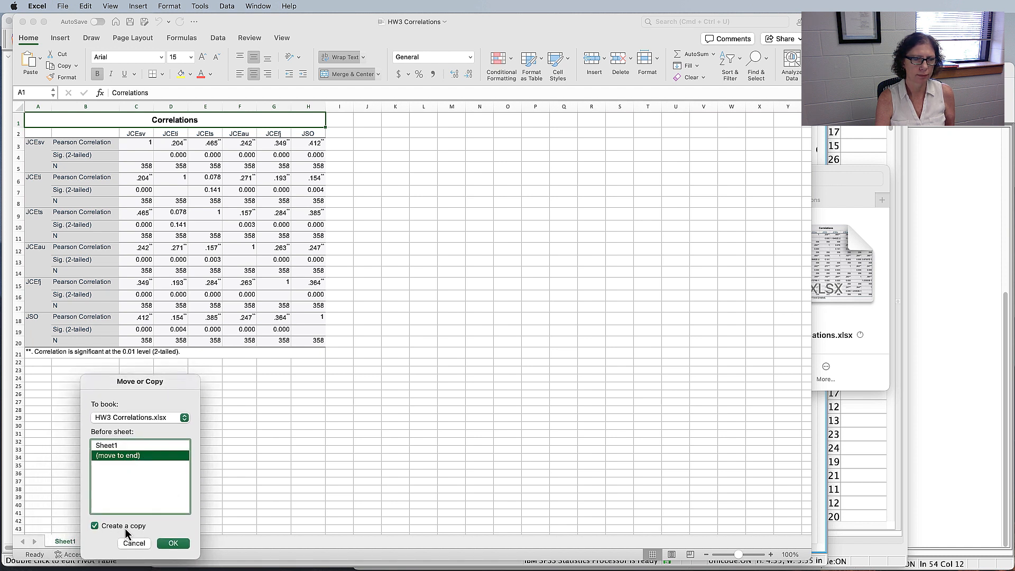
left_click(177, 545)
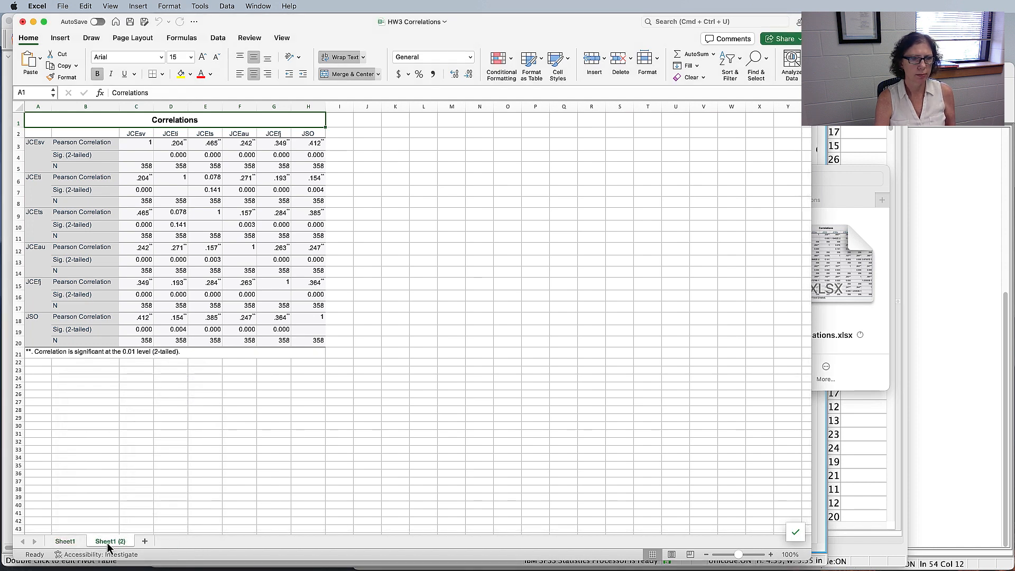
Rename the copied sheet as CorrTable
double_click(108, 542)
type("Cor")
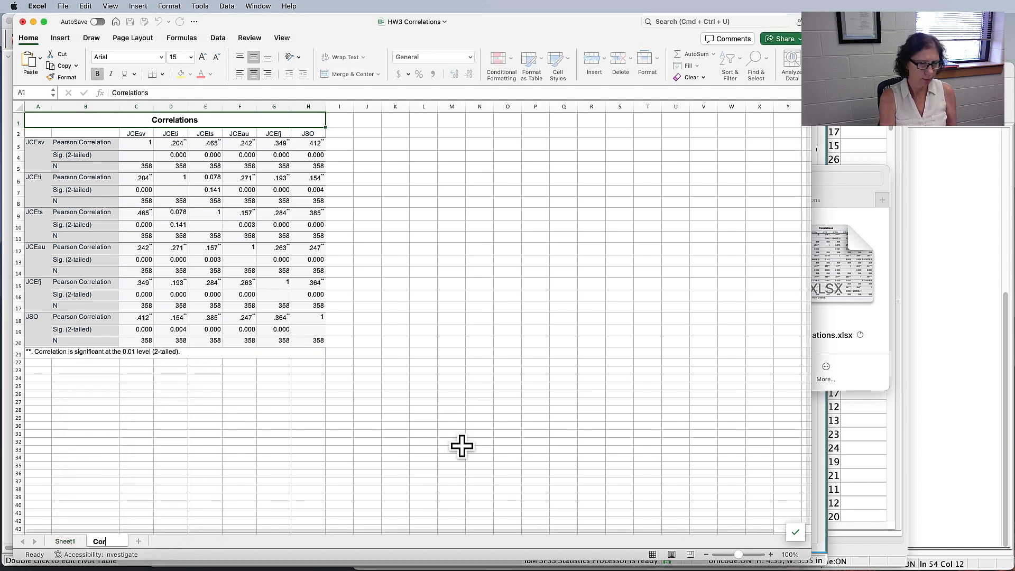
type("reab")
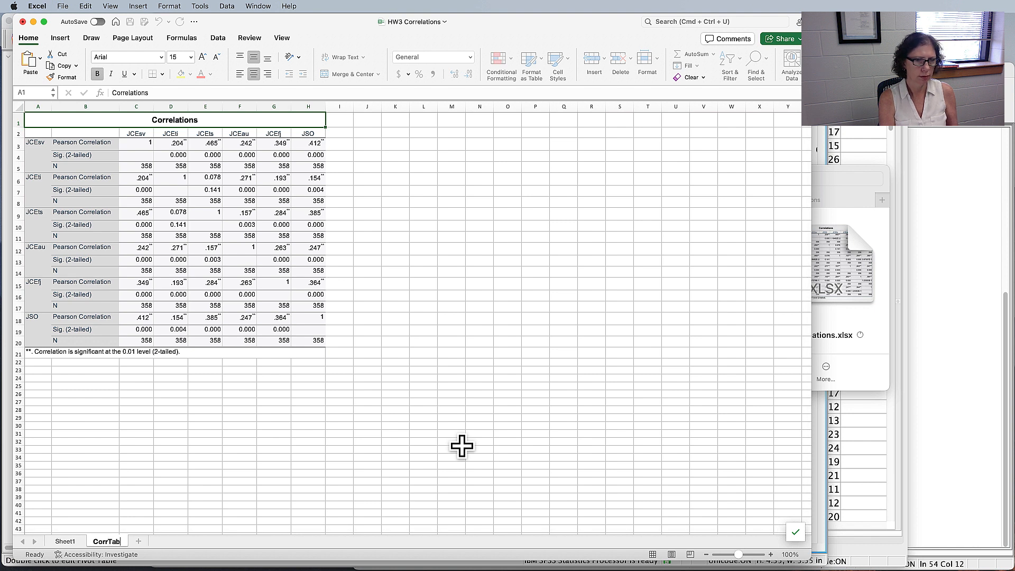
type("le")
left_click(312, 448)
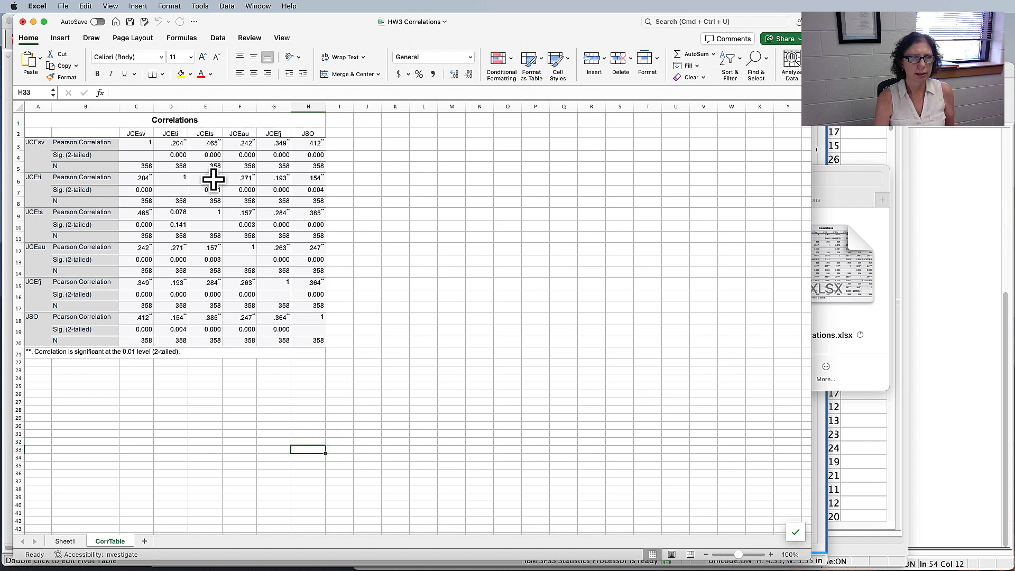
Check the original table on Sheet1, and return to the CorrTable copy to view its full table at 150%
left_click(66, 541)
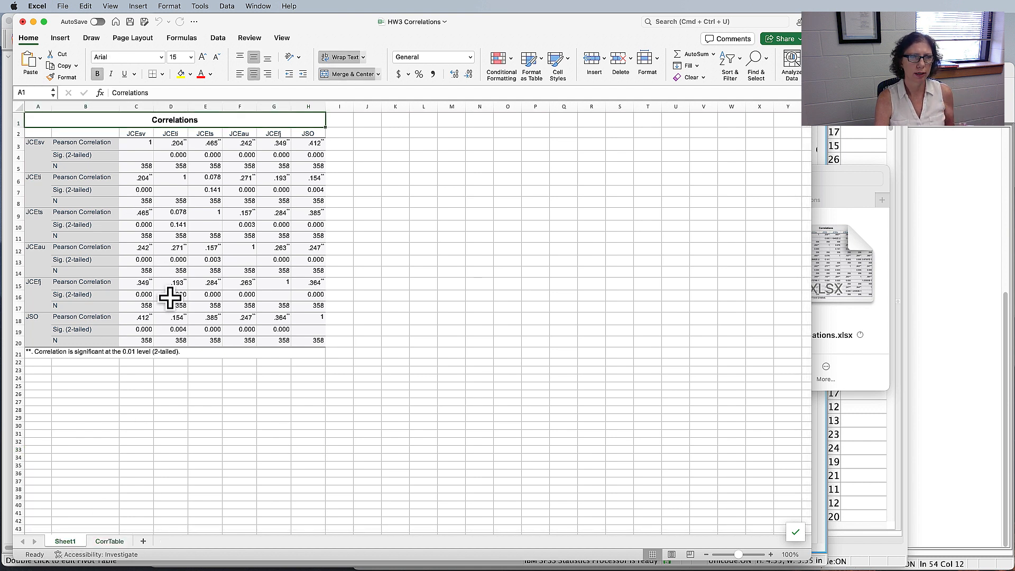
left_click(104, 545)
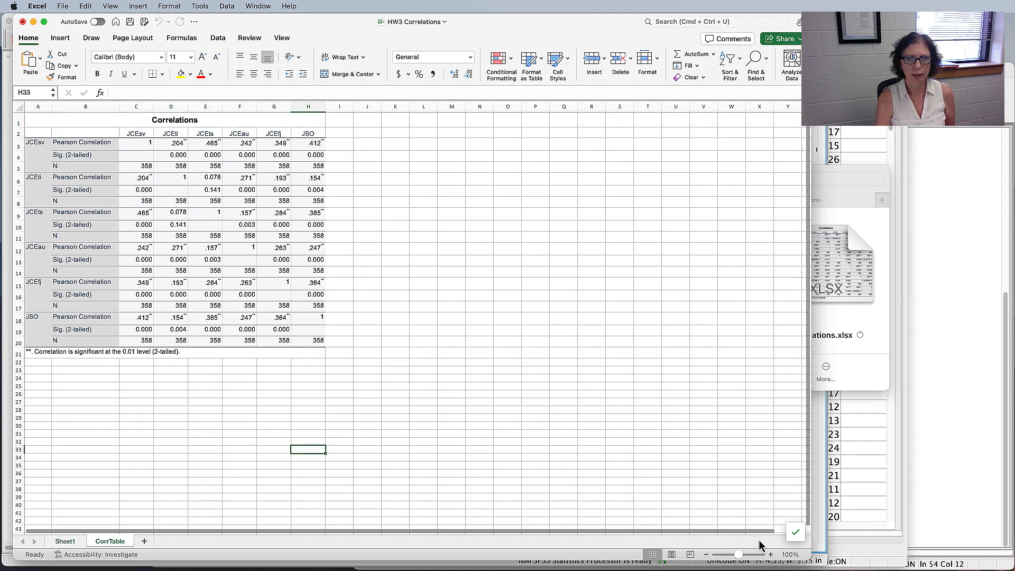
left_click(771, 555)
left_click(771, 555)
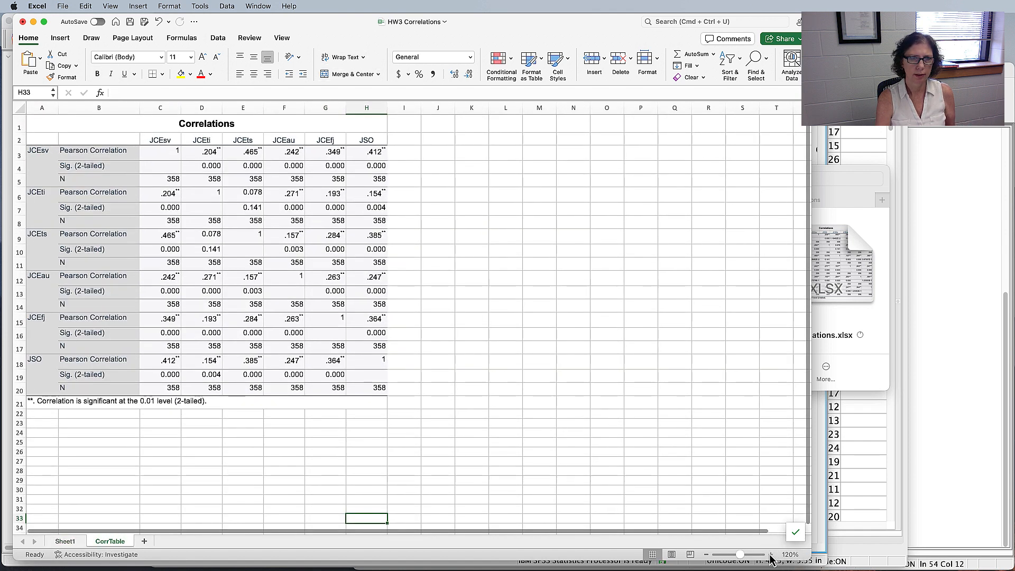
left_click(770, 554)
left_click(771, 555)
left_click(771, 554)
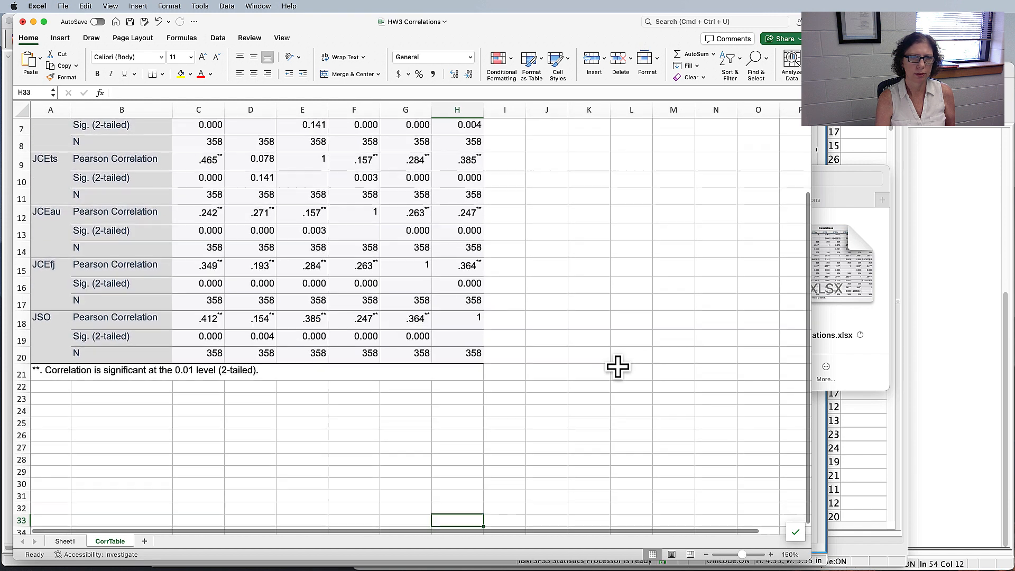
scroll(618, 368, "up", 5)
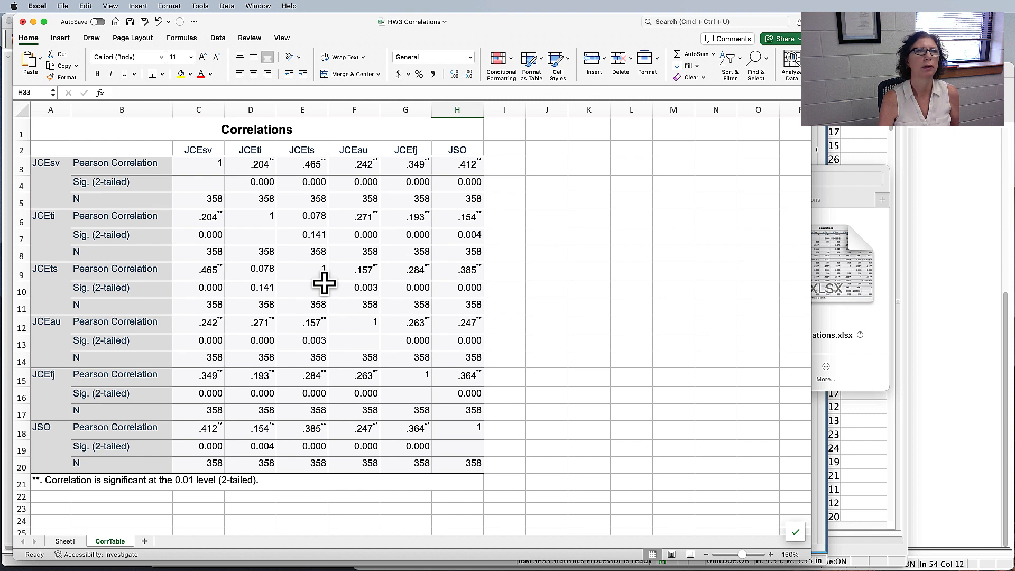
Remove all cell borders from the entire CorrTable sheet
left_click(34, 98)
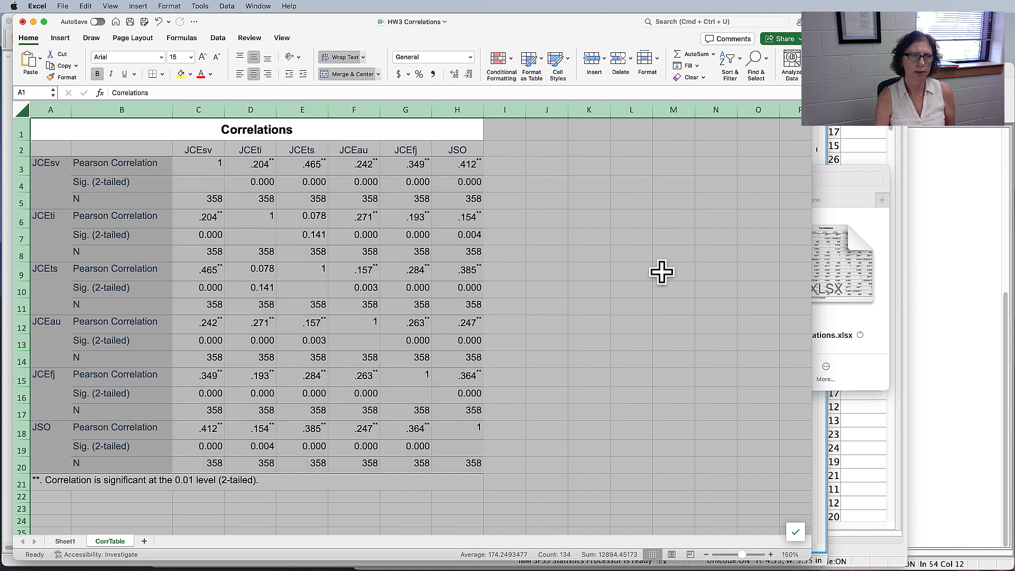
left_click(162, 75)
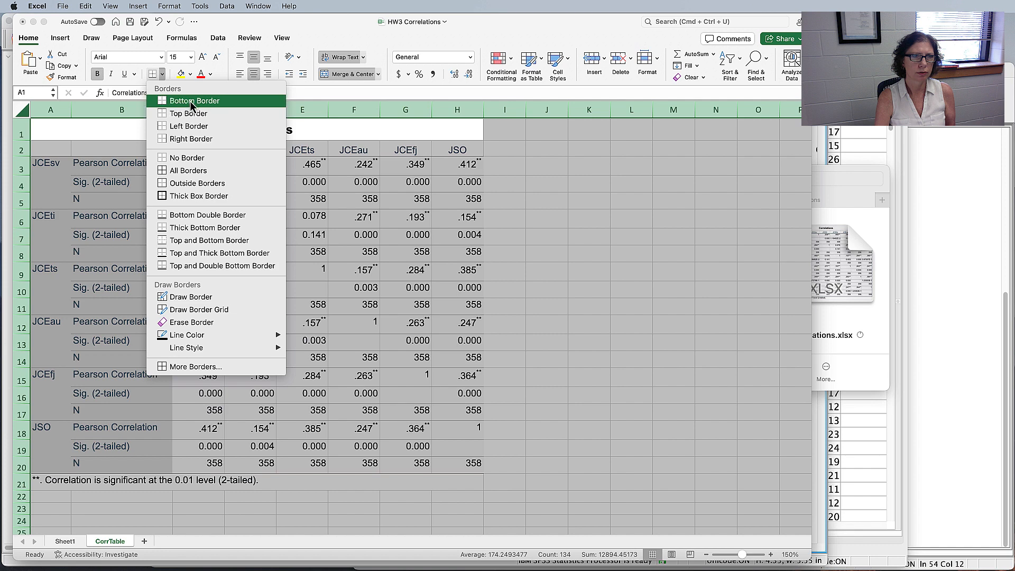
left_click(191, 165)
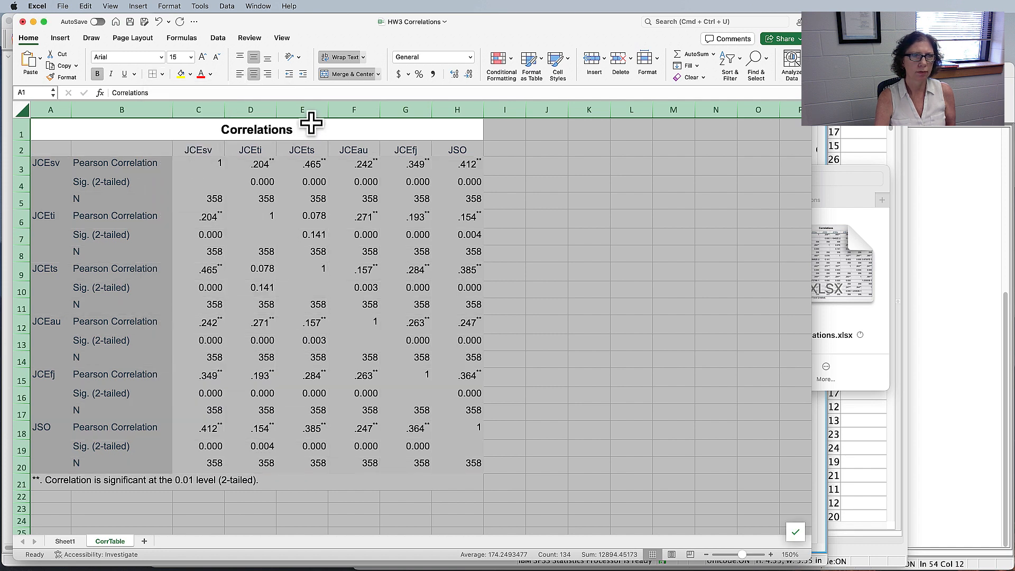
Remove the background fill from every cell of the CorrTable sheet
left_click(191, 74)
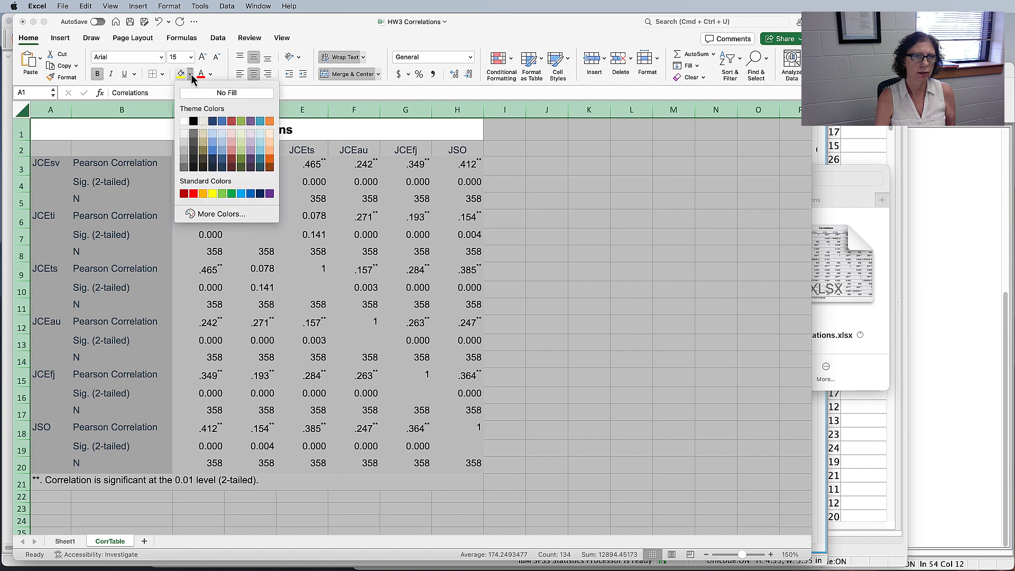
left_click(233, 95)
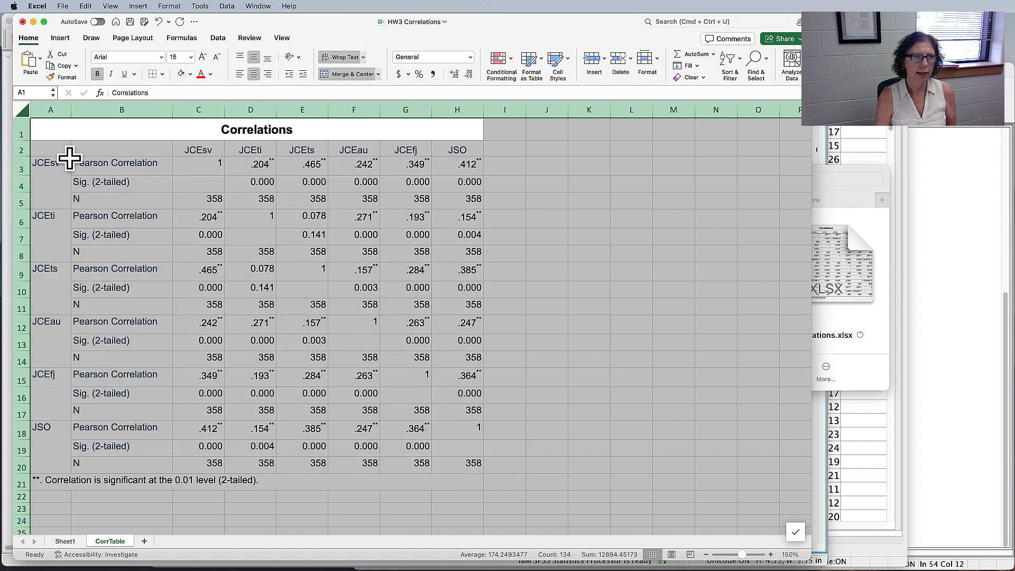
left_click(270, 283)
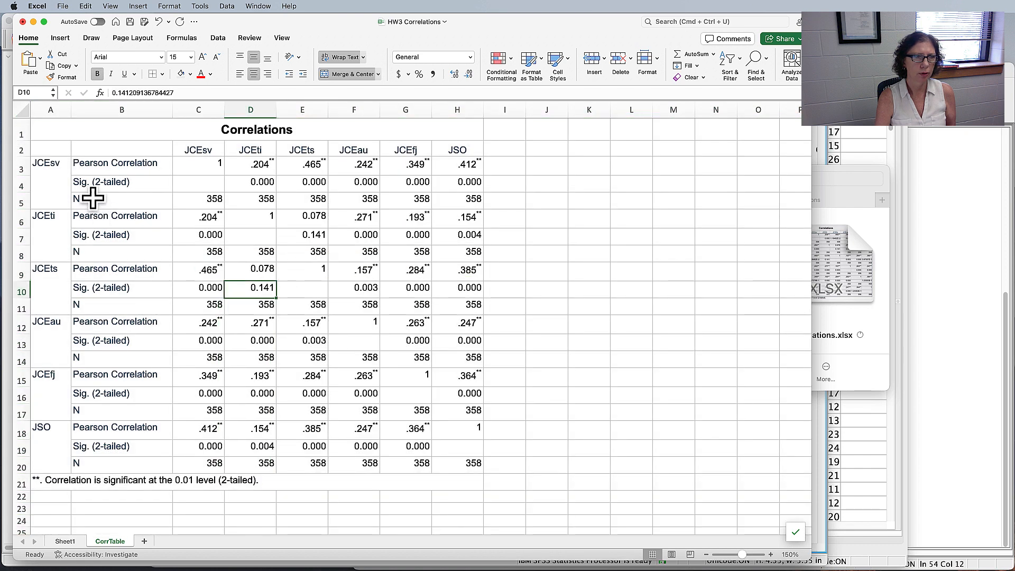
Unmerge all merged cells across the entire CorrTable sheet, including the title and the variable names in column A
left_click(58, 175)
left_click(64, 232)
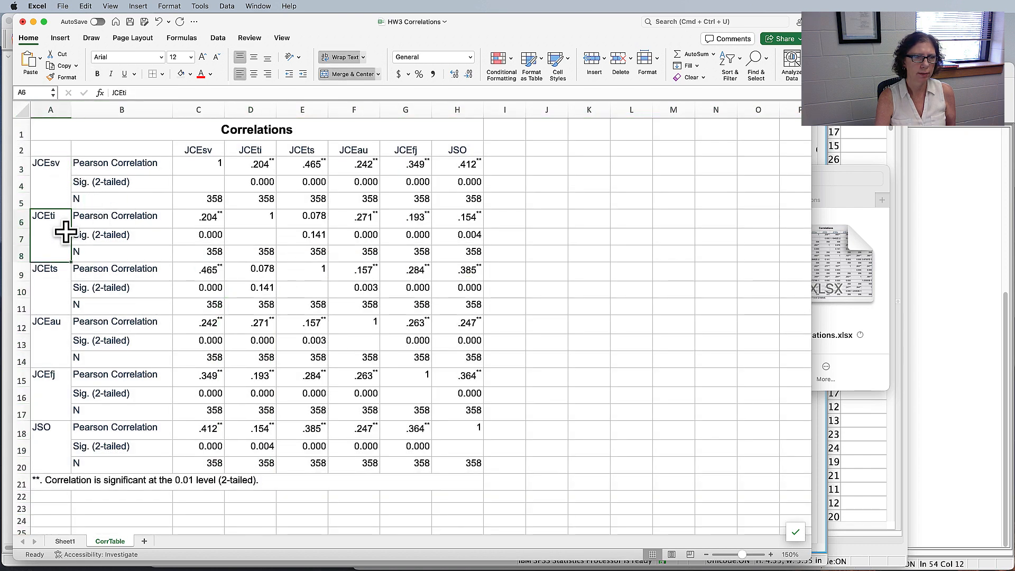
left_click(60, 276)
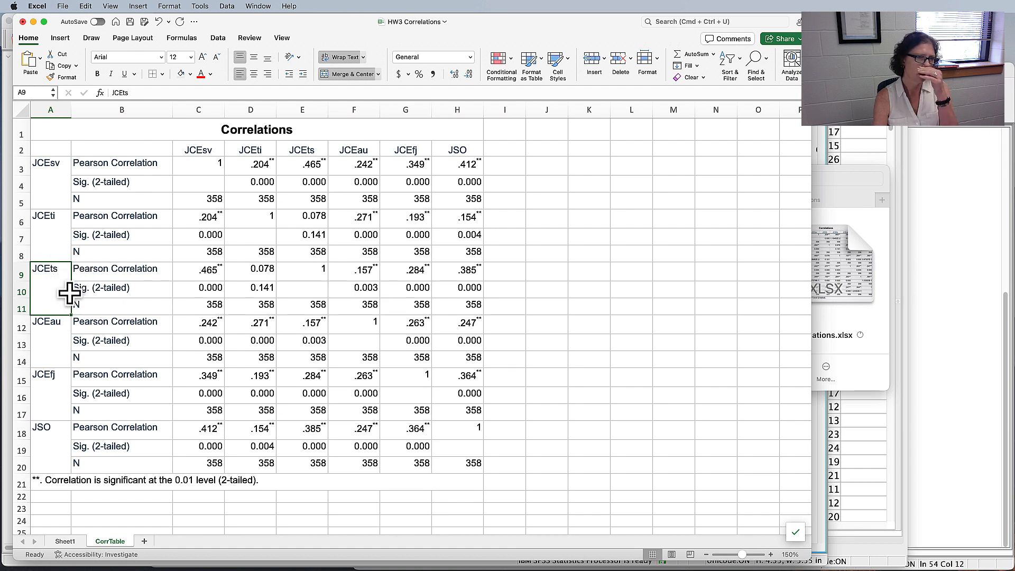
left_click(27, 108)
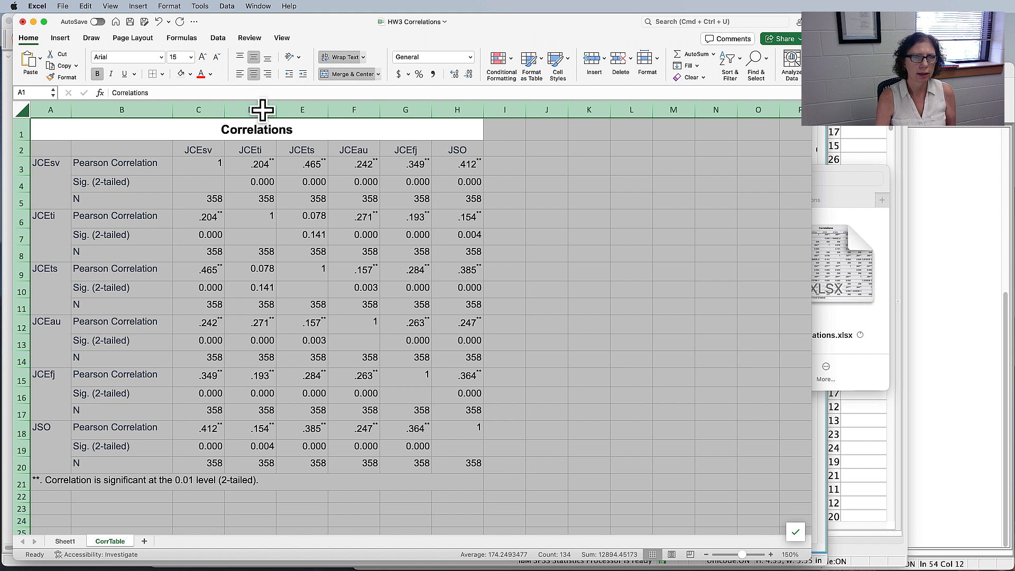
left_click(378, 76)
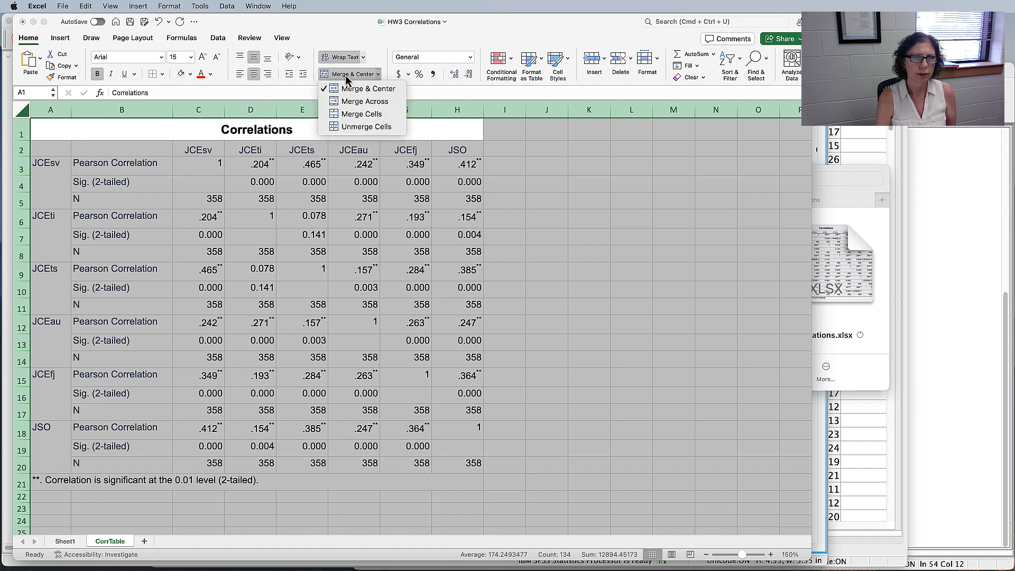
left_click(366, 130)
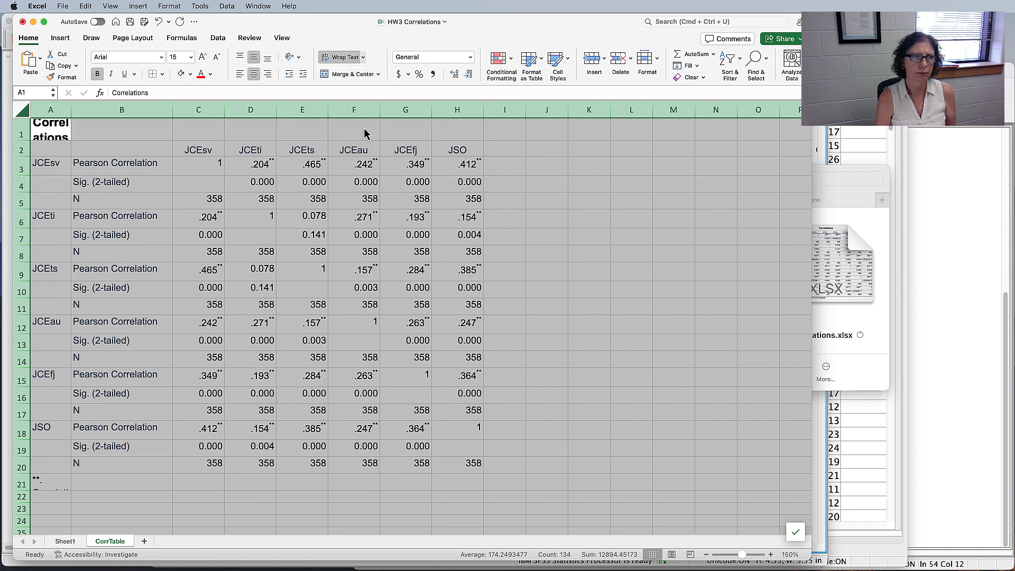
left_click(262, 373)
scroll(211, 248, "down", 1)
scroll(212, 248, "up", 1)
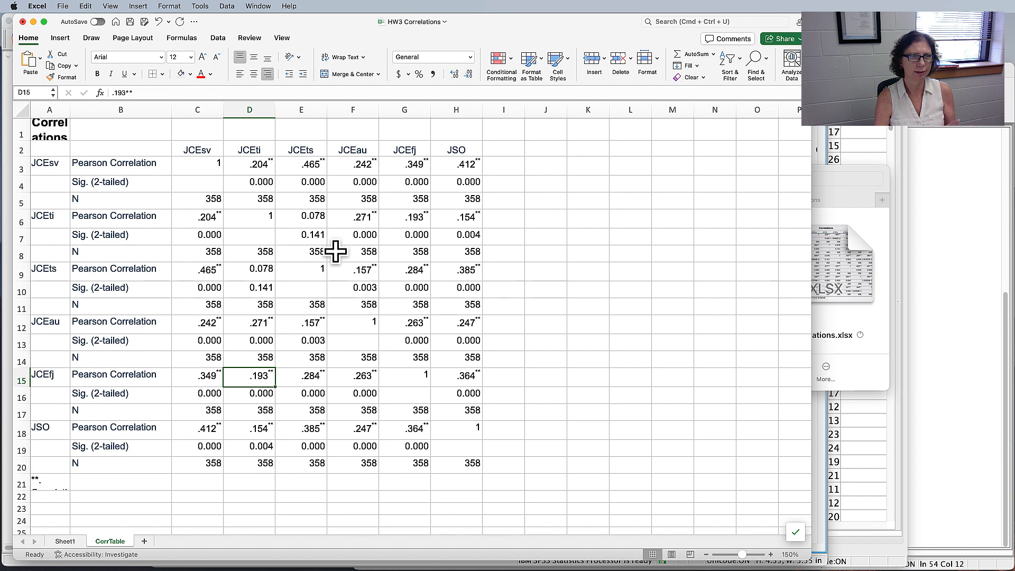
scroll(337, 252, "right", 1)
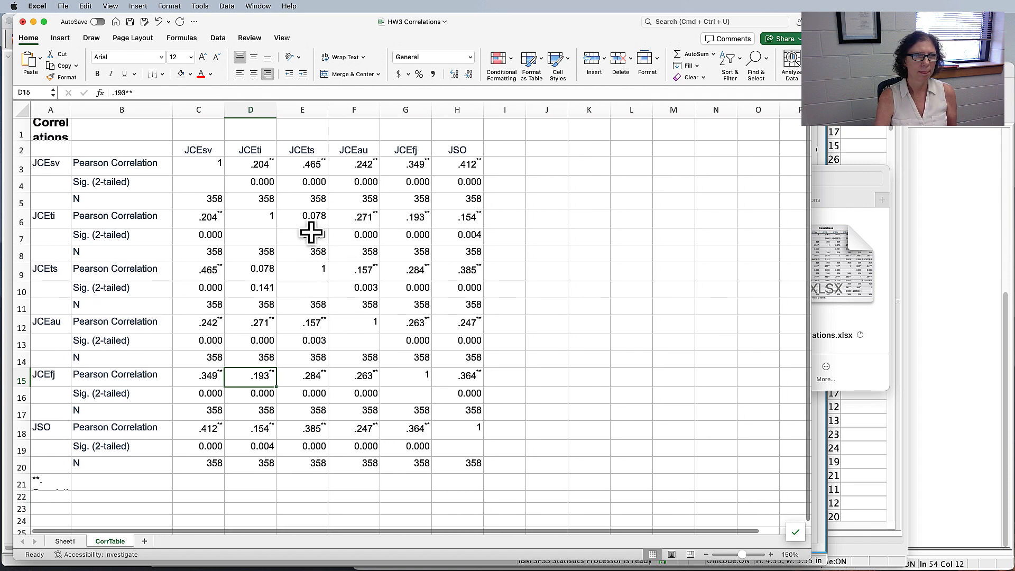
Insert a blank column before the variable names in column A
right_click(57, 118)
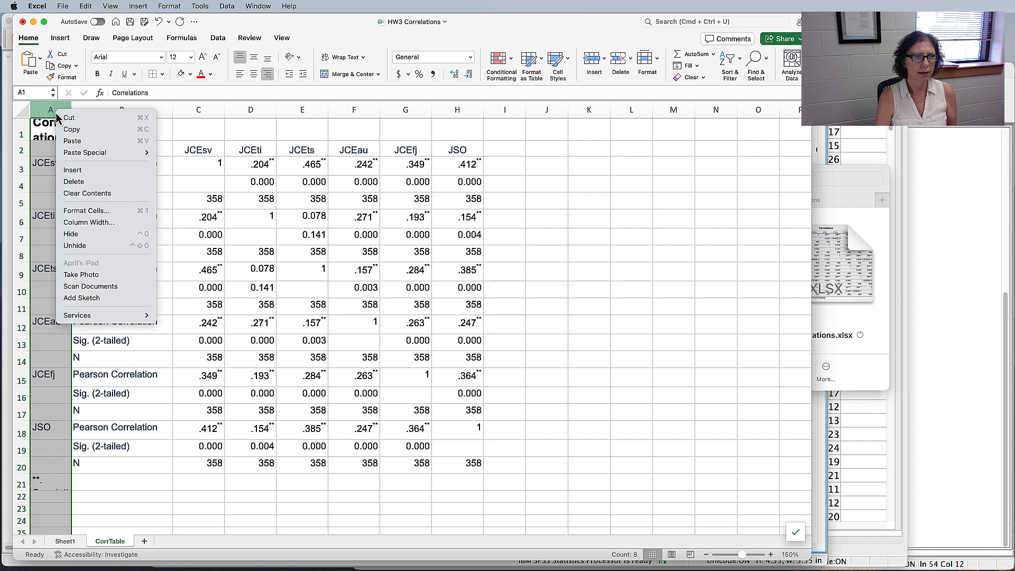
left_click(90, 173)
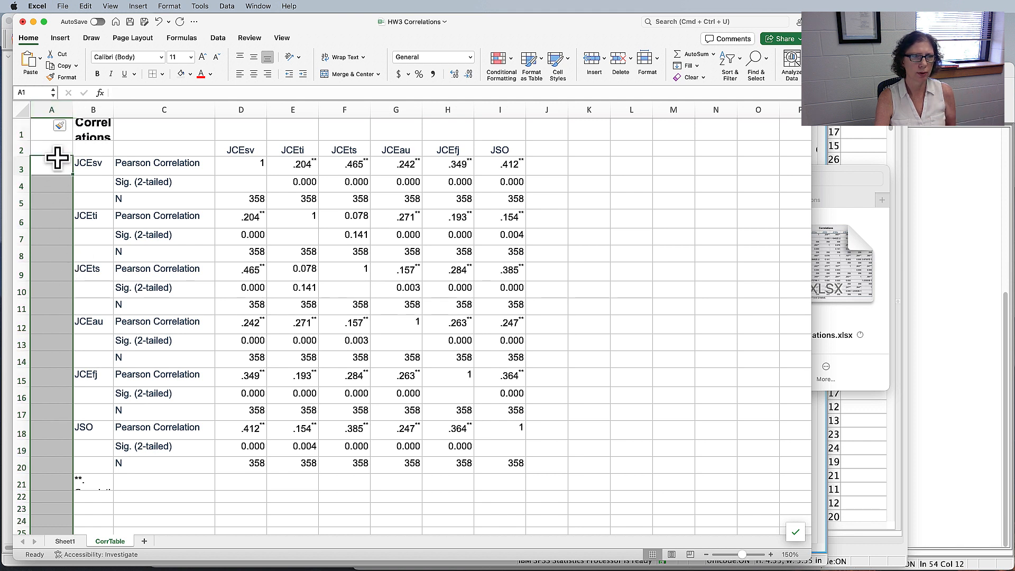
left_click(52, 165)
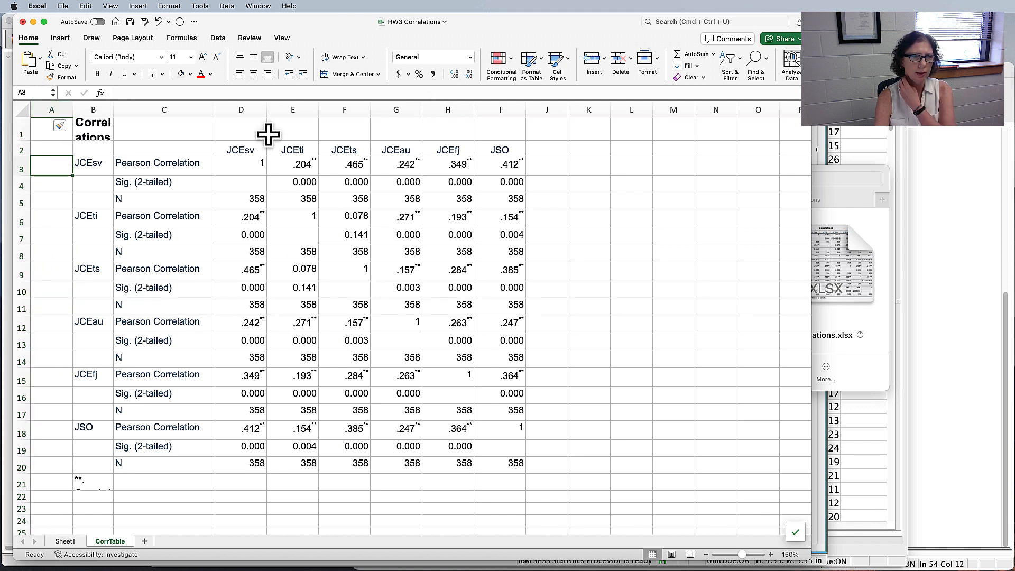
left_click_drag(267, 134, 510, 135)
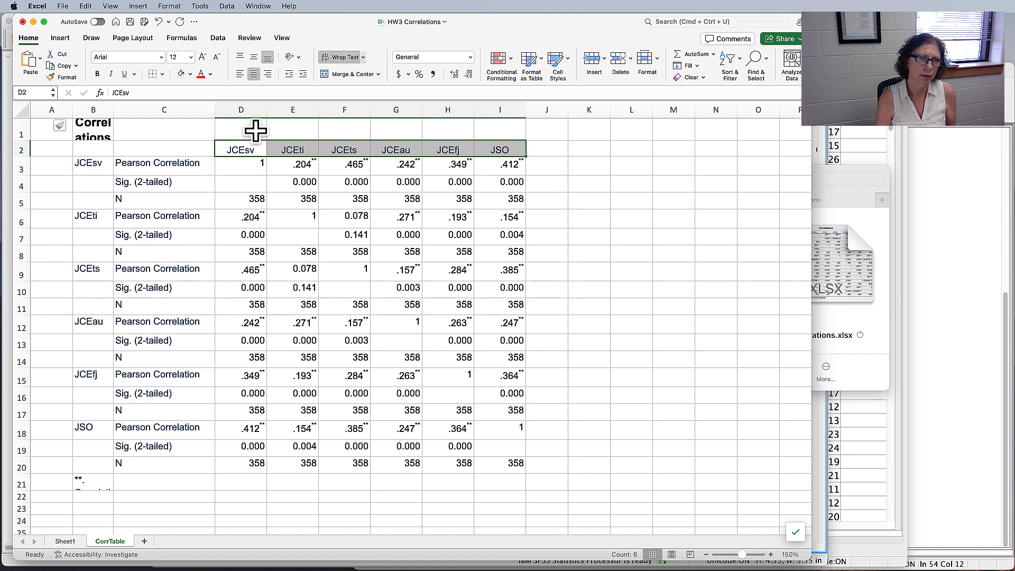
left_click(31, 178)
left_click(32, 188)
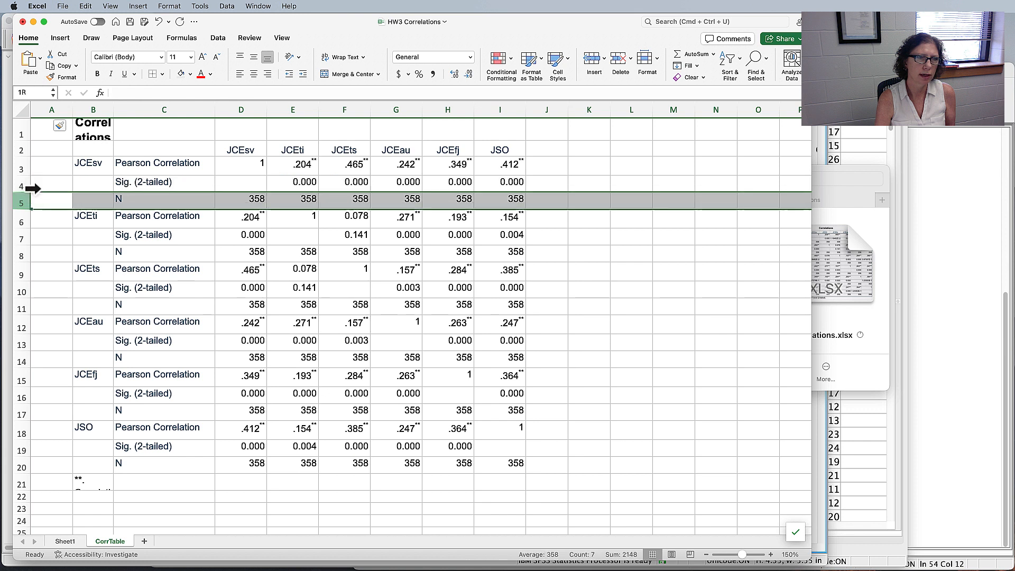
left_click(33, 223)
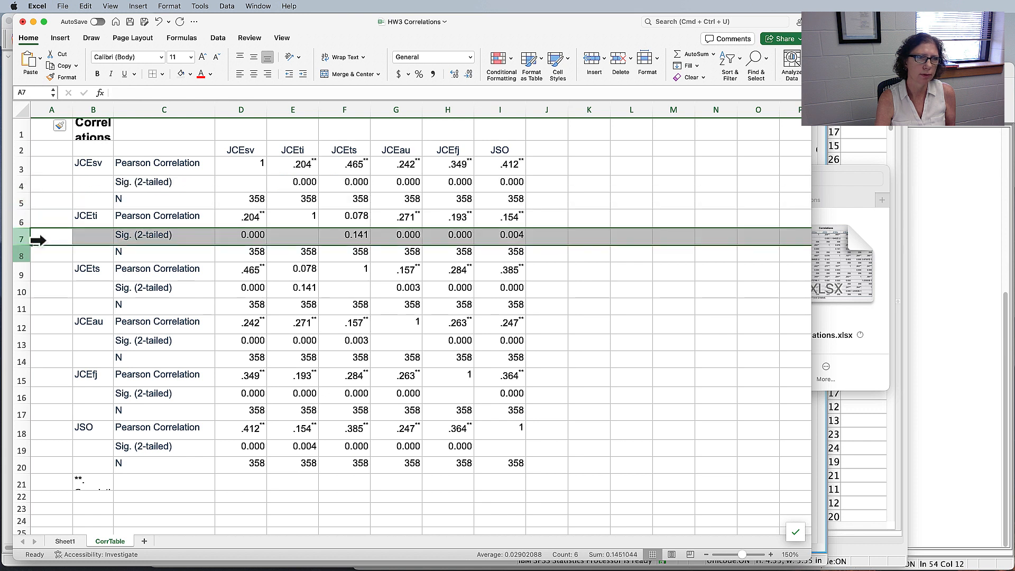
left_click(36, 239)
Delete the Sig. (2-tailed) and N rows of all six variables, together with the significance footnote in row 21
left_click(27, 179)
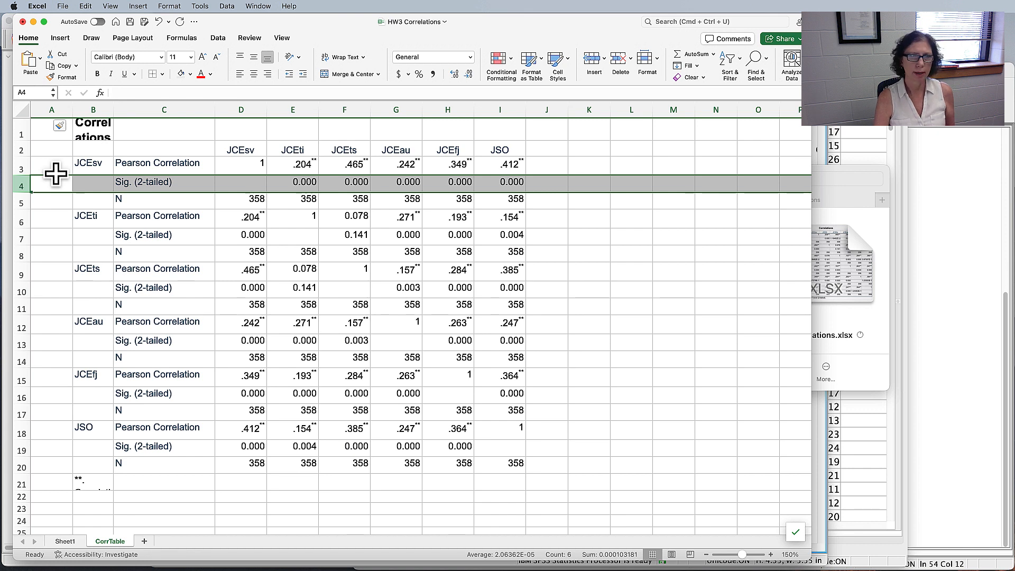
left_click_drag(29, 187, 31, 200)
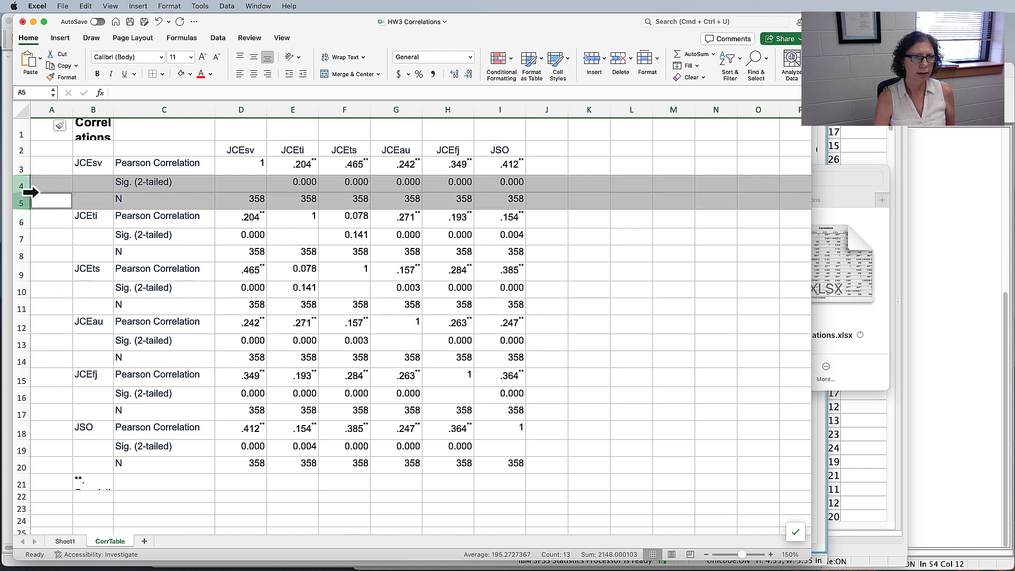
left_click(31, 237, "super")
left_click(31, 253, "super")
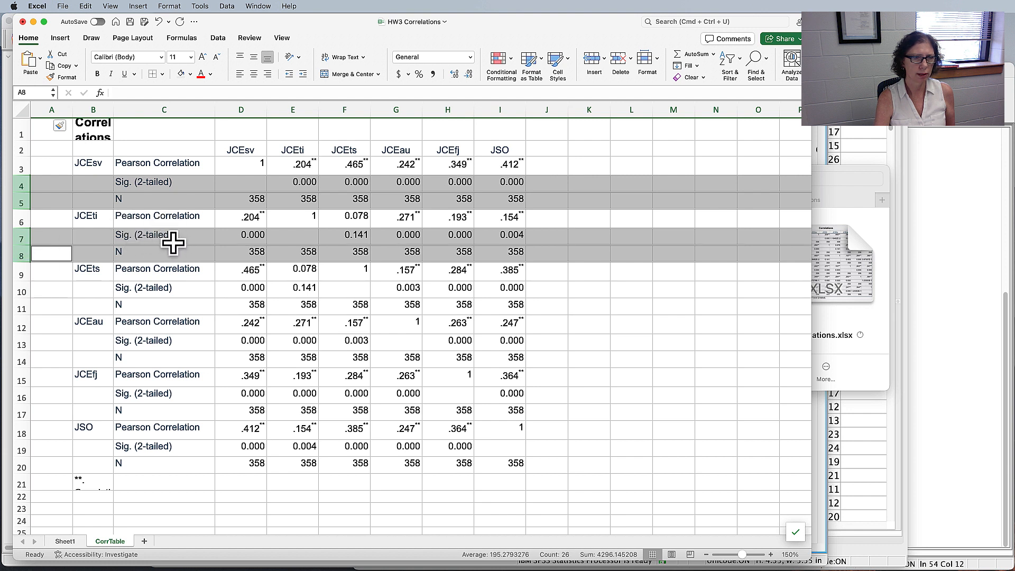
left_click(31, 291, "super")
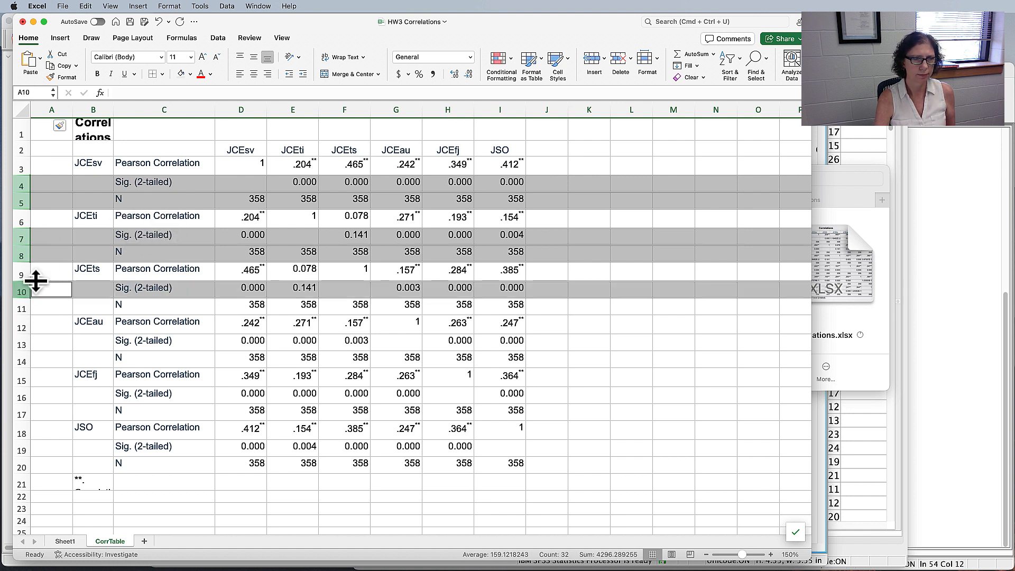
left_click(33, 305, "super")
left_click(32, 342, "super")
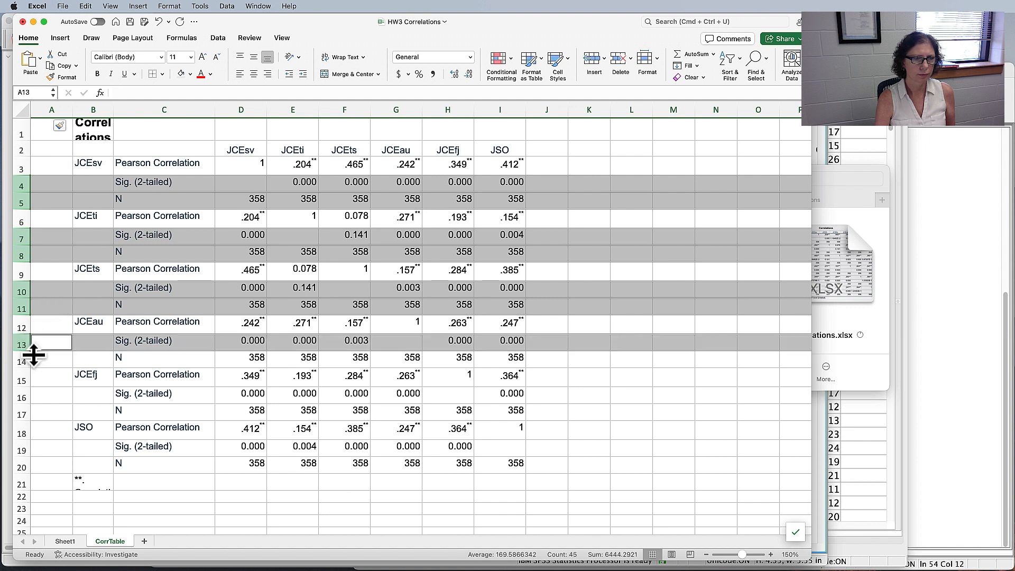
left_click(33, 357, "super")
left_click(33, 395, "super")
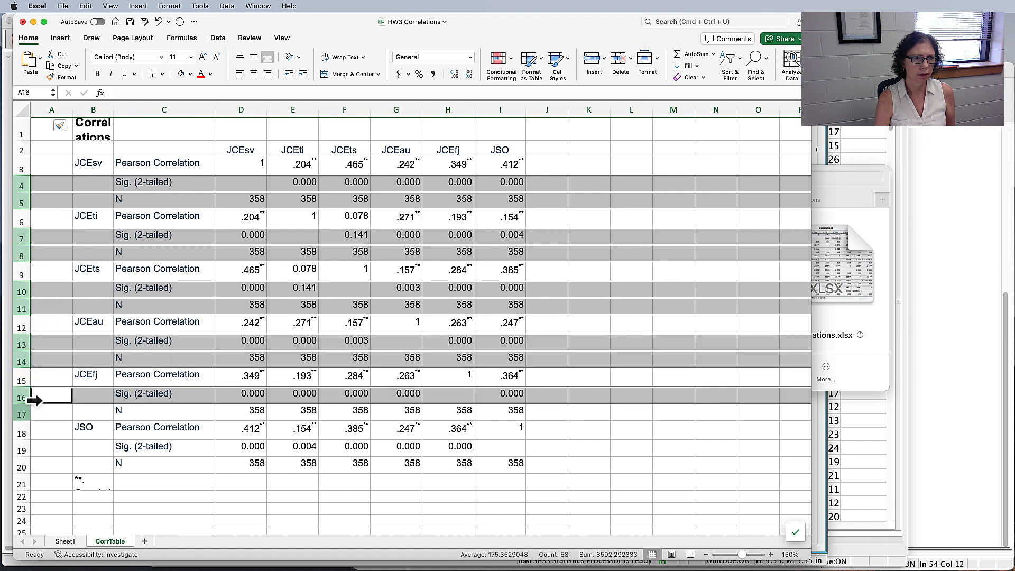
left_click(34, 408, "super")
left_click(33, 448, "super")
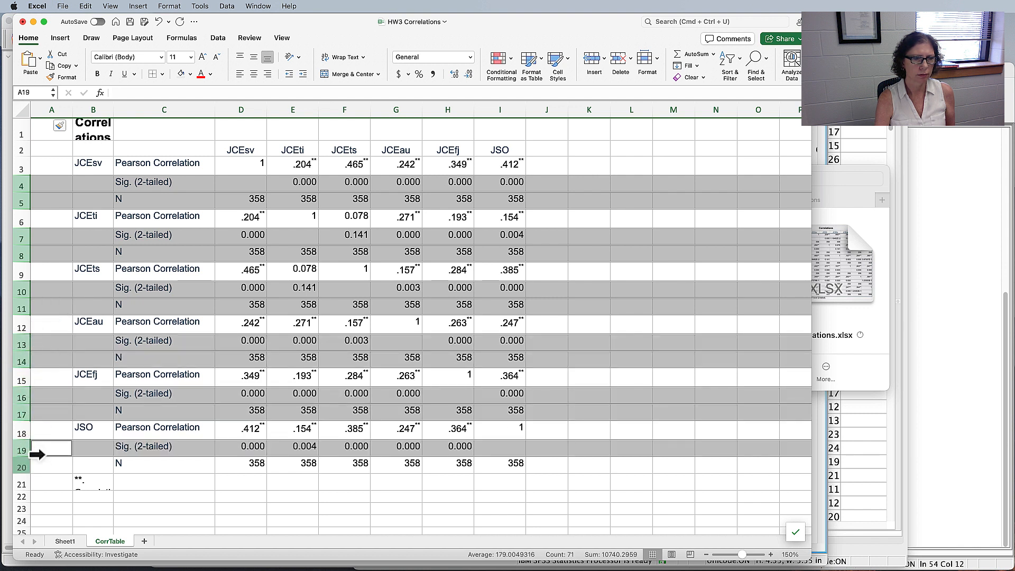
left_click(34, 468, "super")
left_click(34, 482, "super")
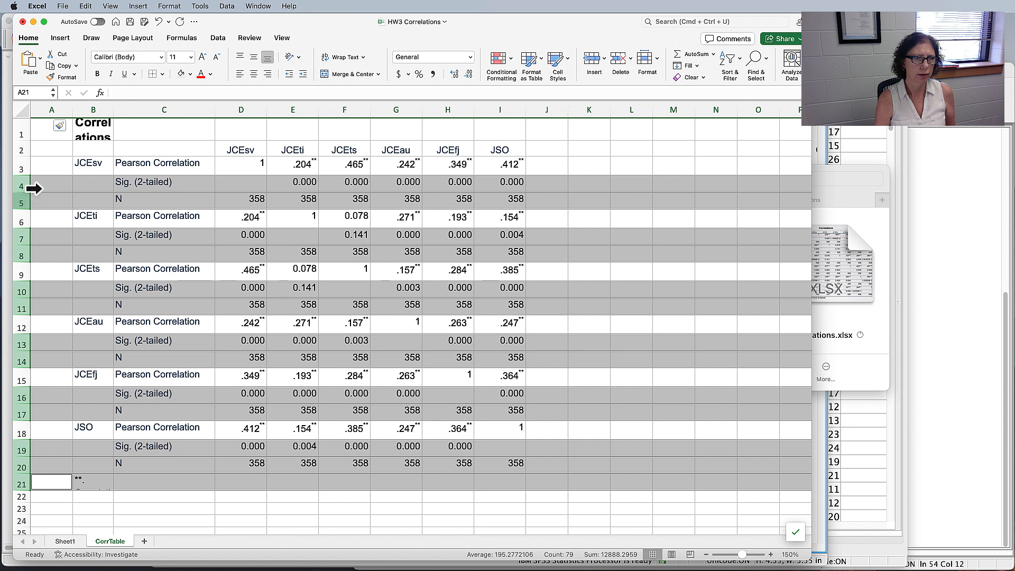
right_click(22, 204)
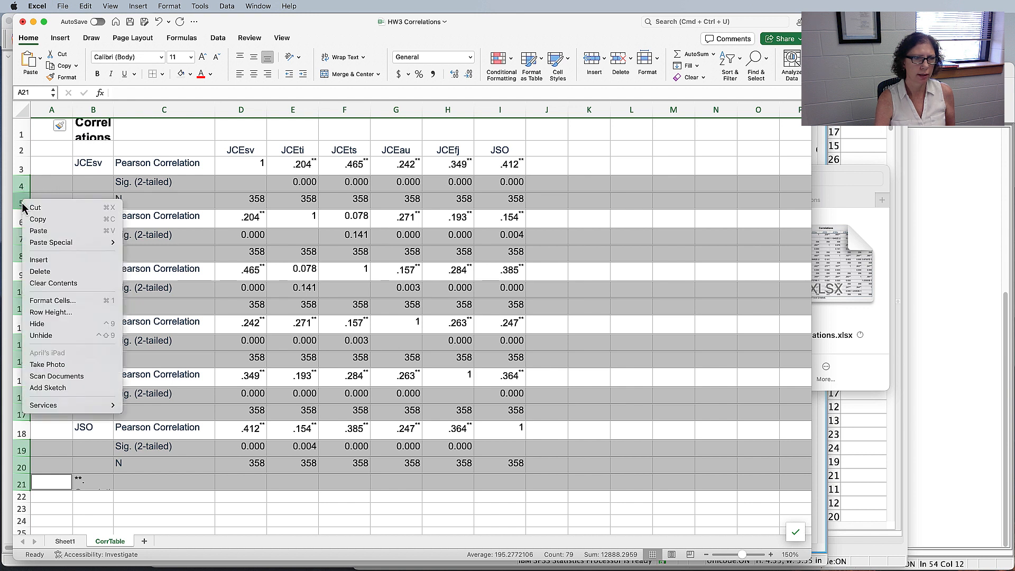
left_click(49, 273)
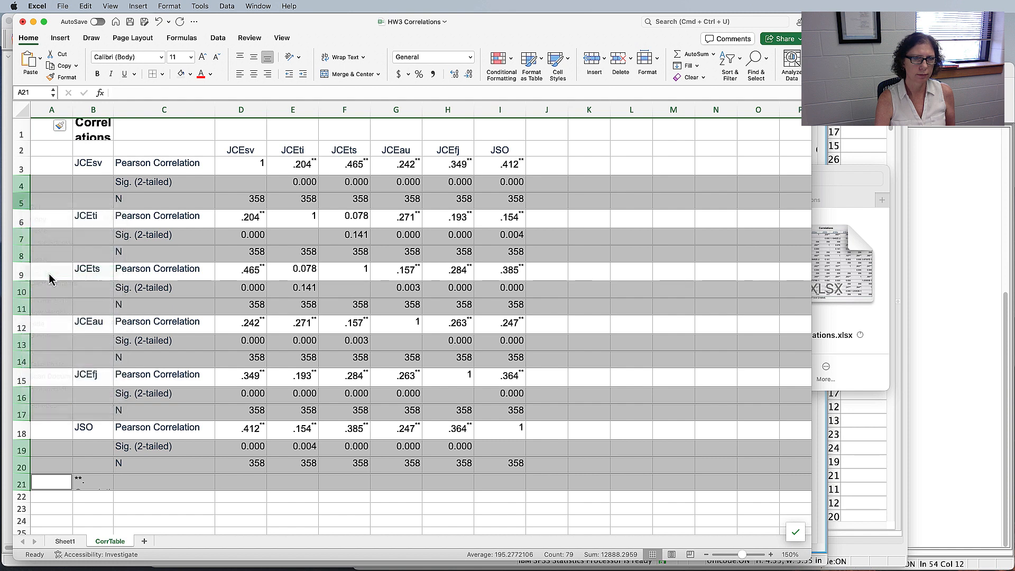
left_click(181, 313)
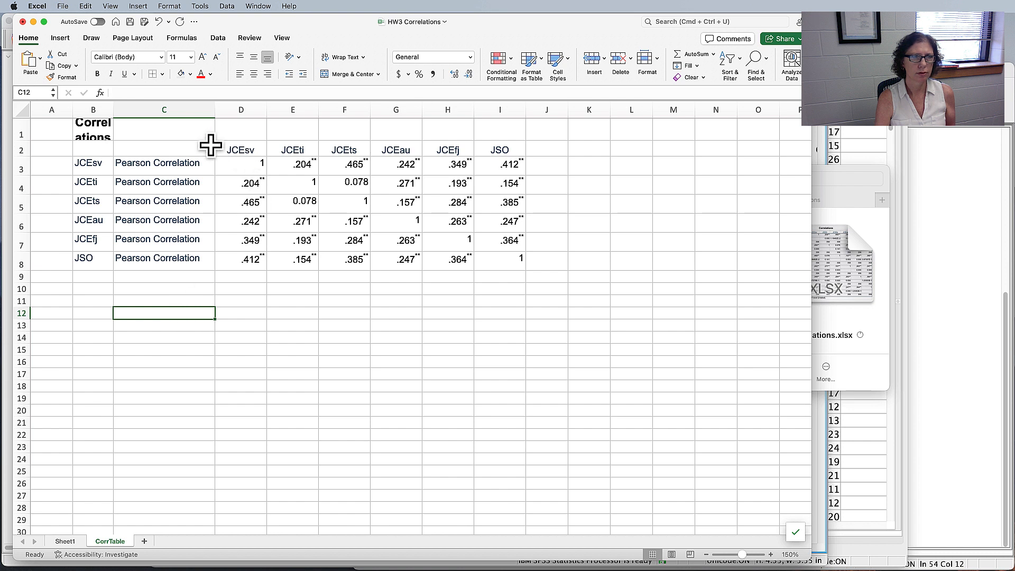
Clear the repeated Pearson Correlation labels from cells C3 to C8
left_click_drag(256, 162, 536, 247)
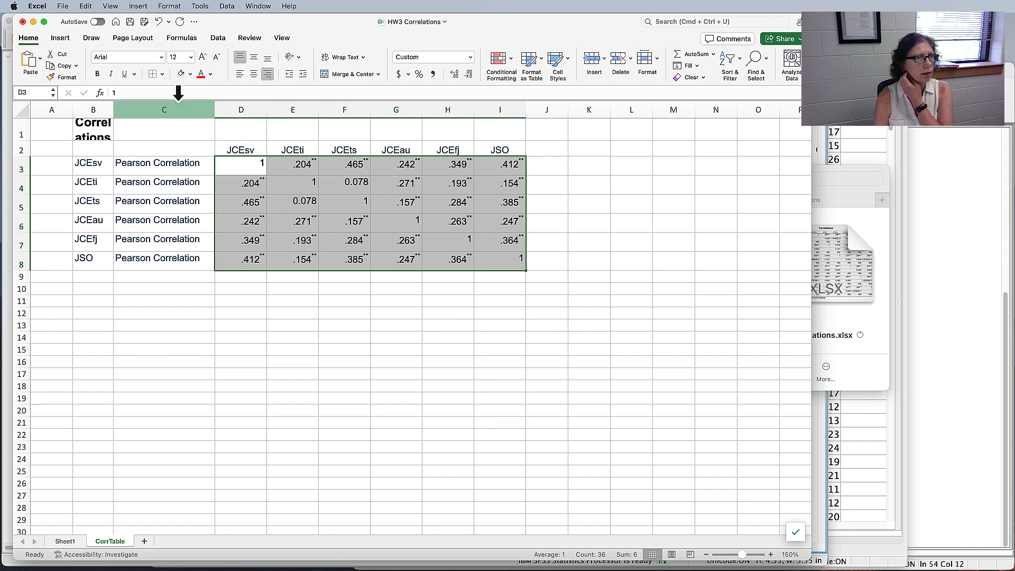
left_click(196, 97)
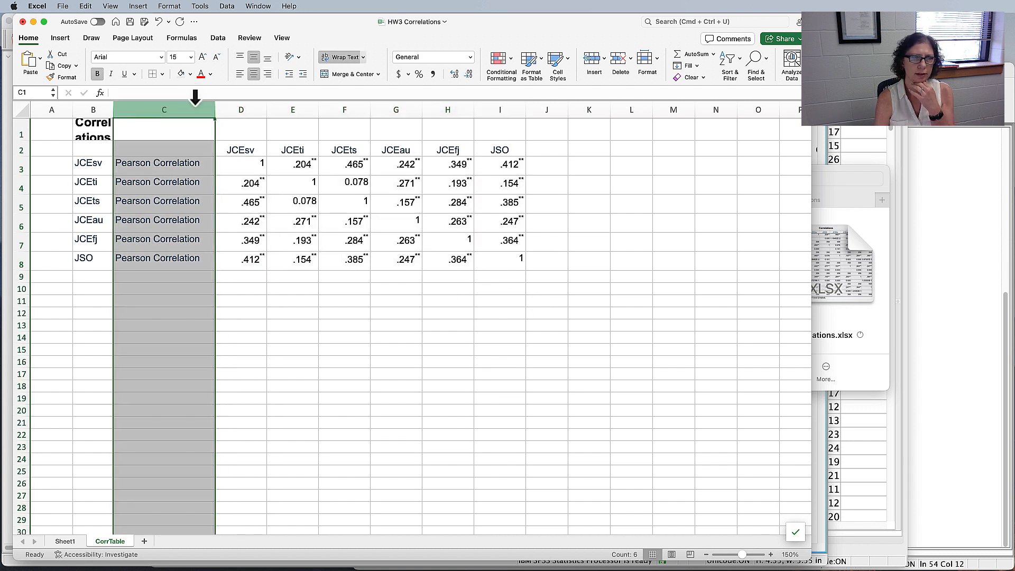
left_click_drag(195, 164, 200, 257)
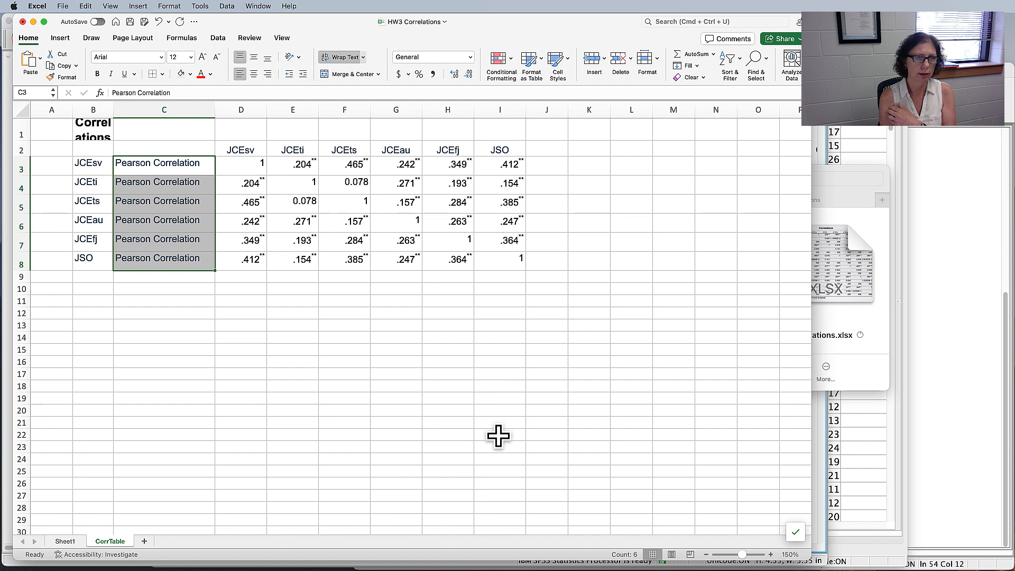
key("Delete")
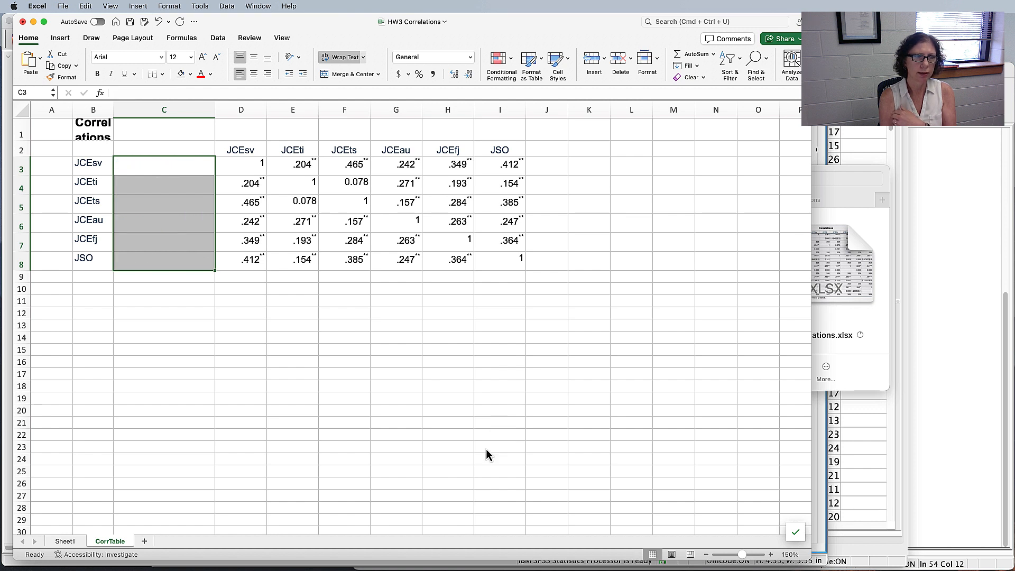
Insert a blank column between the variable names in column B and the emptied label column C
left_click(209, 109)
right_click(195, 110)
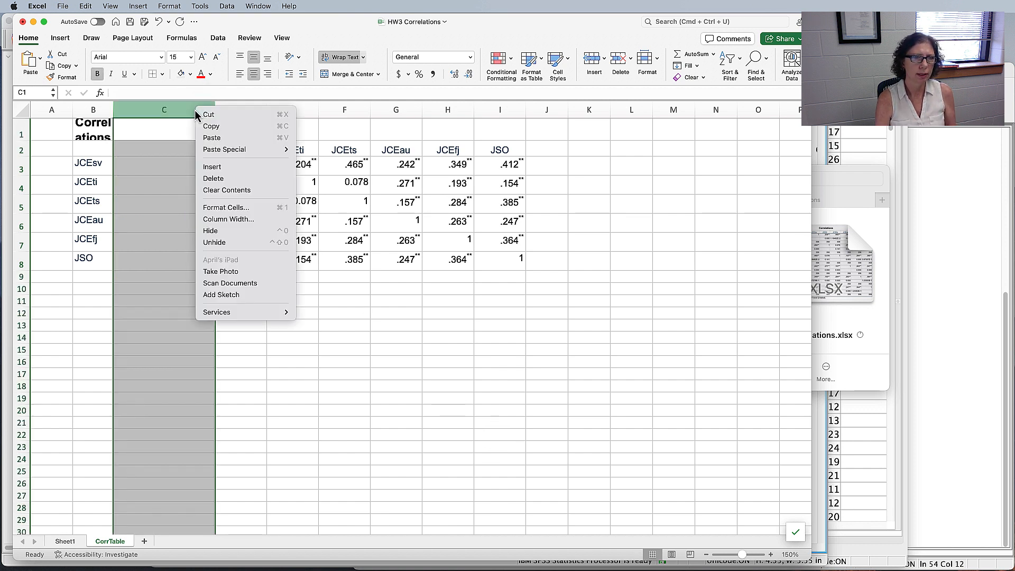
left_click(140, 110)
right_click(139, 110)
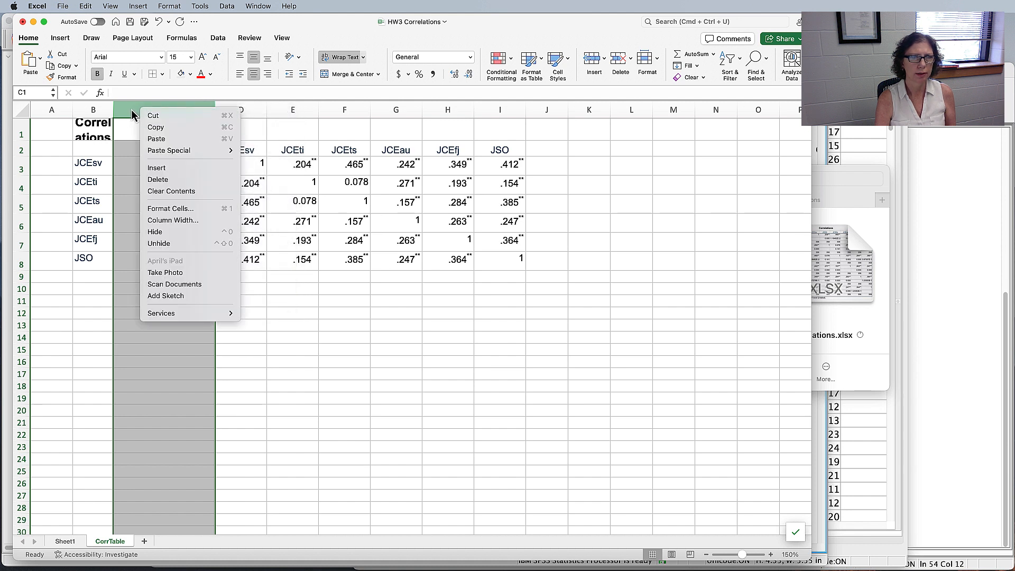
left_click(173, 170)
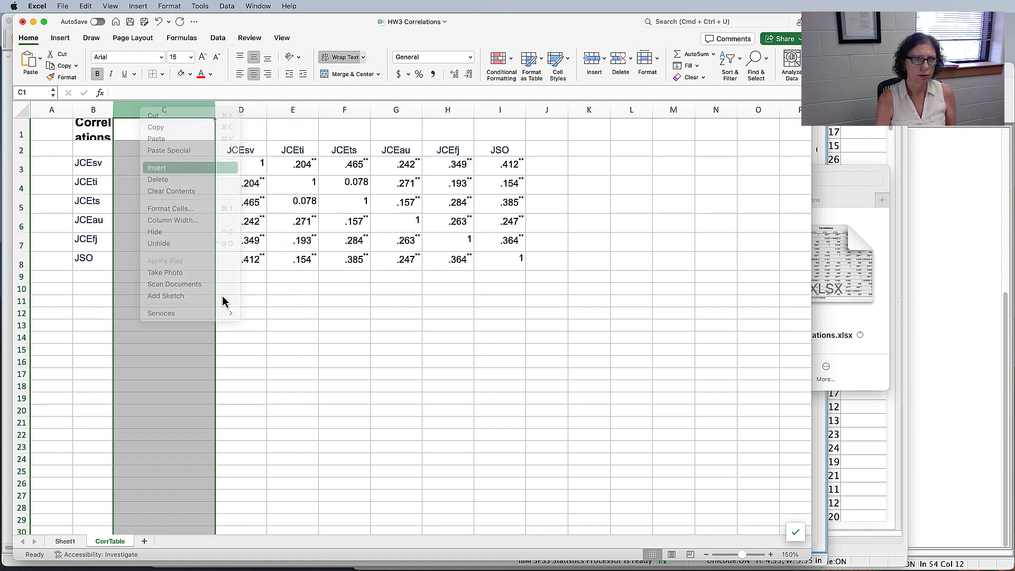
left_click(145, 149)
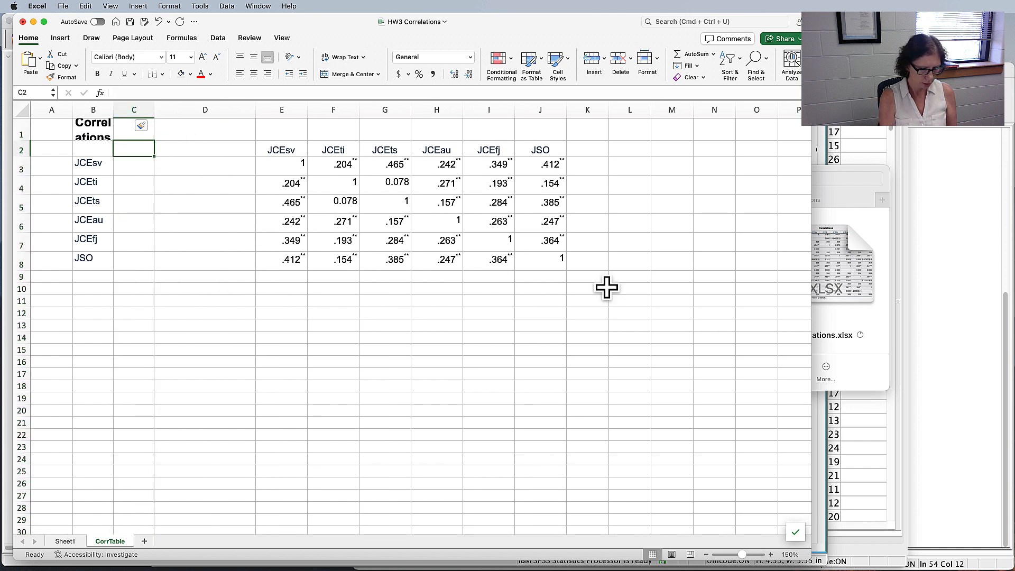
Enter the headings M and SD in cells C2 and D2, and clear the Correlations title from cell B1
type("M")
key("Tab")
type("SD")
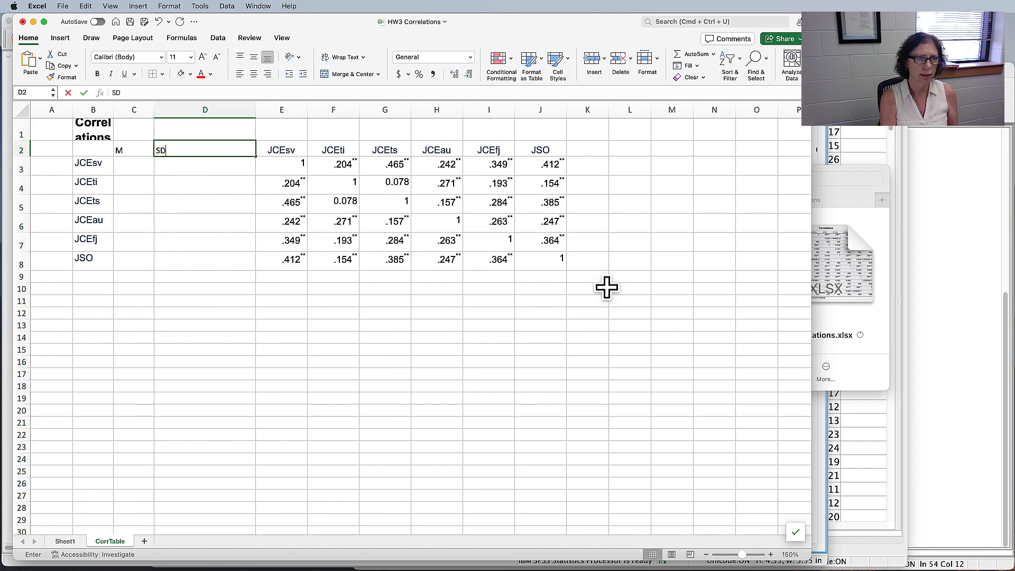
left_click(437, 309)
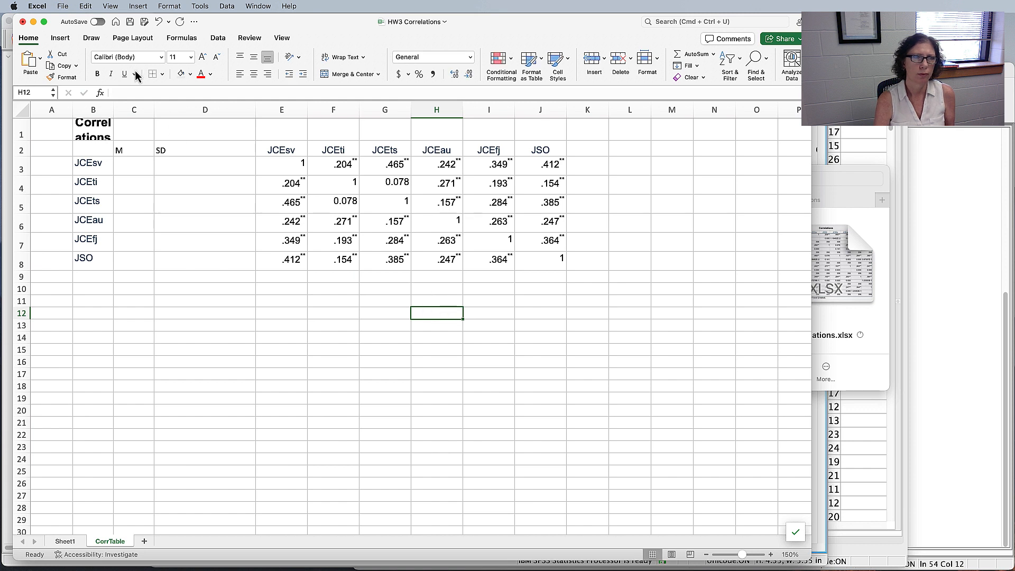
left_click(111, 122)
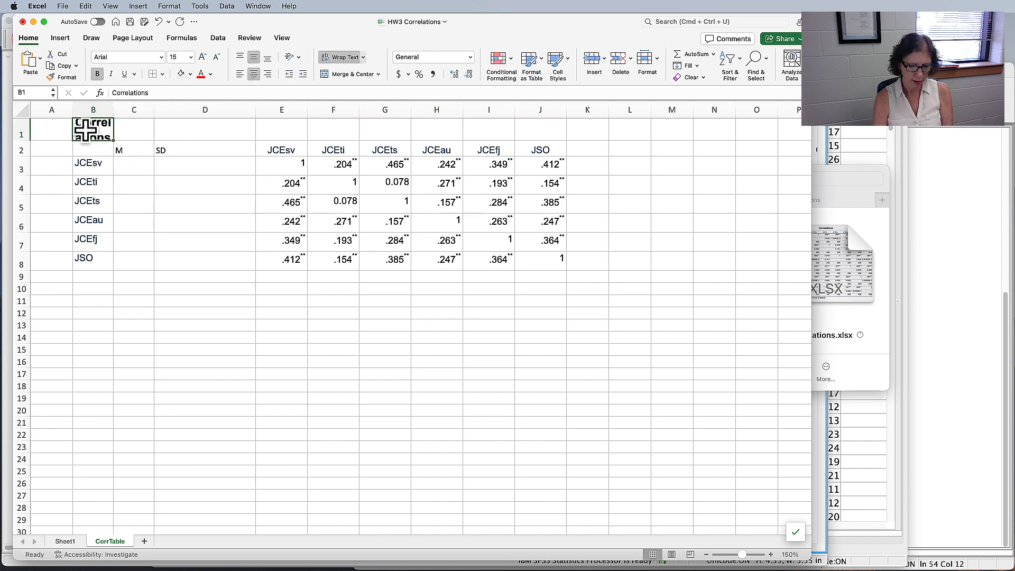
key("Delete")
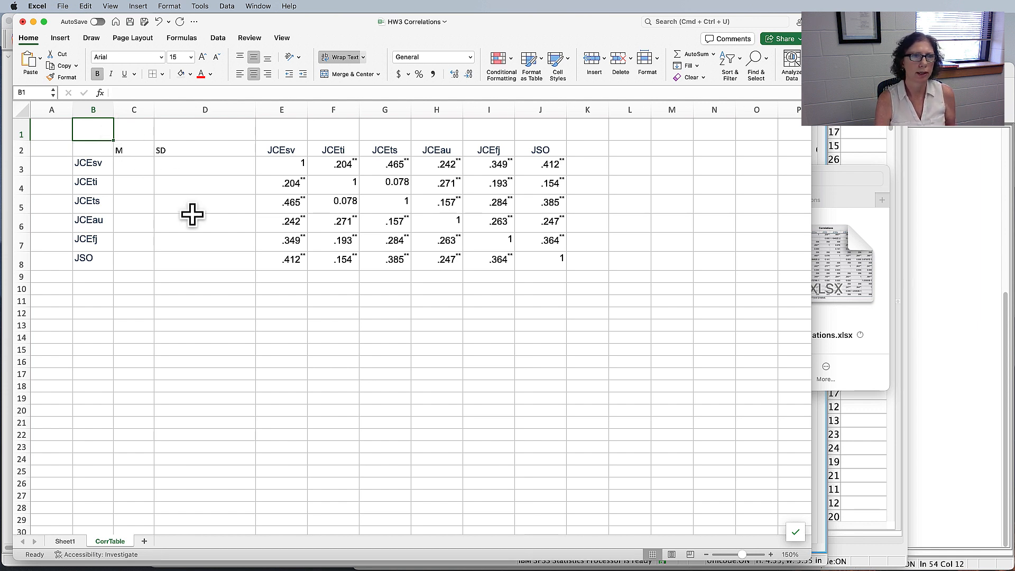
Widen column B to make room for full variable names
left_click(106, 164)
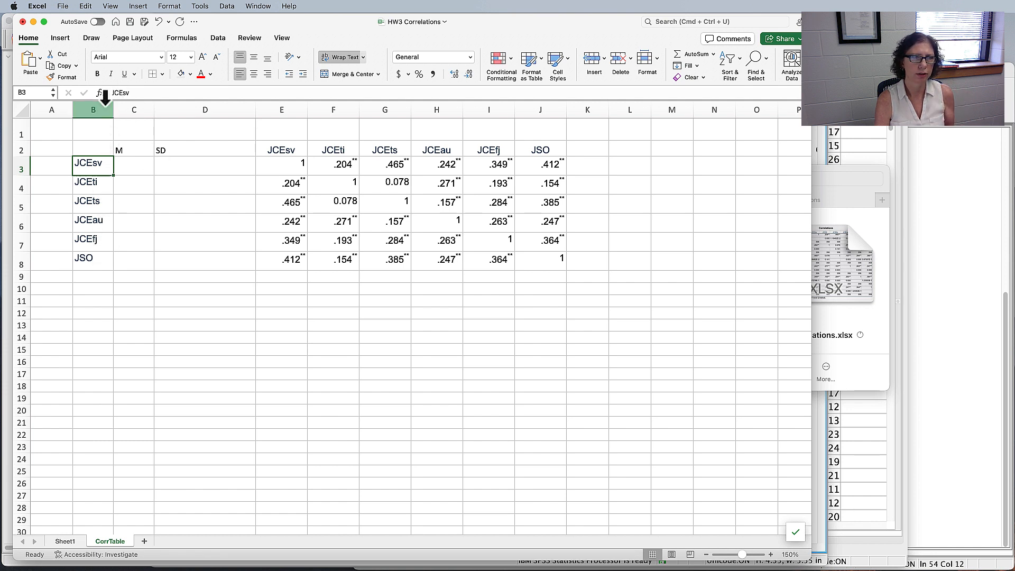
left_click(104, 109)
left_click_drag(124, 96, 161, 98)
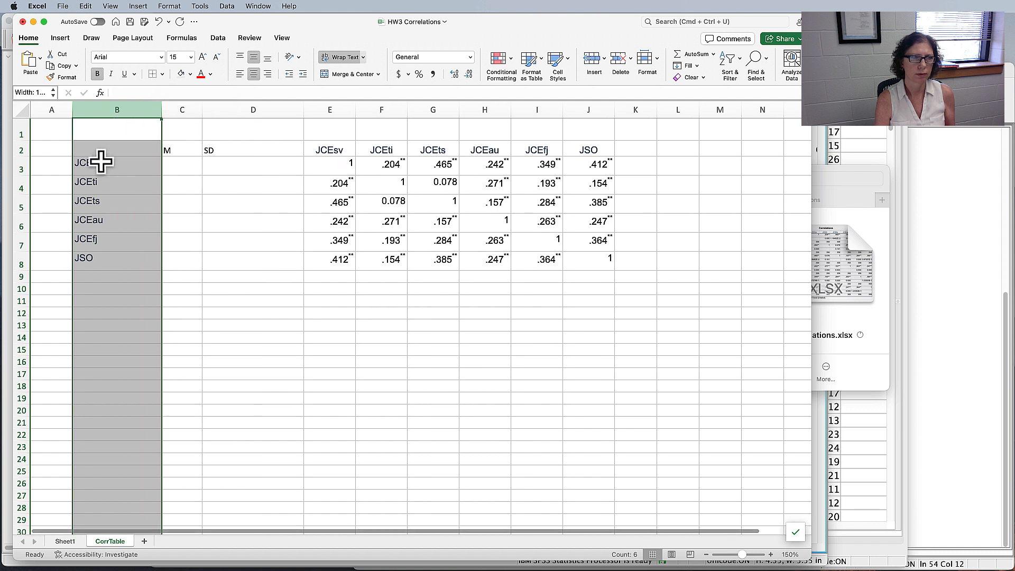
Replace the variable codes in B3 to B8 with Skill variety, Task identity, Task significance, Autonomy, Job-based feedback and Job satisfaction
left_click(98, 162)
type("Skill variety")
key("Return")
type("Task identity")
key("Return")
type("Task significance")
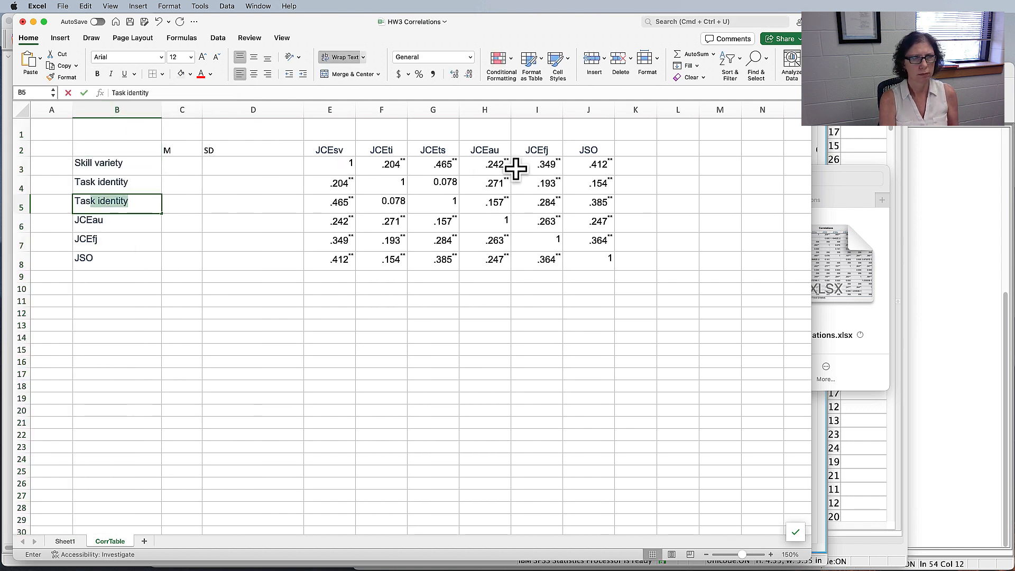
key("Return")
type("Autonomy")
key("Return")
type("Job-")
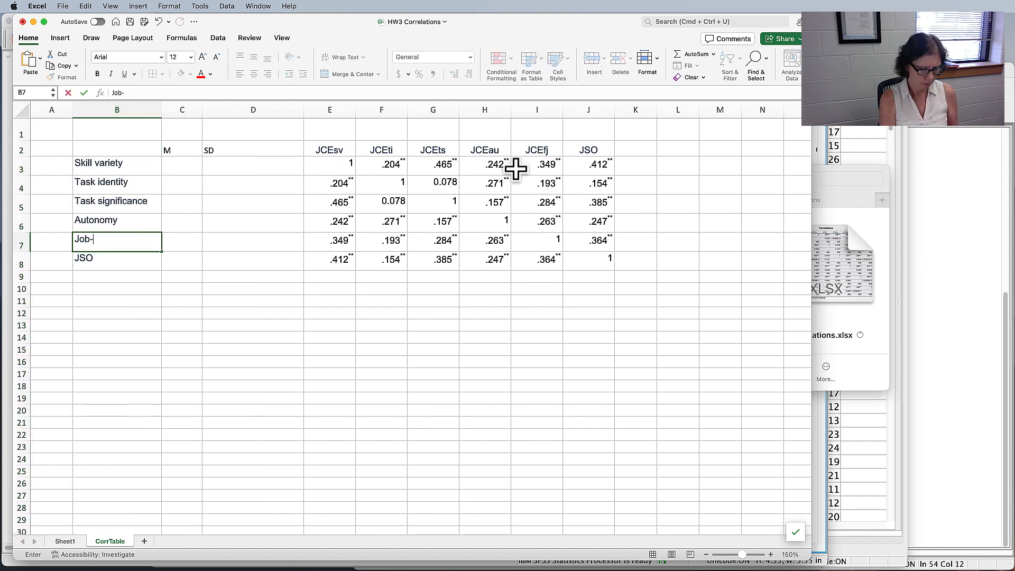
type("based feedback")
key("Return")
type("Job satisfaction")
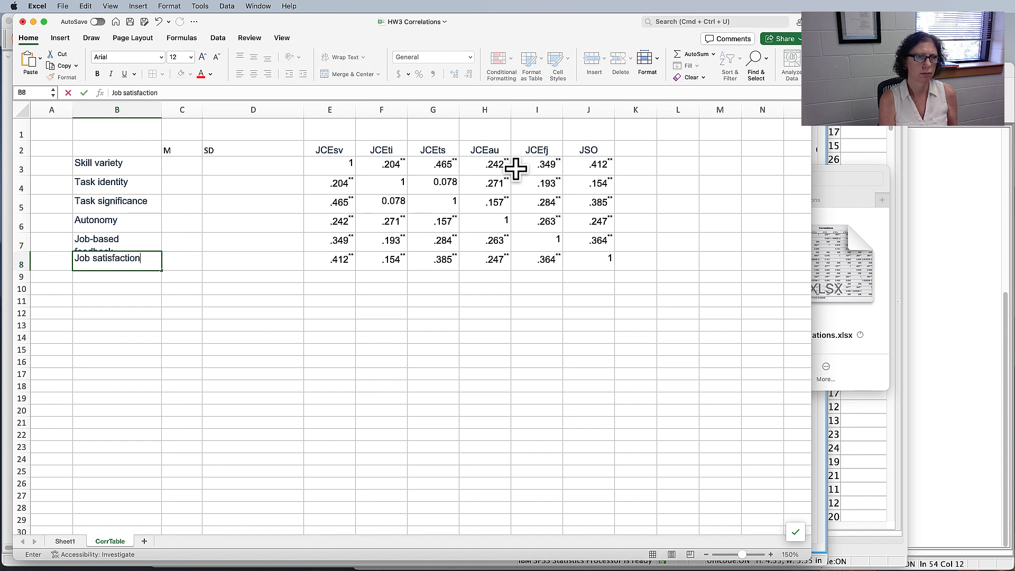
key("Return")
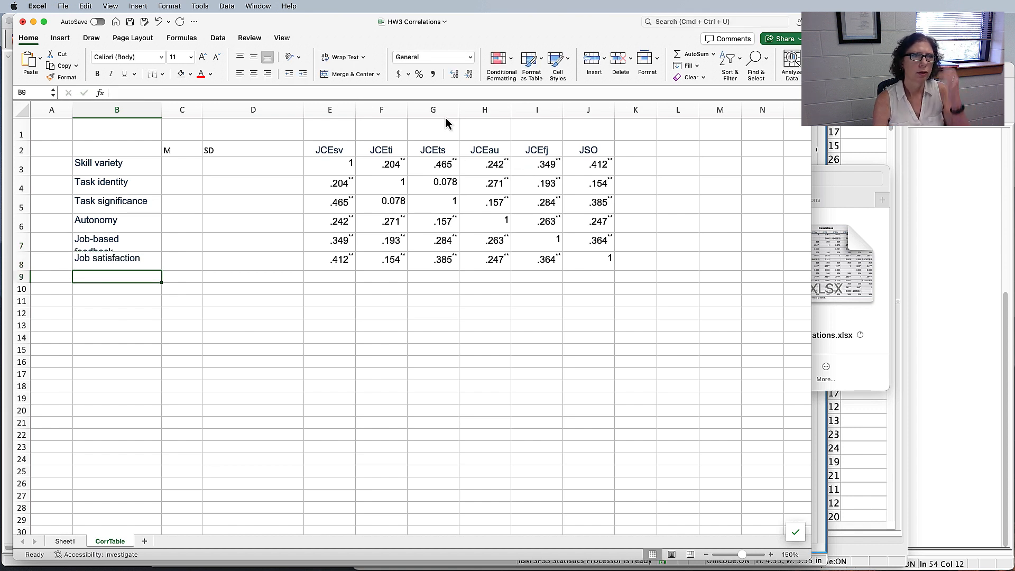
Widen column B further so that the name Job-based feedback fits on one line
left_click(136, 109)
left_click_drag(163, 106, 194, 97)
left_click(362, 343)
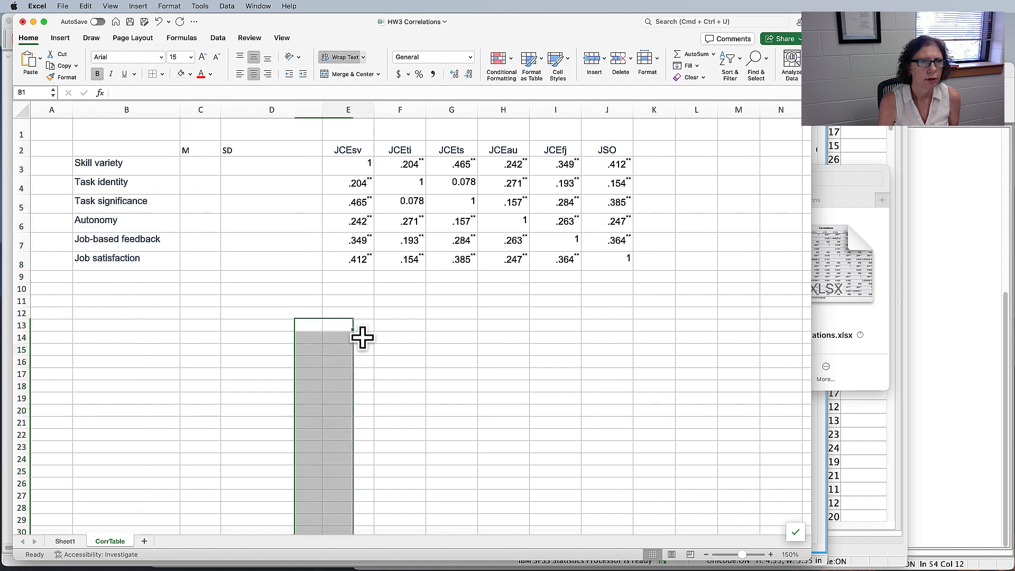
Align the contents of all cells in the CorrTable sheet to the top of their cells
left_click(29, 105)
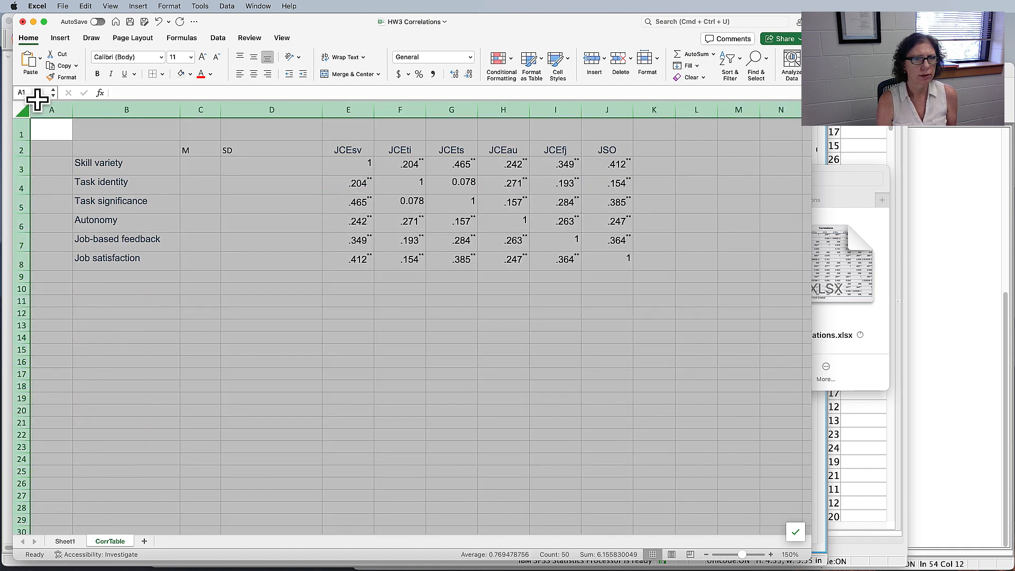
left_click(238, 56)
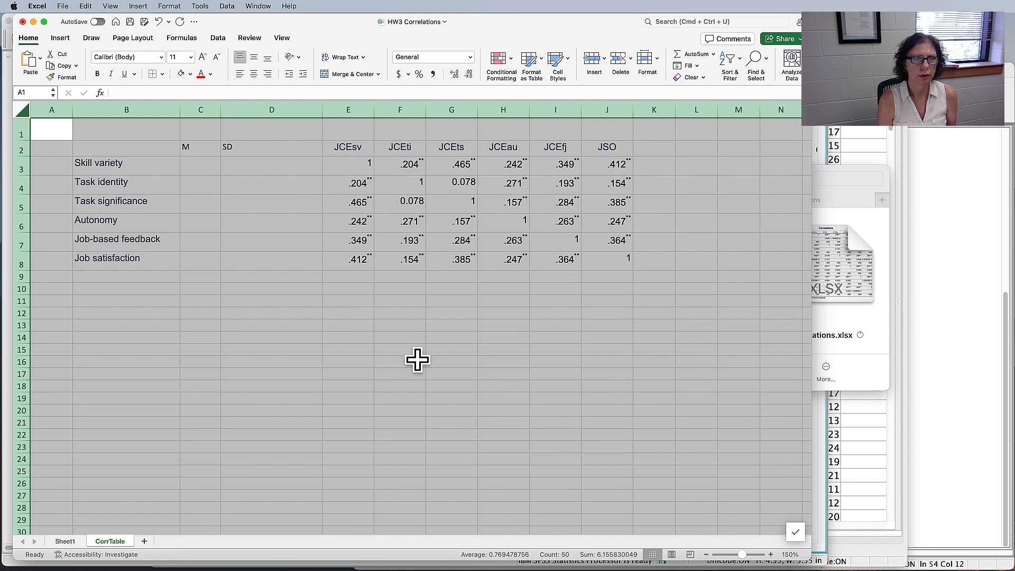
left_click(252, 299)
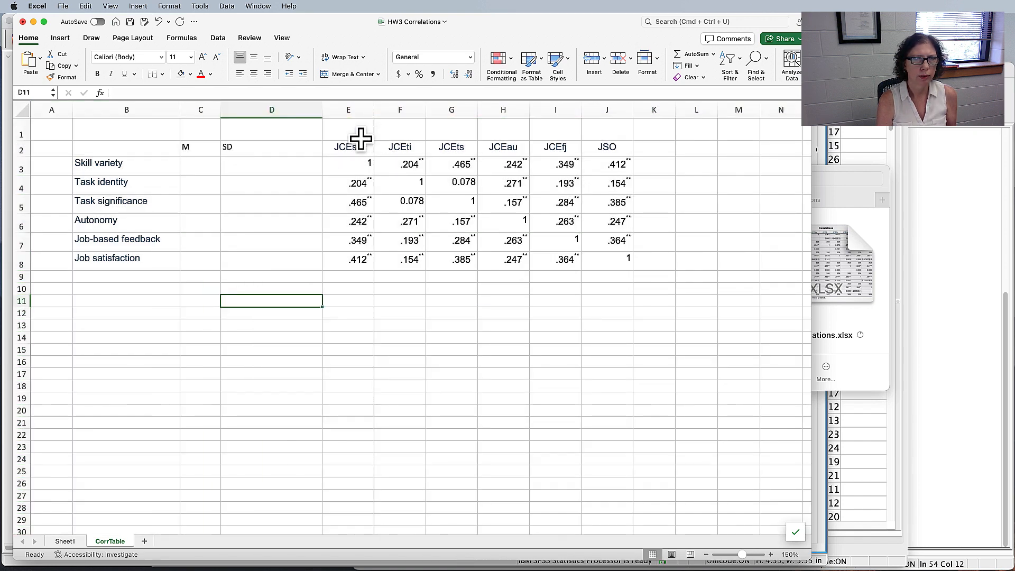
Number the six variables in cells A3 to A8 by entering 1 and 2 and filling the series down to 6
left_click(67, 164)
type("1")
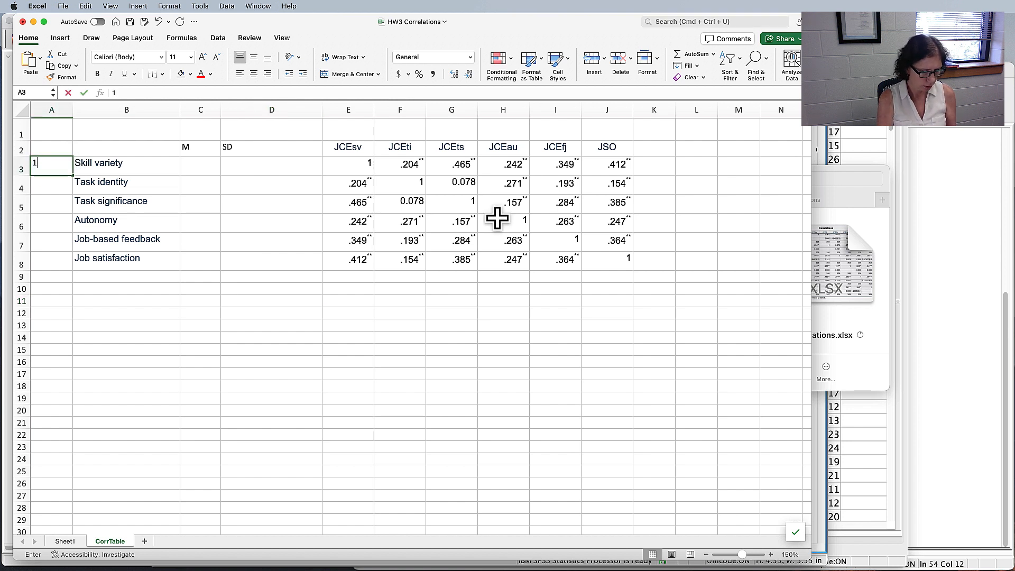
key("Return")
type("2")
key("Return")
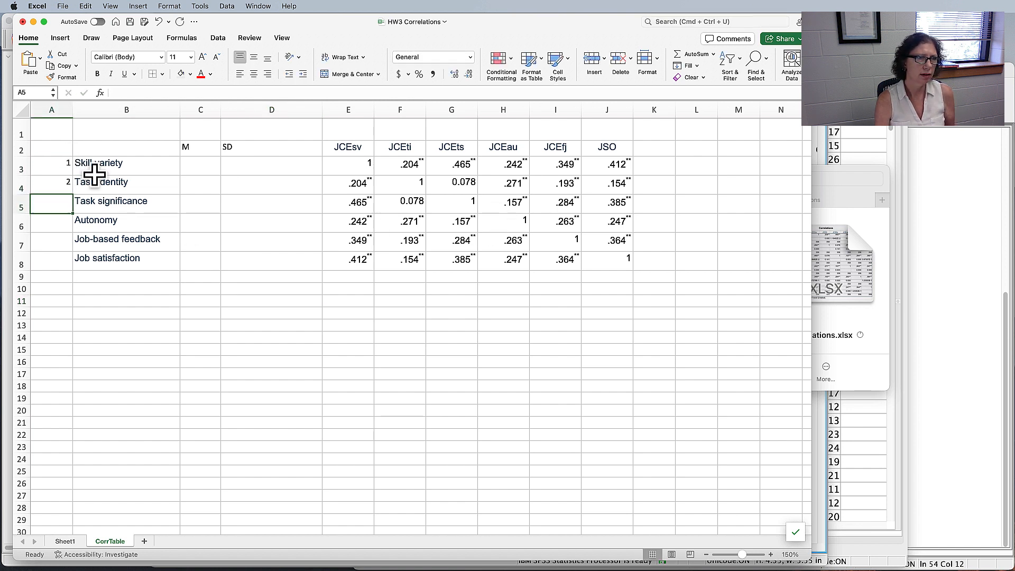
left_click_drag(63, 165, 64, 185)
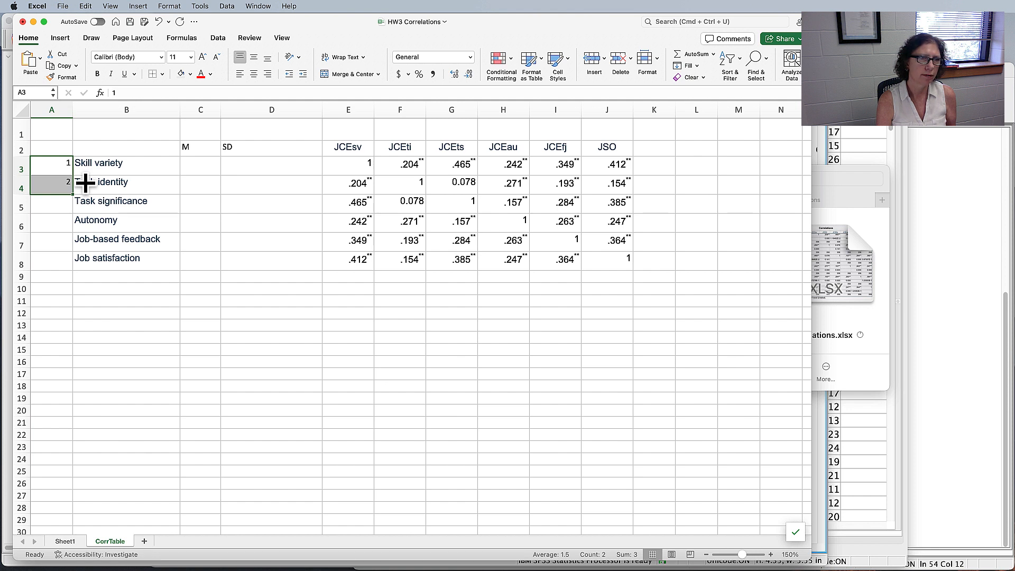
left_click_drag(85, 183, 83, 256)
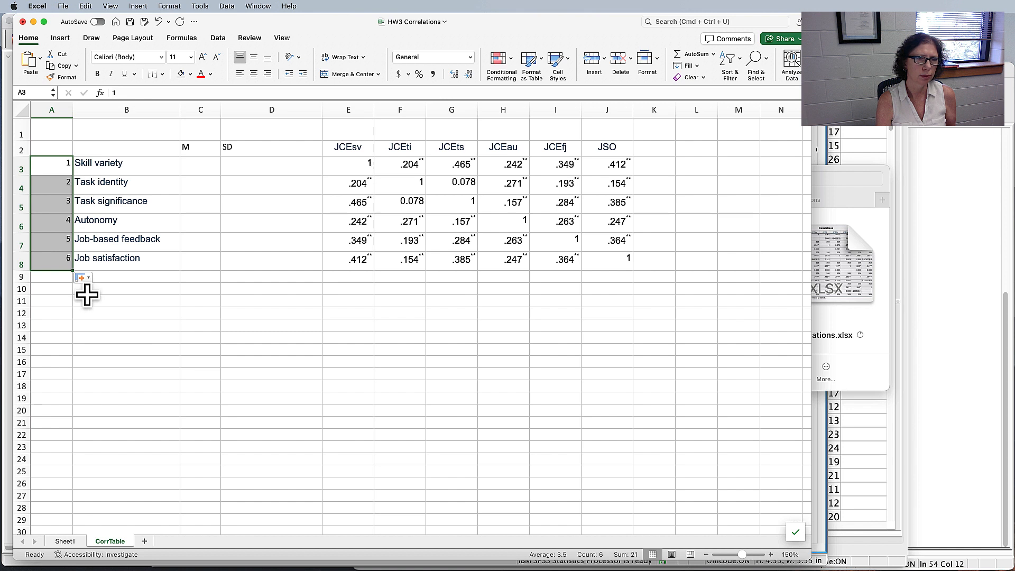
left_click(254, 312)
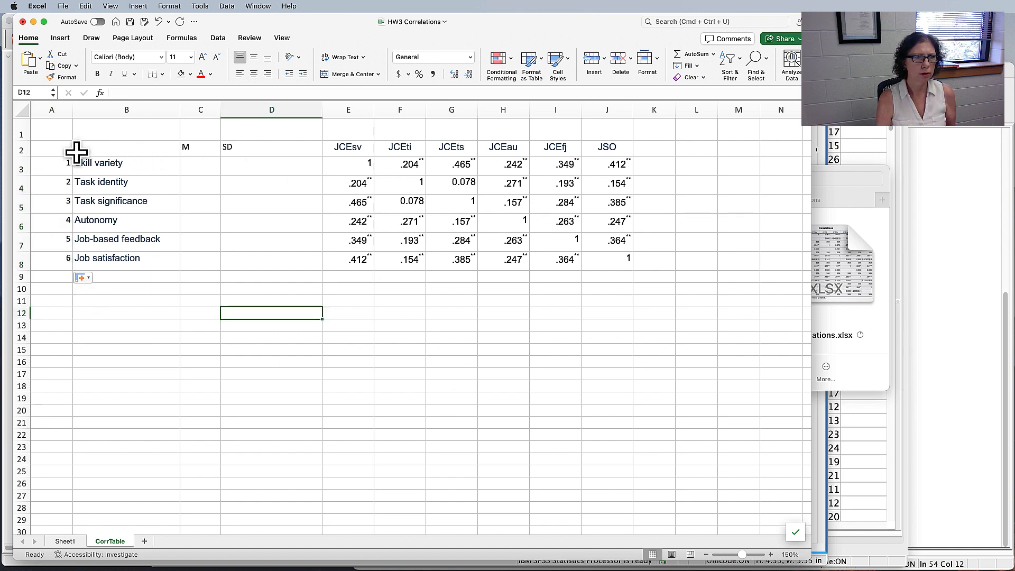
Replace the variable codes in the heading cells E2 to J2 with the numbers 1 to 6
left_click(370, 144)
type("1")
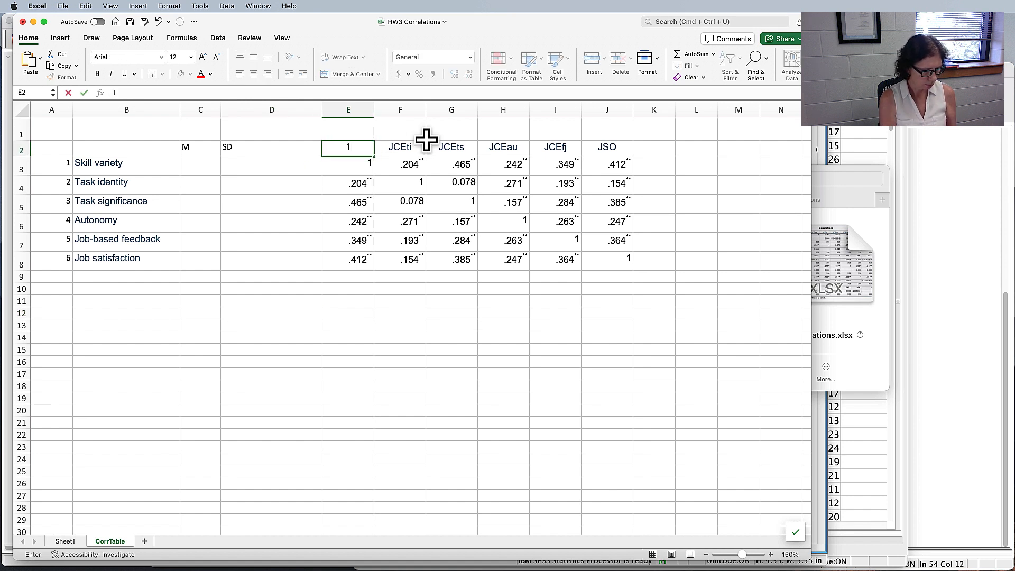
key("Tab")
type("2")
key("Tab")
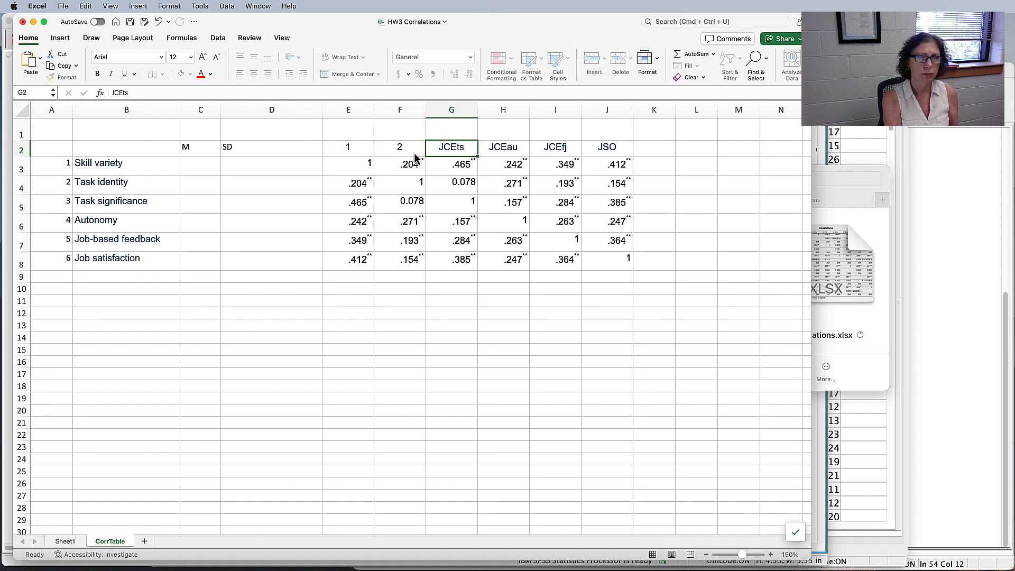
type("3")
key("Tab")
type("4")
key("Tab")
type("5")
key("Tab")
type("6")
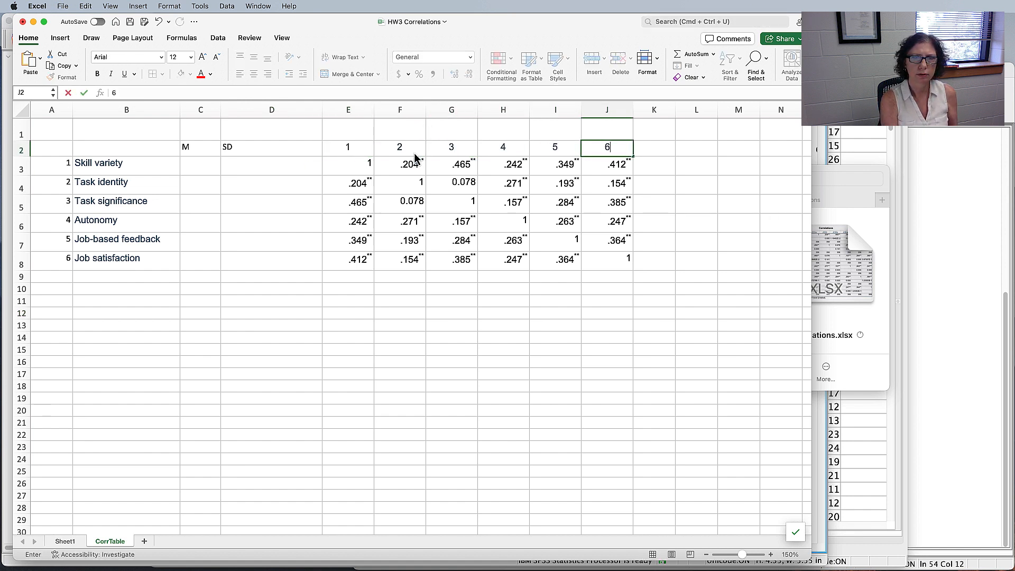
key("Tab")
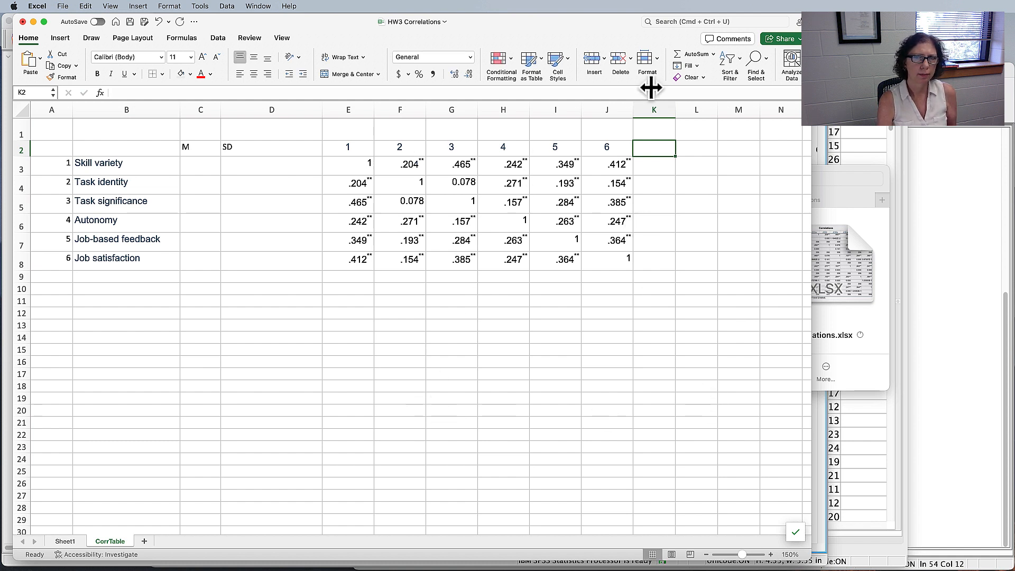
Delete column J, which holds the correlations of variable 6
left_click(626, 109)
left_click(616, 258)
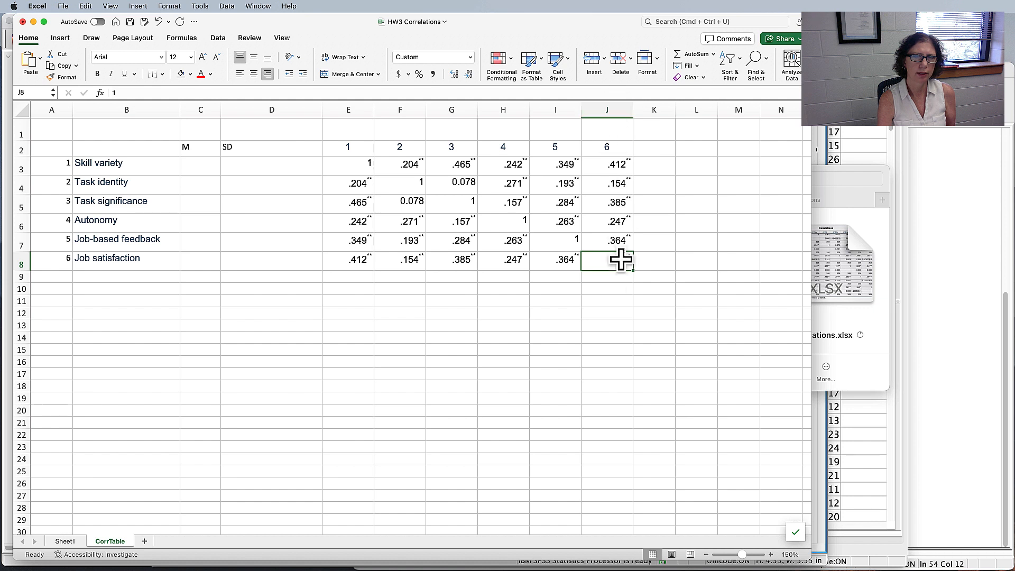
right_click(628, 101)
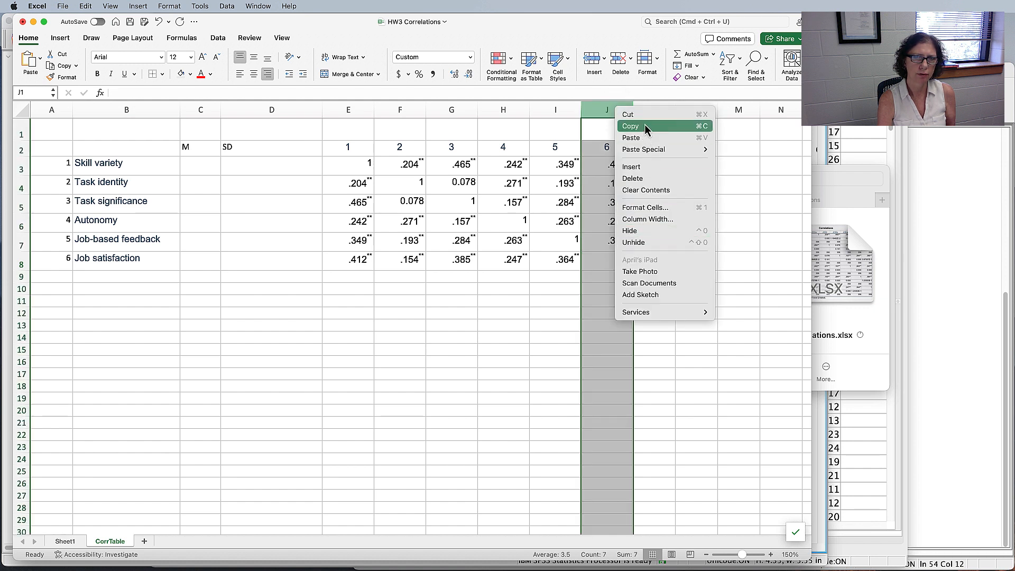
left_click(632, 178)
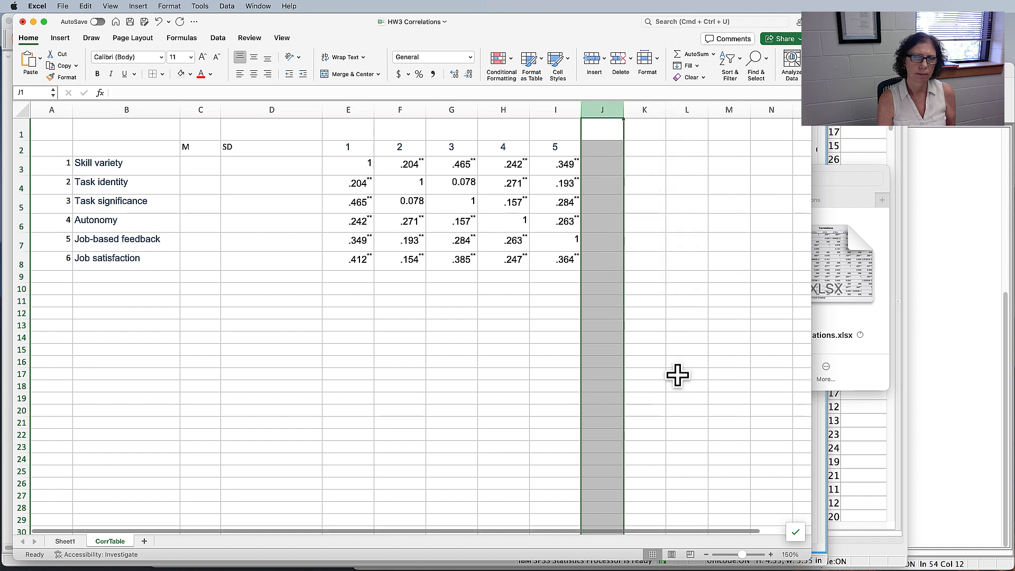
left_click(659, 384)
Clear the diagonal 1s and all duplicate coefficients above the diagonal, leaving only the lower triangle of correlations
left_click(405, 156)
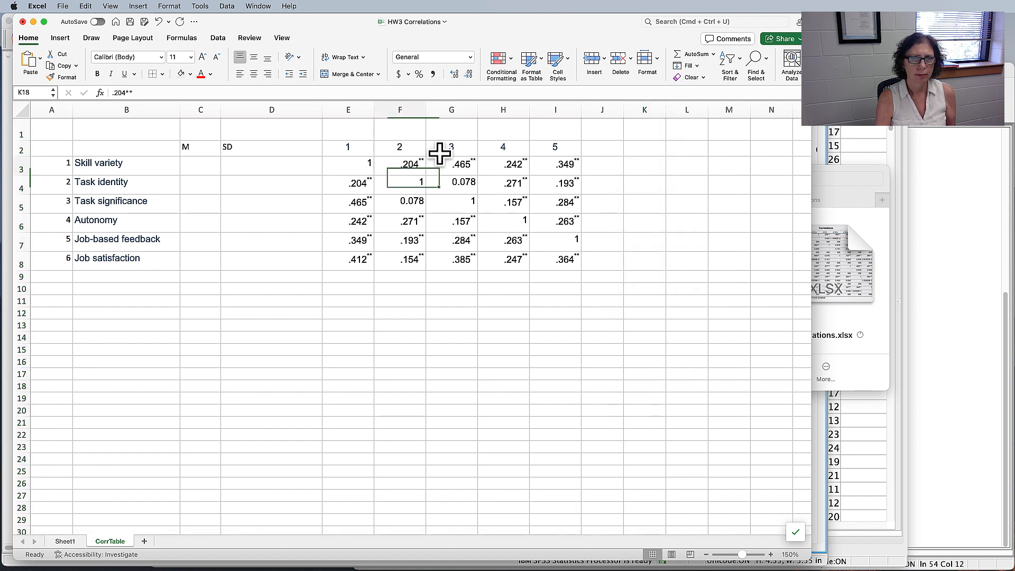
left_click_drag(439, 153, 597, 158)
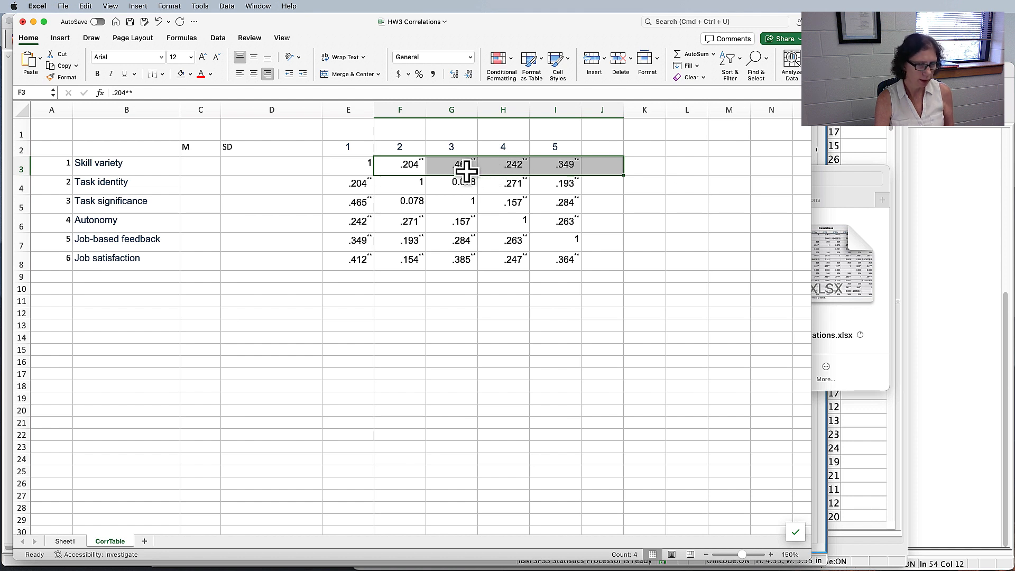
left_click_drag(467, 180, 585, 177)
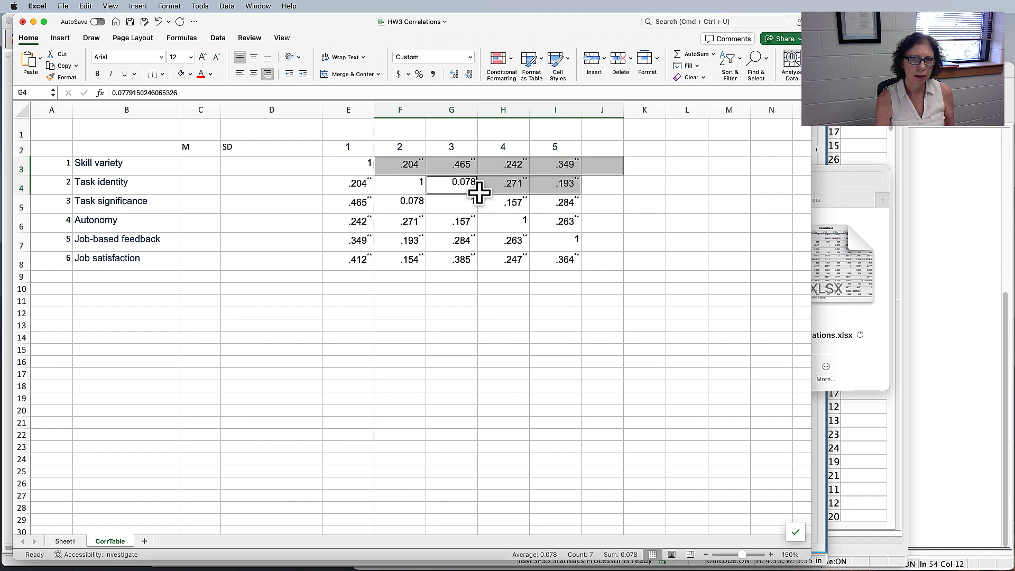
left_click_drag(469, 197, 571, 196)
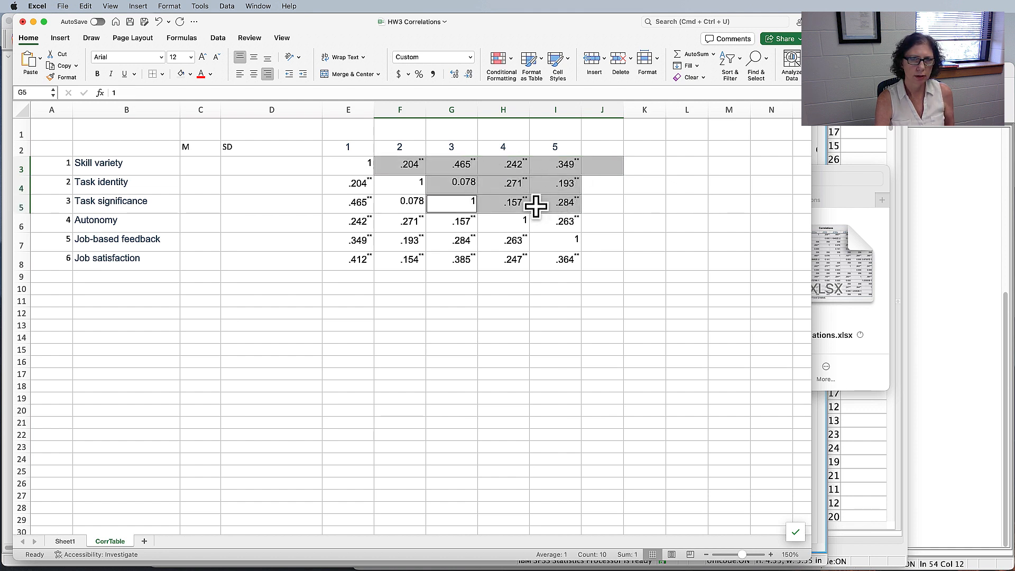
left_click(578, 237, "super")
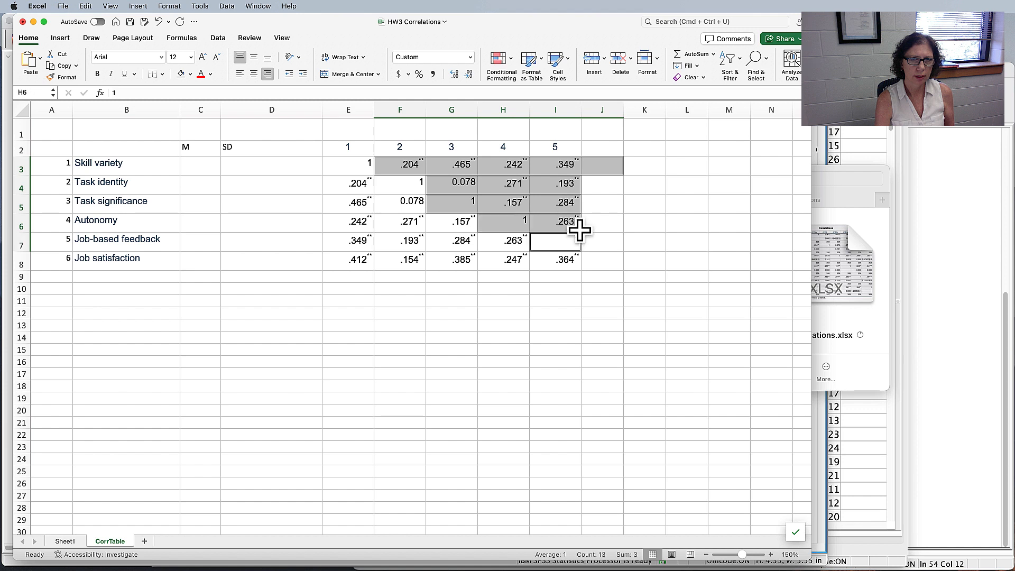
left_click(410, 183, "super")
left_click(365, 165, "super")
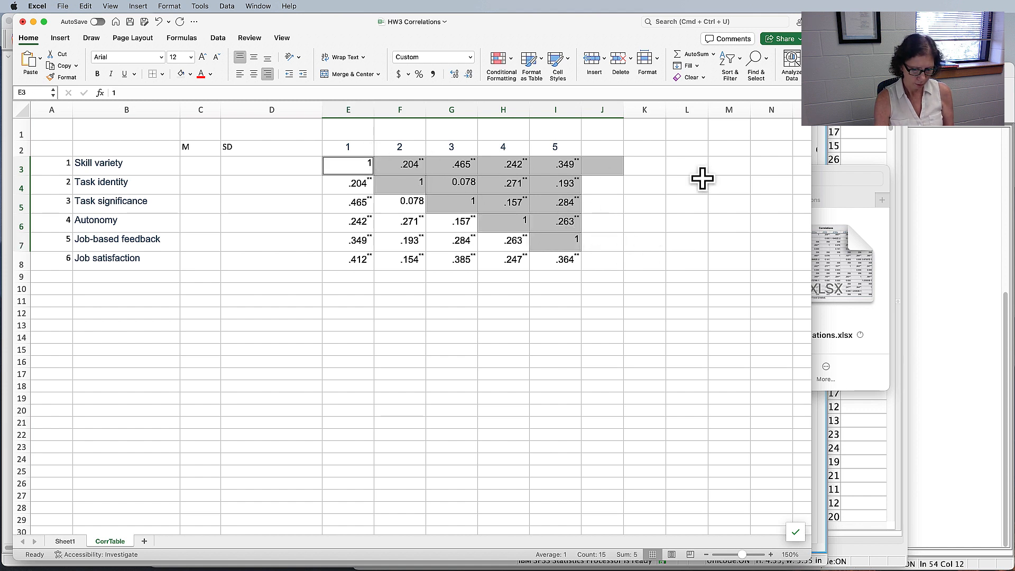
key("Delete")
left_click(698, 236)
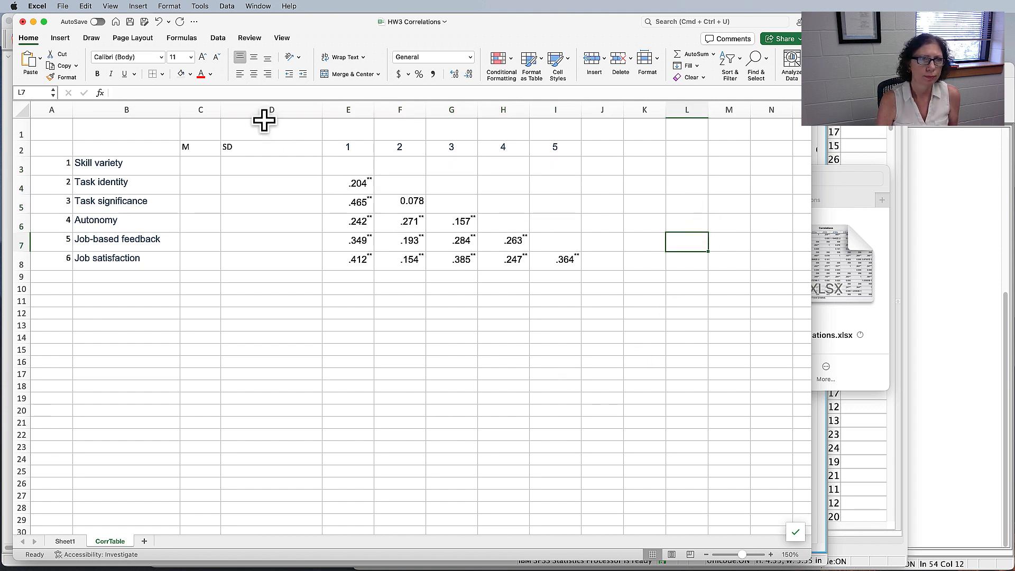
Widen the M column C and slightly narrow the SD column D to make their widths similar
left_click(216, 109)
left_click_drag(233, 95, 261, 97)
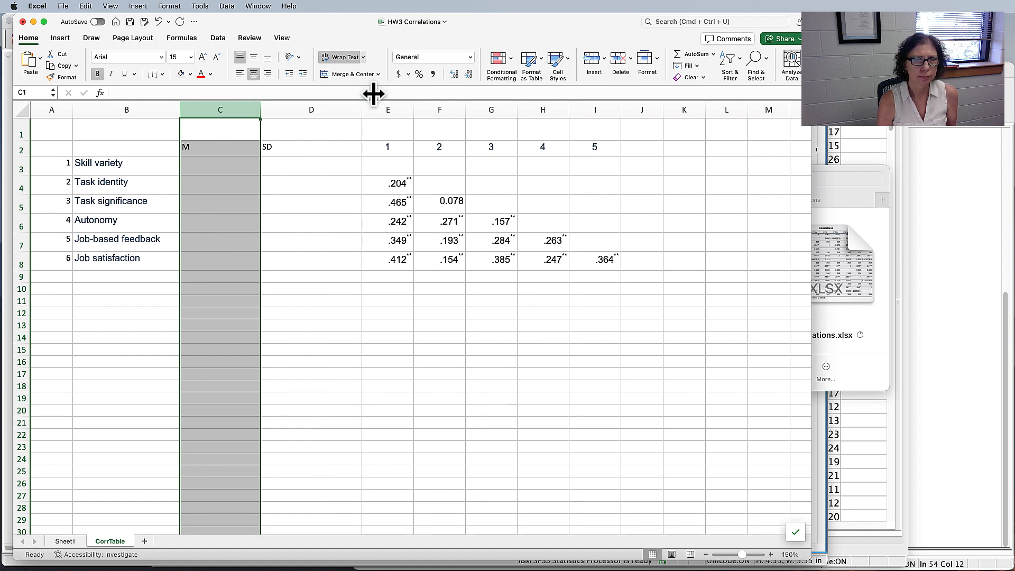
left_click_drag(373, 95, 346, 103)
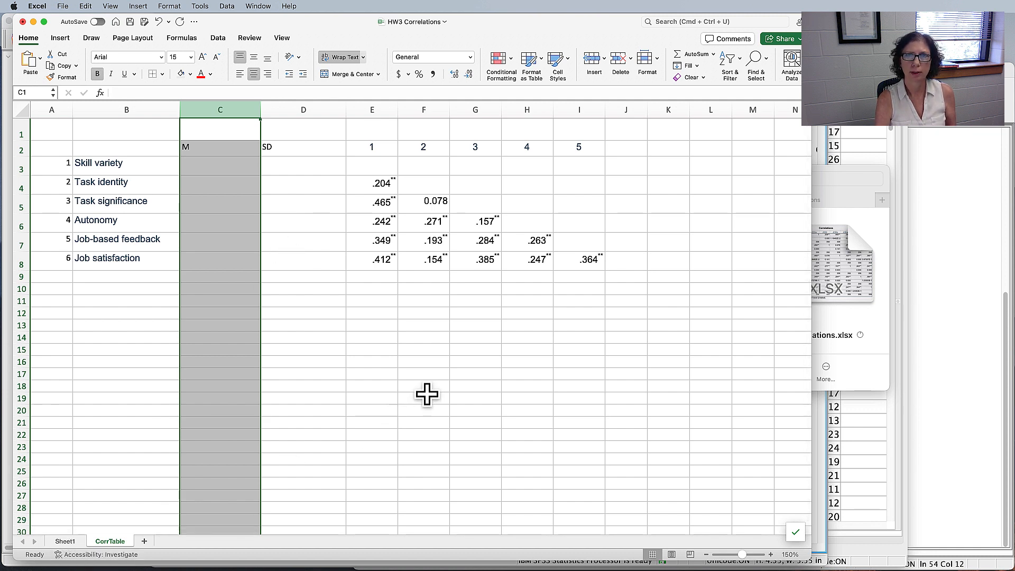
Switch to SPSS, open the Descriptive Statistics table for editing, and copy the Mean and Std. Deviation values of all six variables
key("super+Tab")
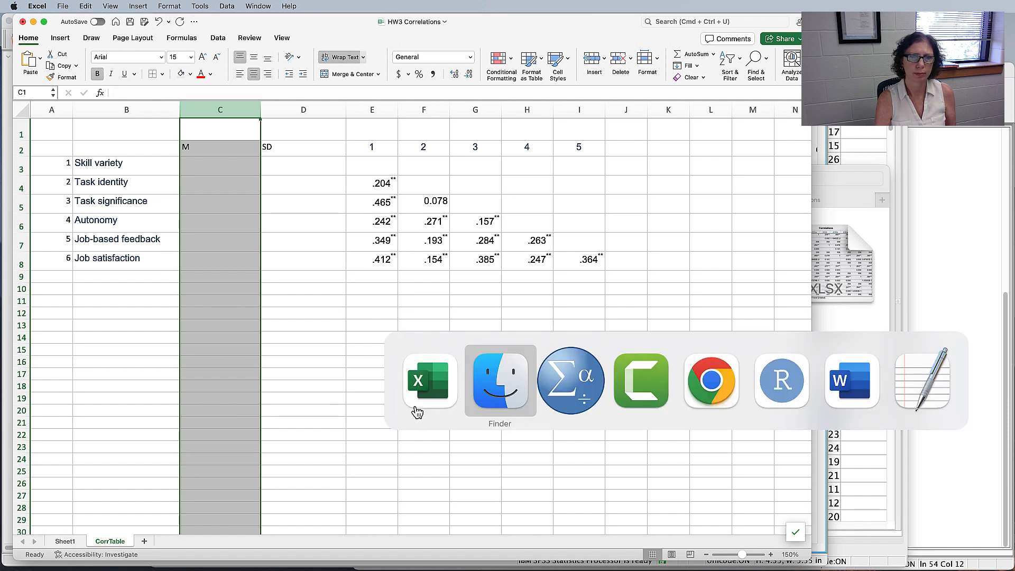
key("super+Tab")
left_click(235, 222)
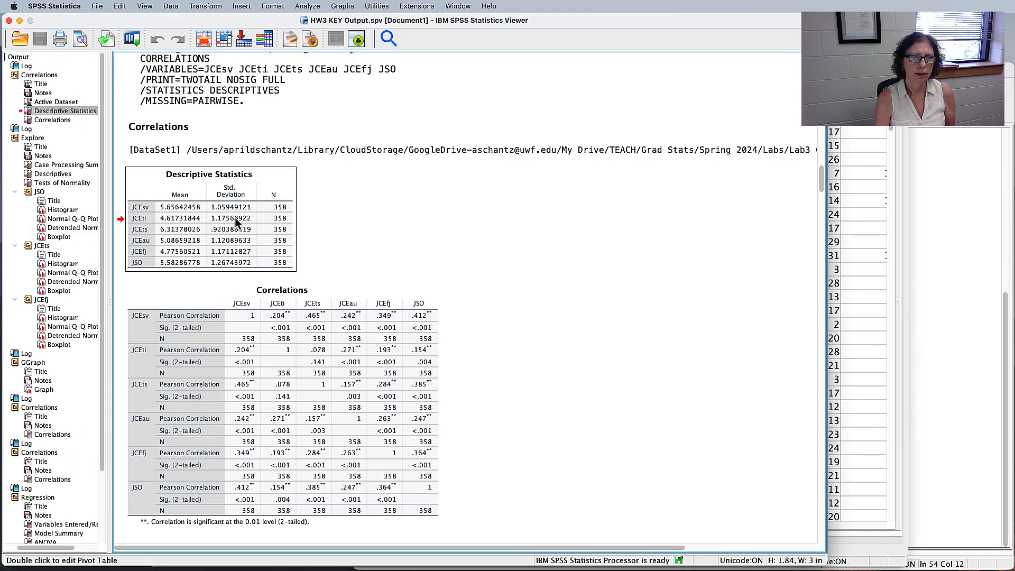
left_click(205, 366)
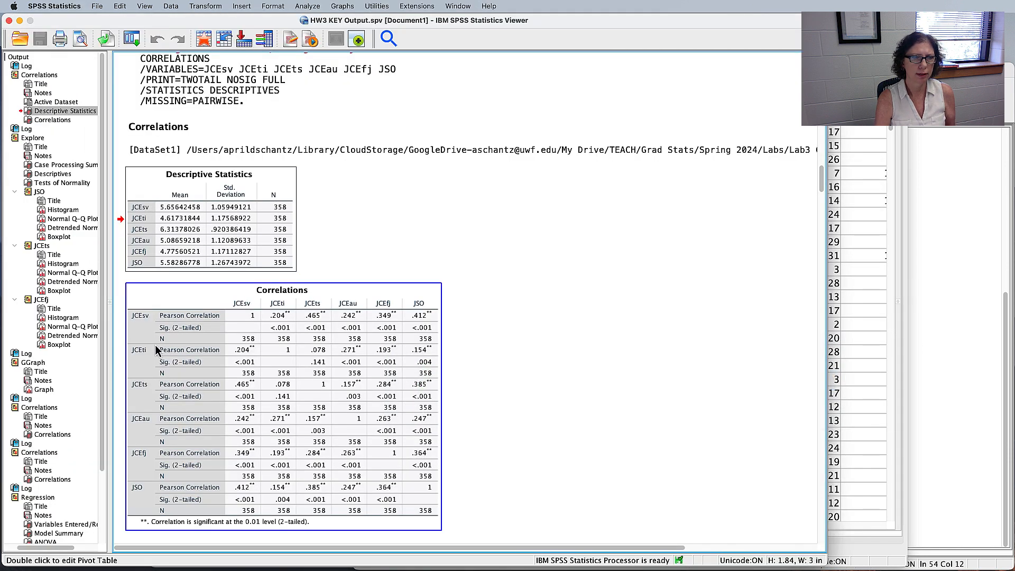
left_click(169, 210)
double_click(175, 209)
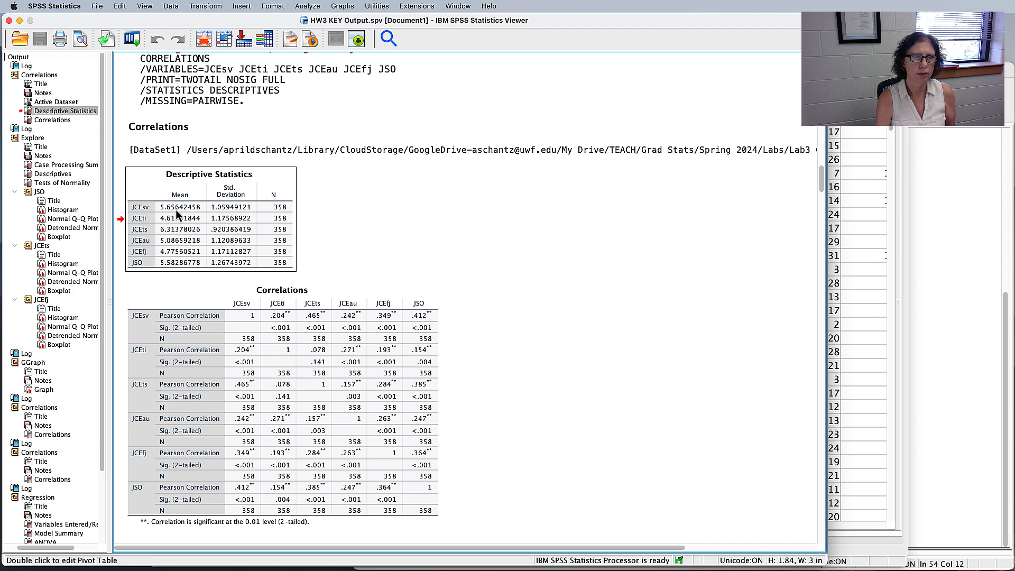
left_click_drag(563, 286, 606, 336)
right_click(607, 345)
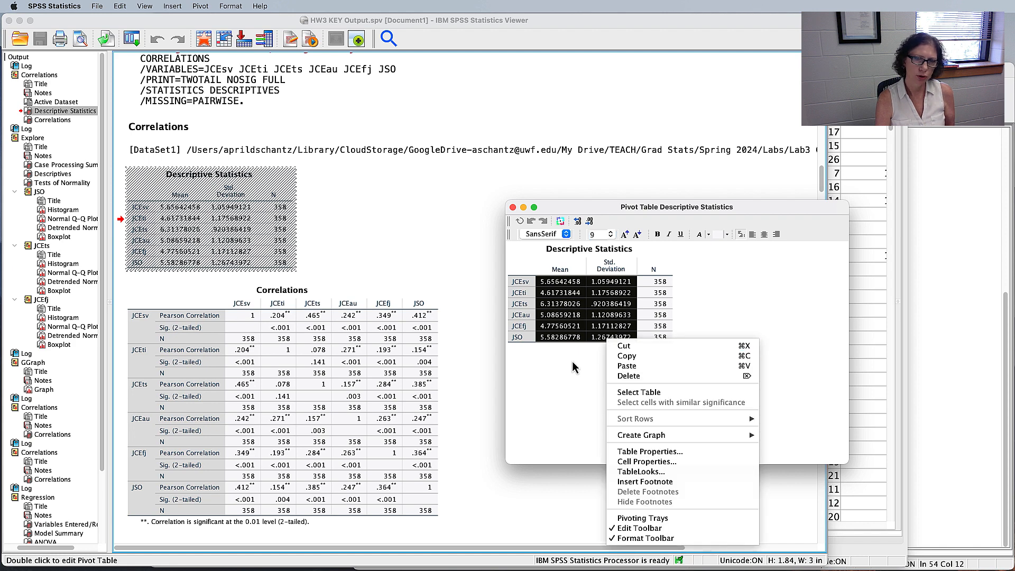
left_click(629, 356)
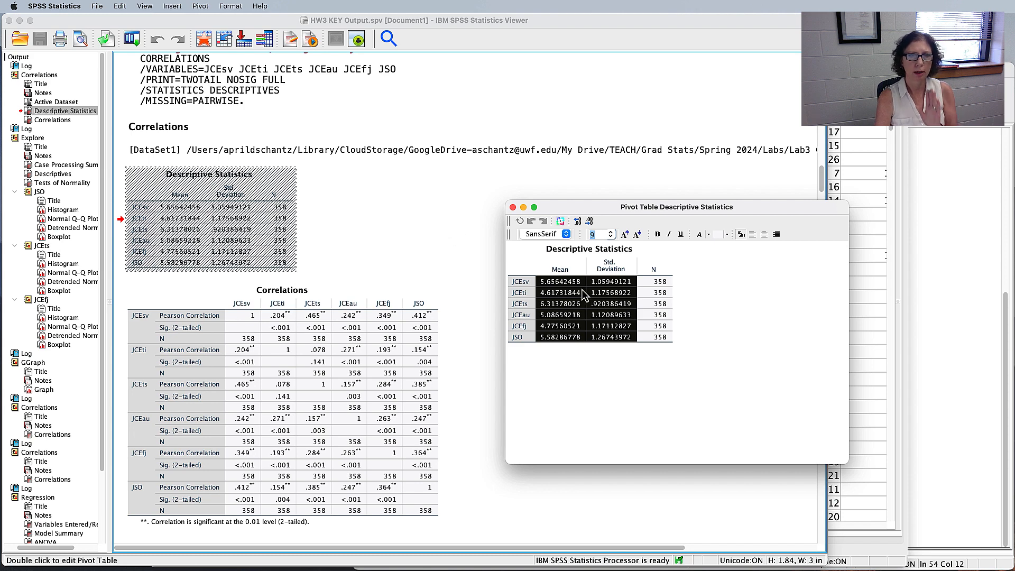
Try to paste the copied means and standard deviations into Excel at cell C11 and clear the pasted entry
mouse_move(598, 339)
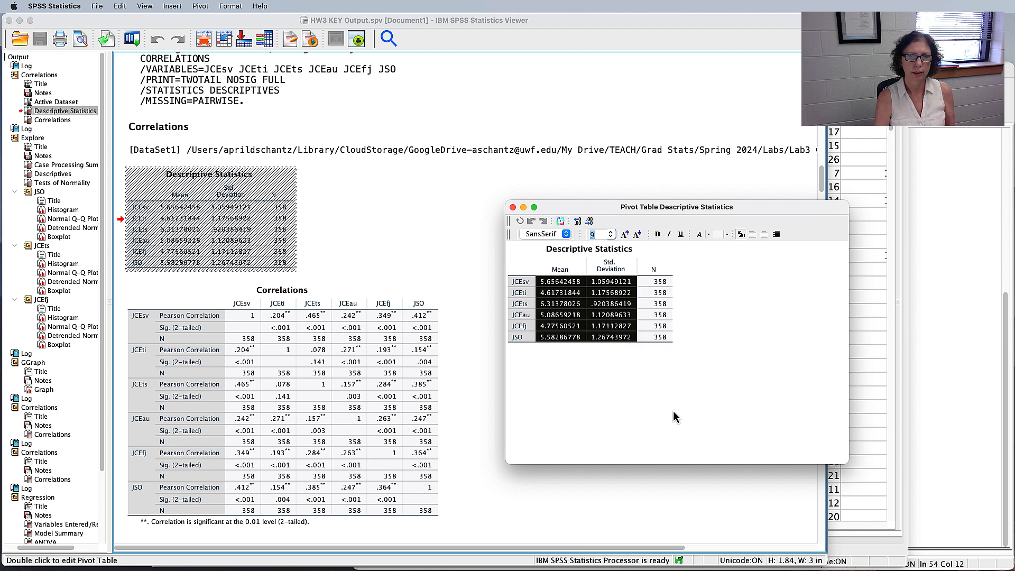
key("super+Tab")
key("Escape")
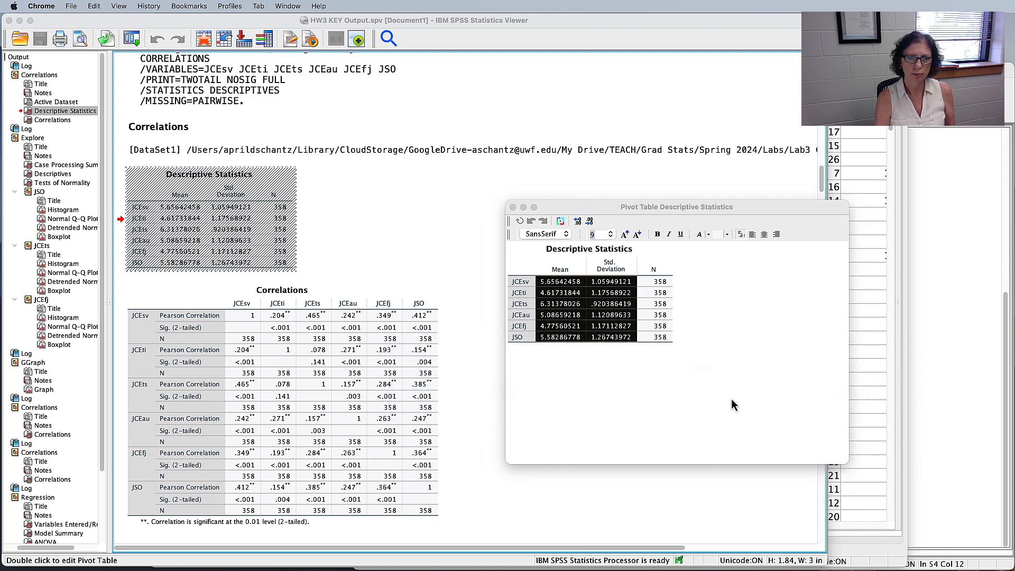
left_click(881, 535)
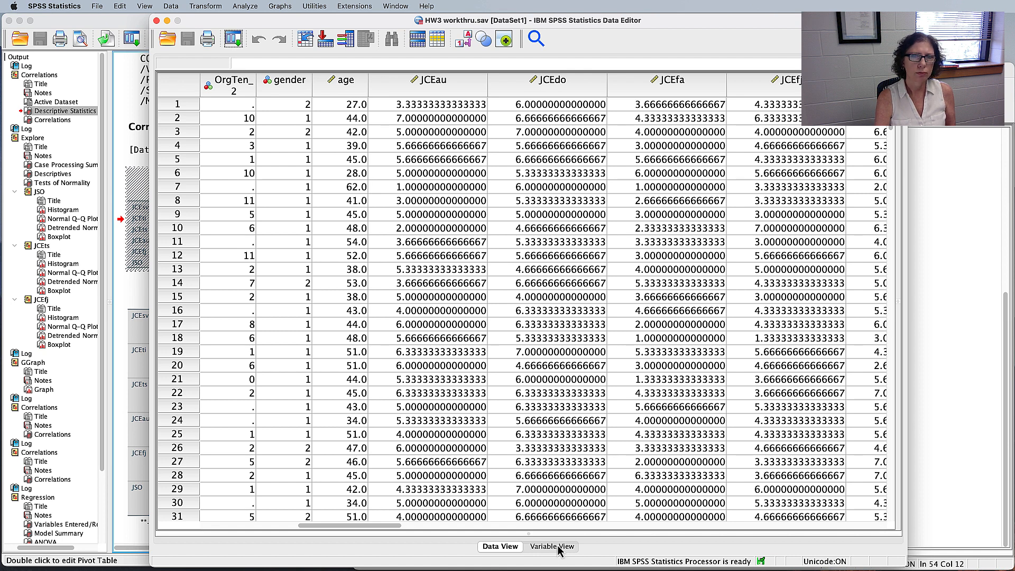
key("super+Tab")
key("super+Tab")
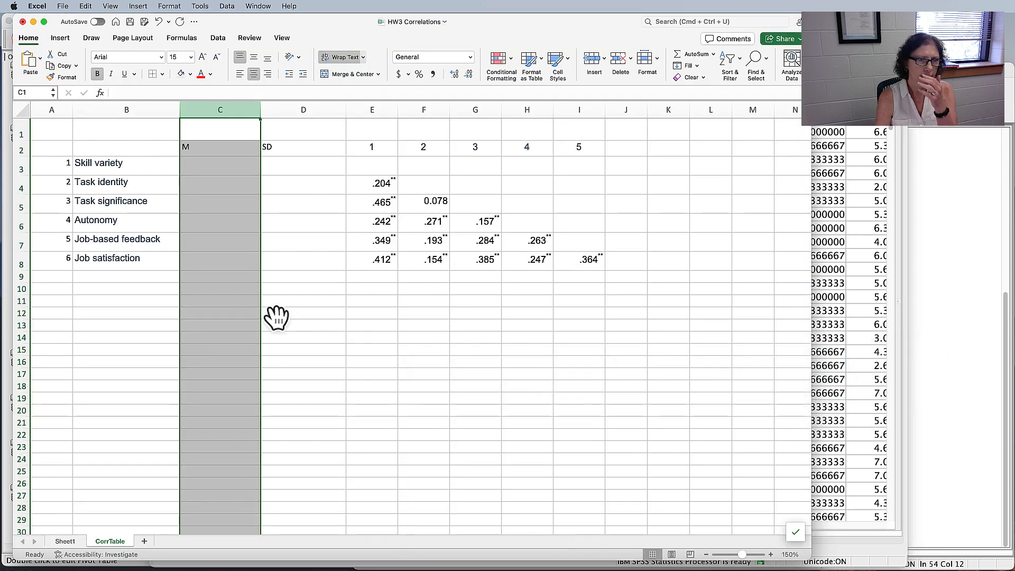
left_click(226, 297)
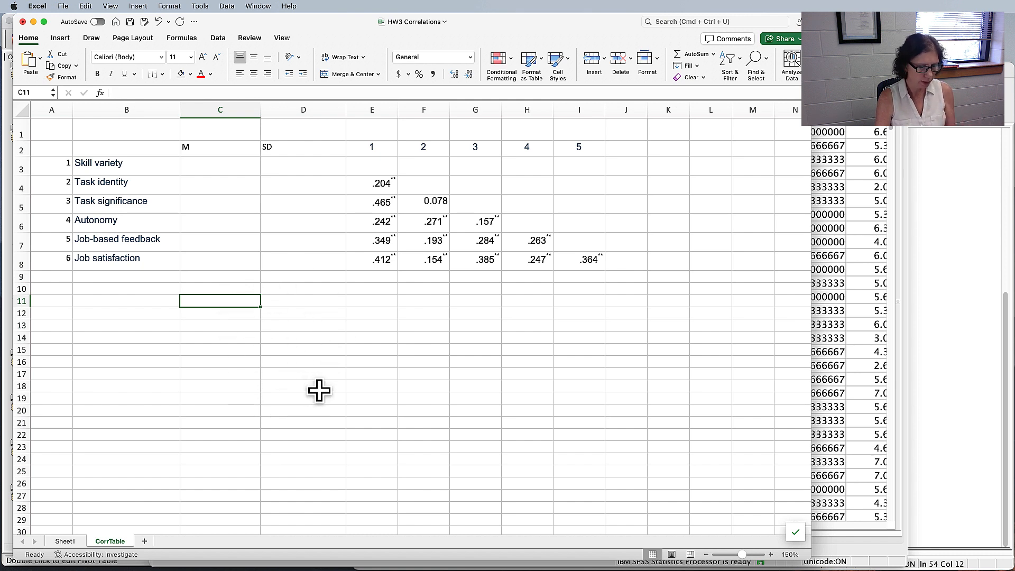
key("super+v")
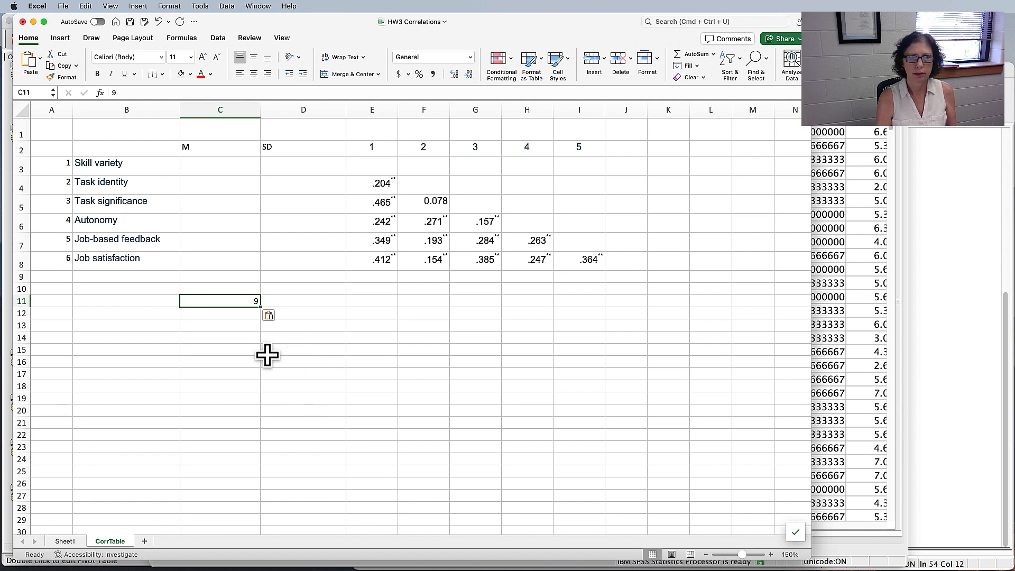
left_click(258, 360)
left_click(258, 298)
key("Delete")
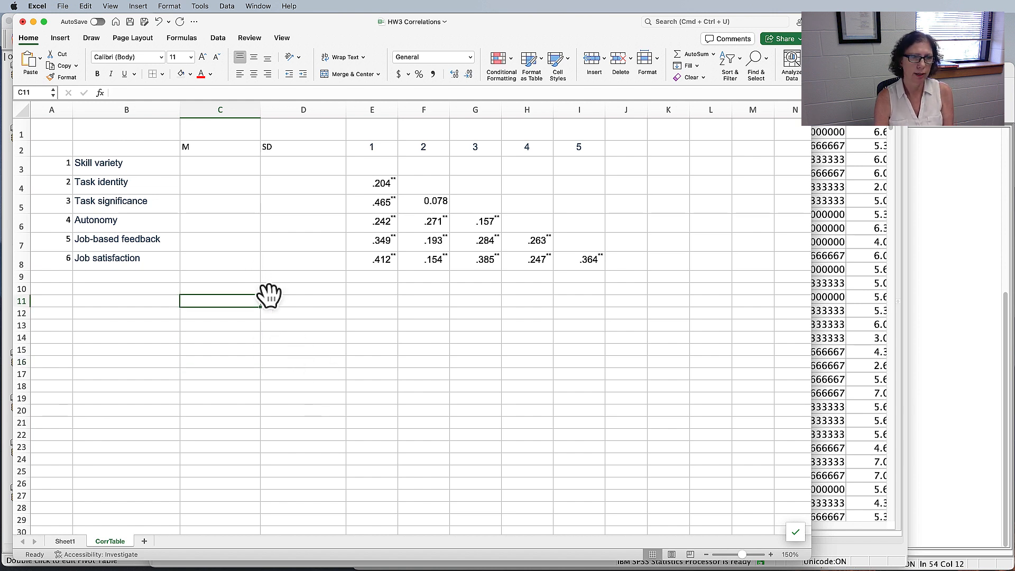
Return to the SPSS output and copy the six variables' Mean and Std. Deviation values again from the open Descriptive Statistics table
key("super+Tab")
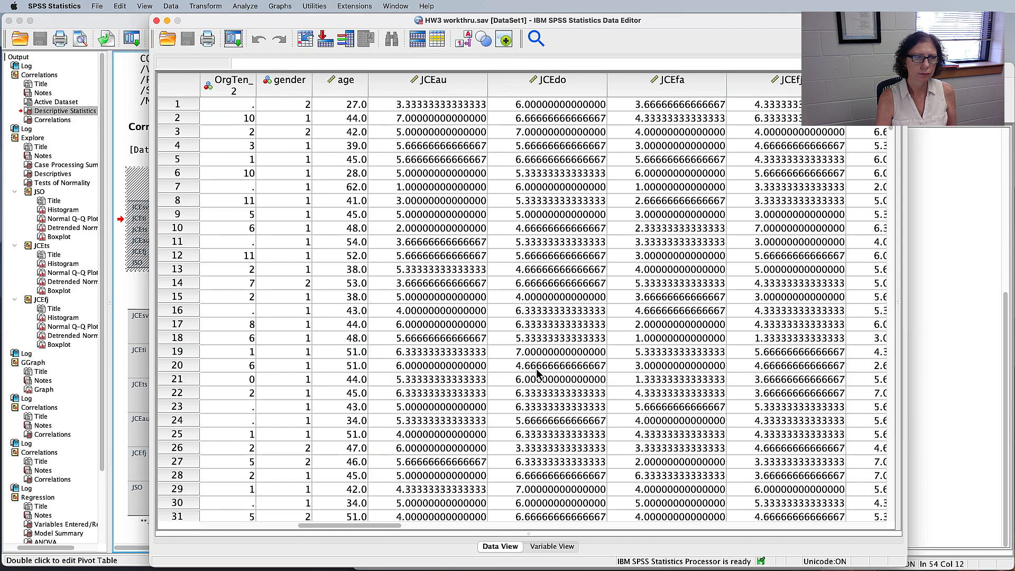
left_click(138, 406)
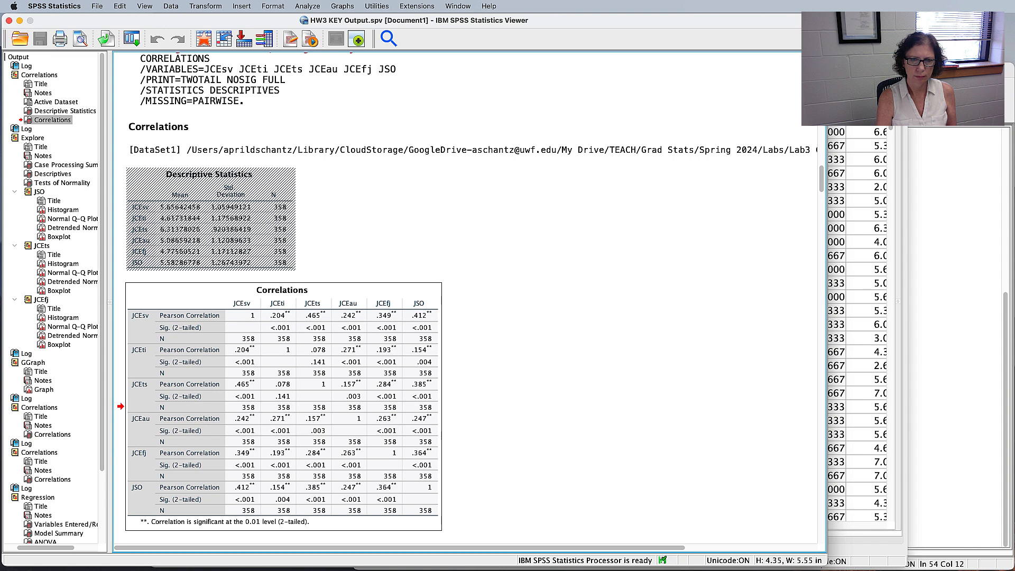
right_click(604, 323)
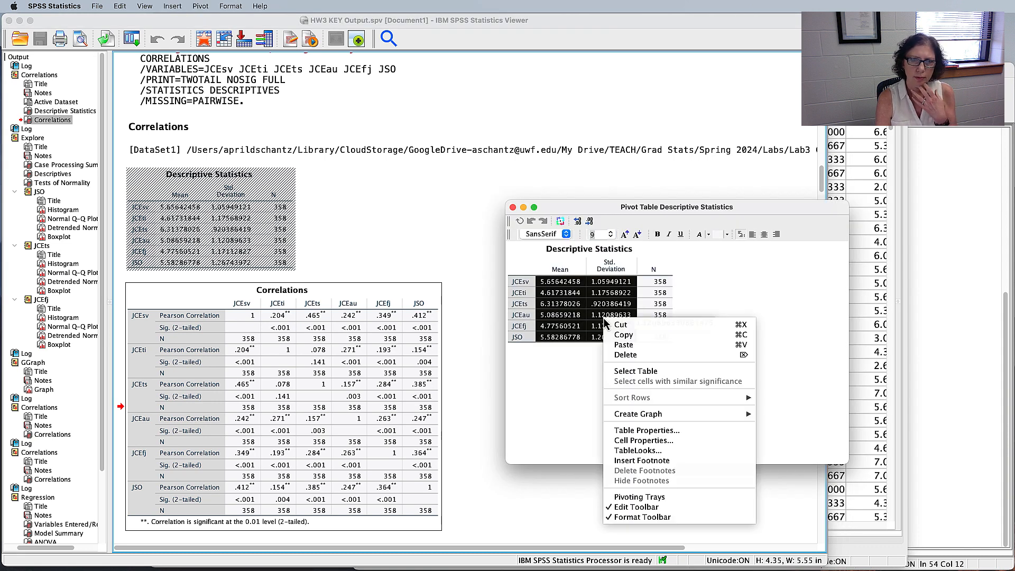
left_click(637, 337)
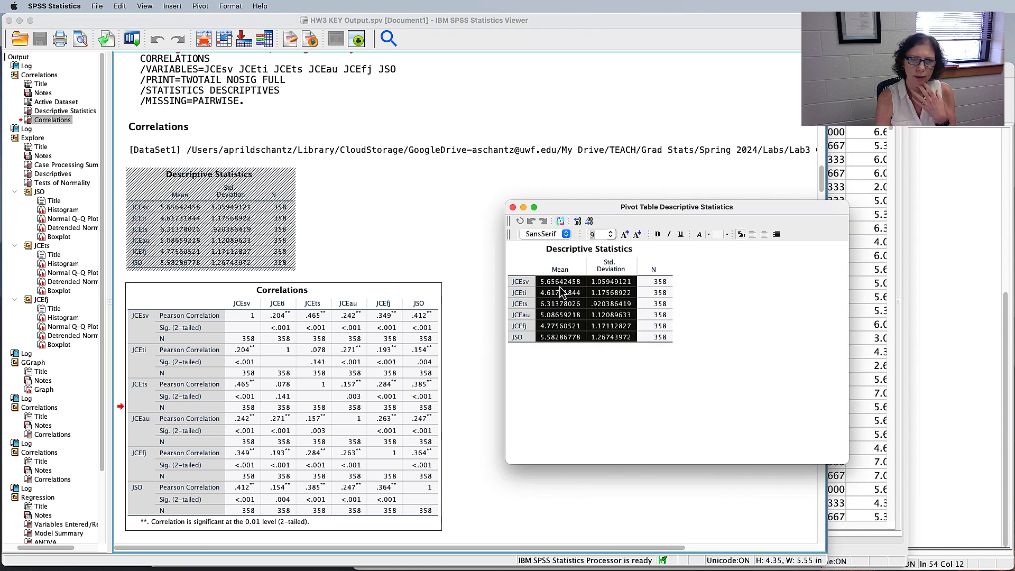
left_click_drag(558, 282, 610, 343)
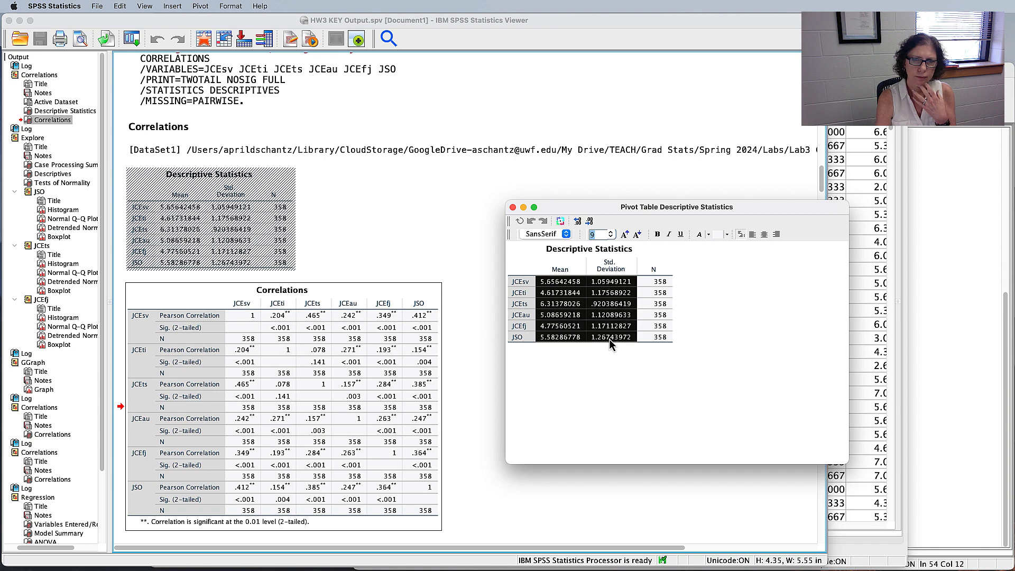
right_click(609, 341)
left_click(628, 355)
left_click_drag(572, 287, 606, 344)
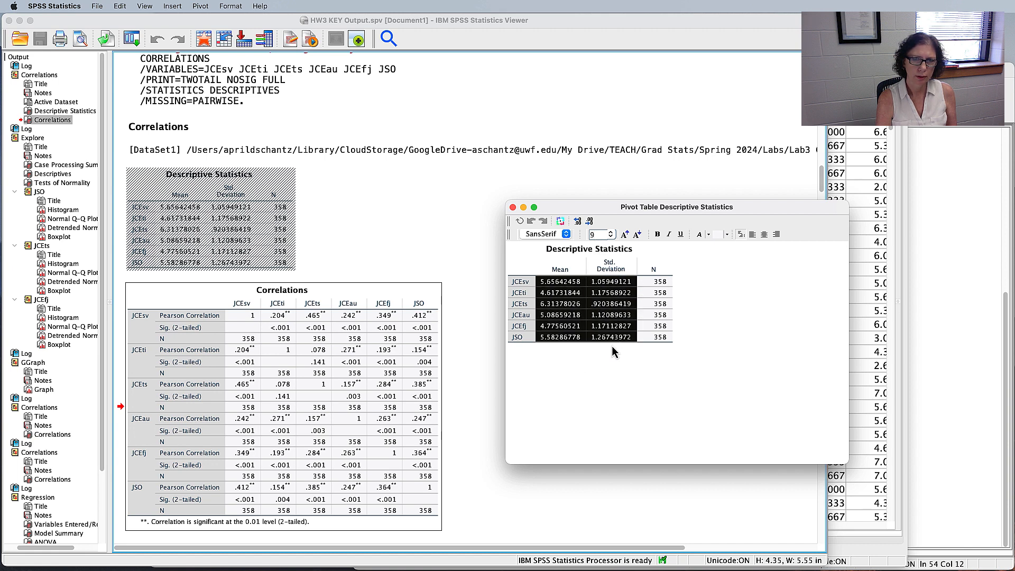
right_click(608, 315)
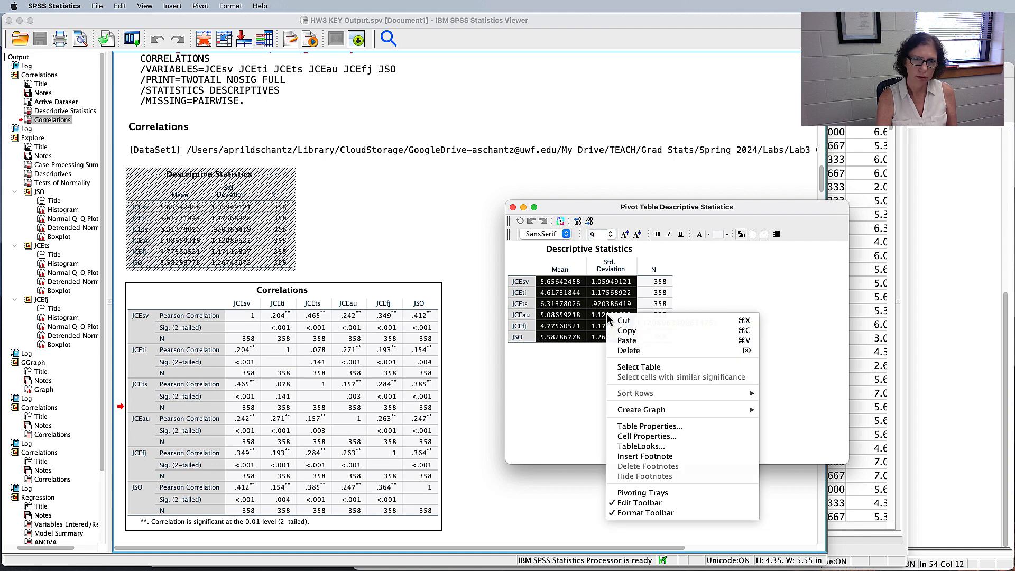
left_click(627, 330)
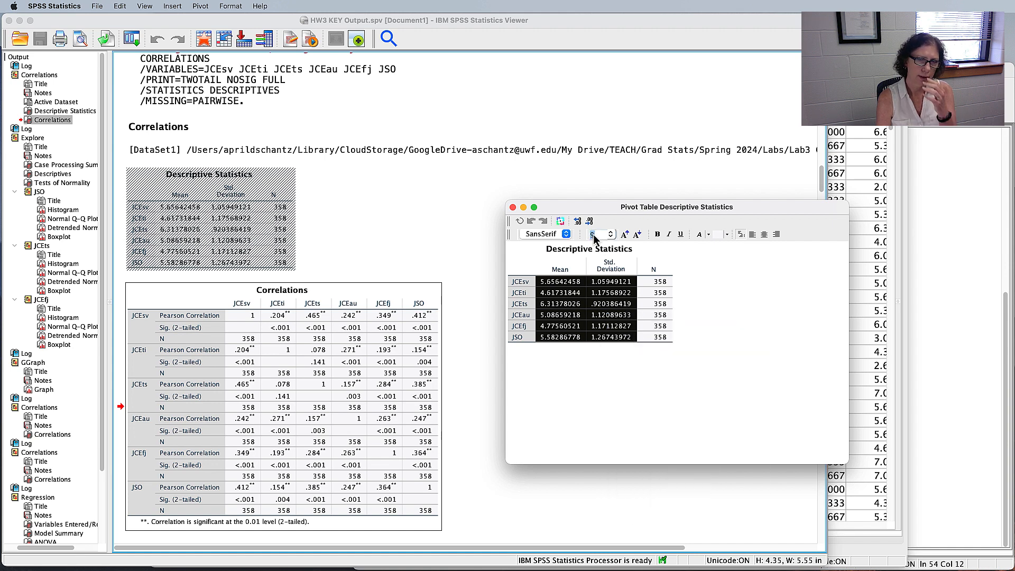
left_click(576, 327)
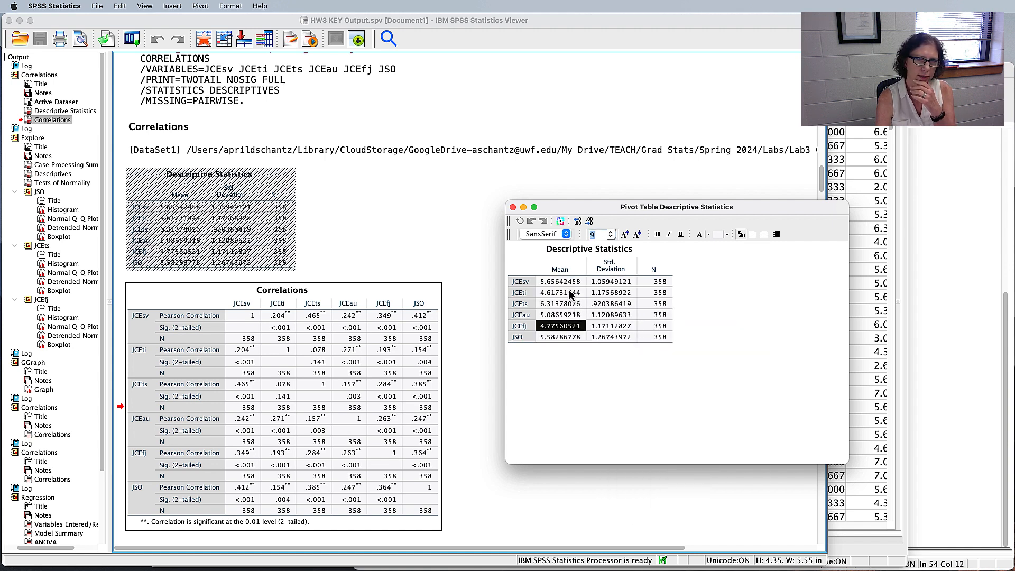
left_click_drag(568, 282, 611, 341)
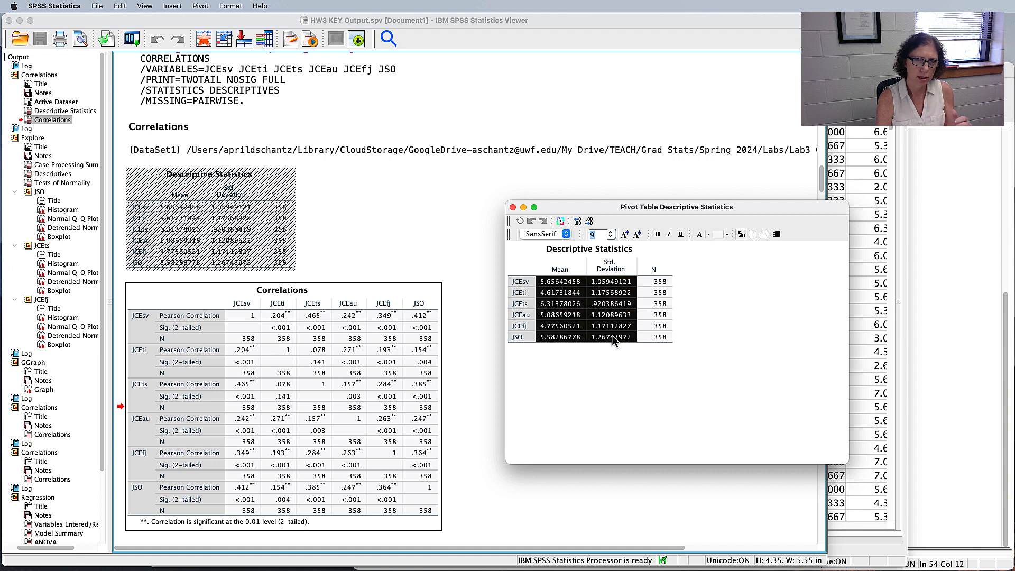
left_click(612, 338)
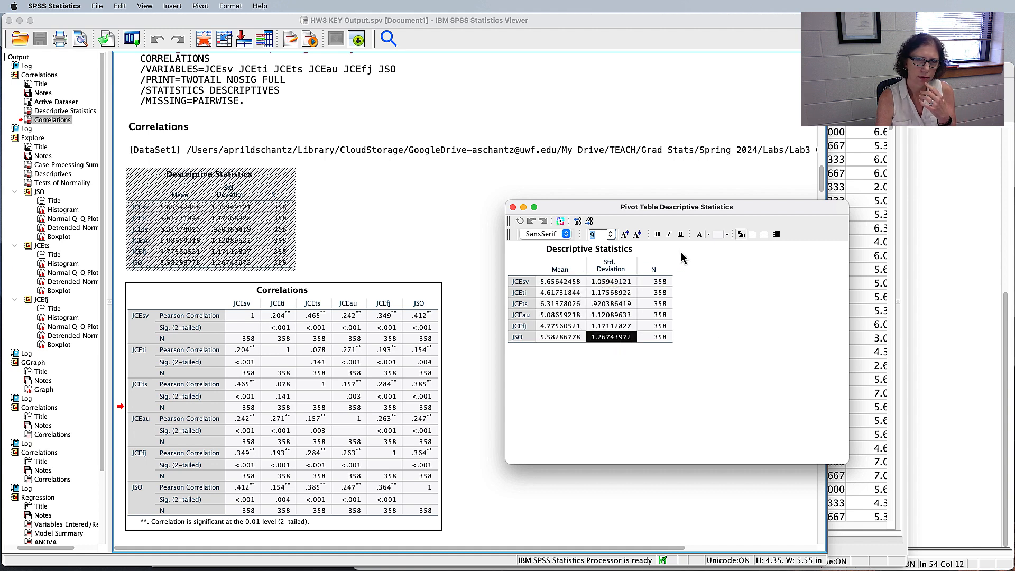
left_click(582, 315)
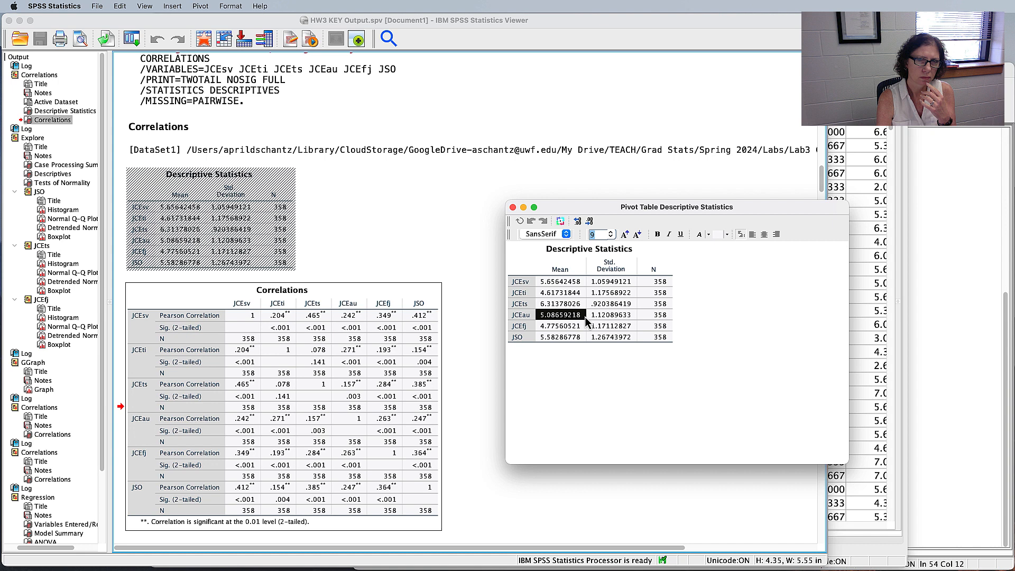
left_click(559, 284)
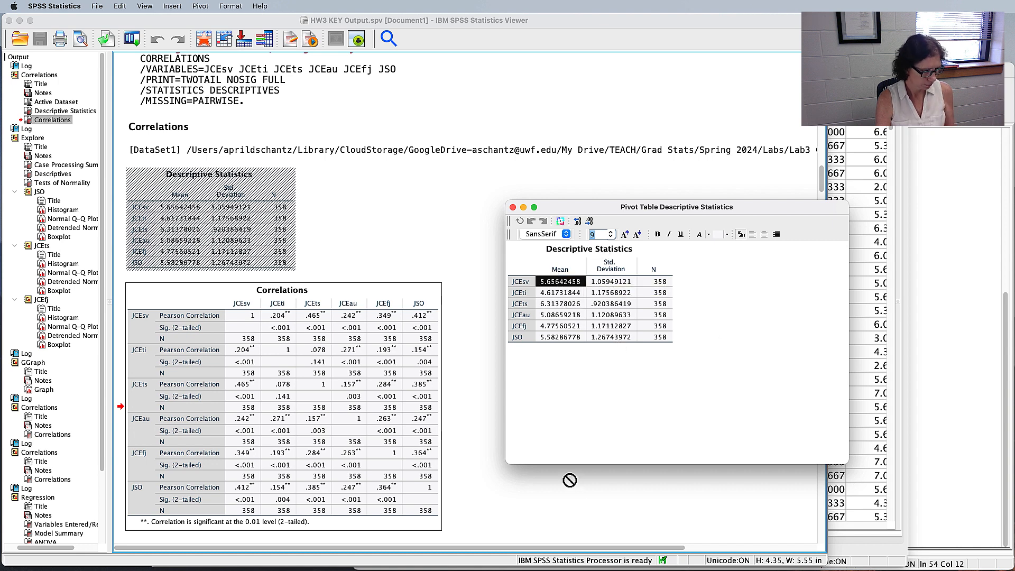
Switch to Excel and paste the copied means and standard deviations starting at C11, using Match Destination Formatting
key("super+Tab")
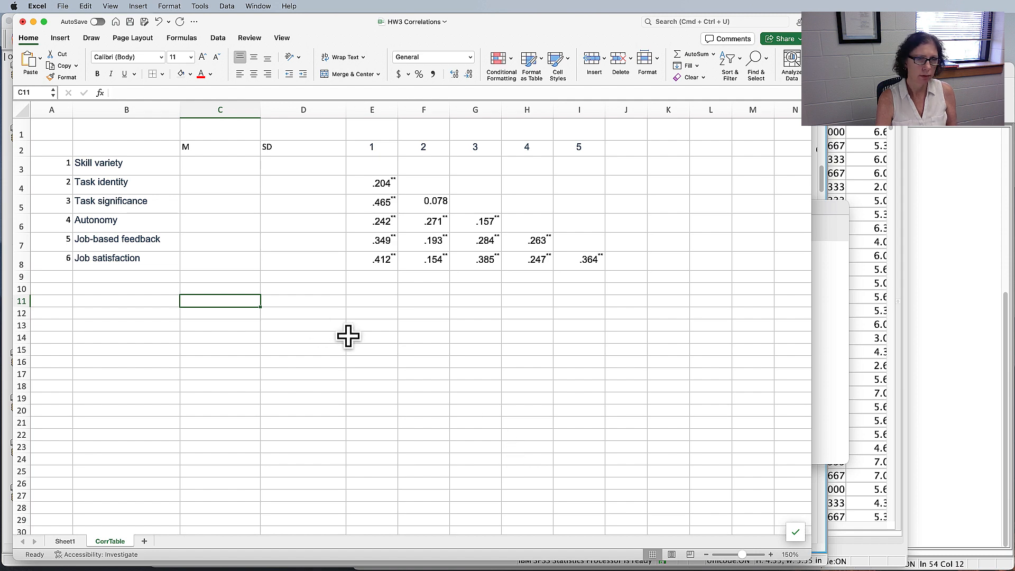
key("super+v")
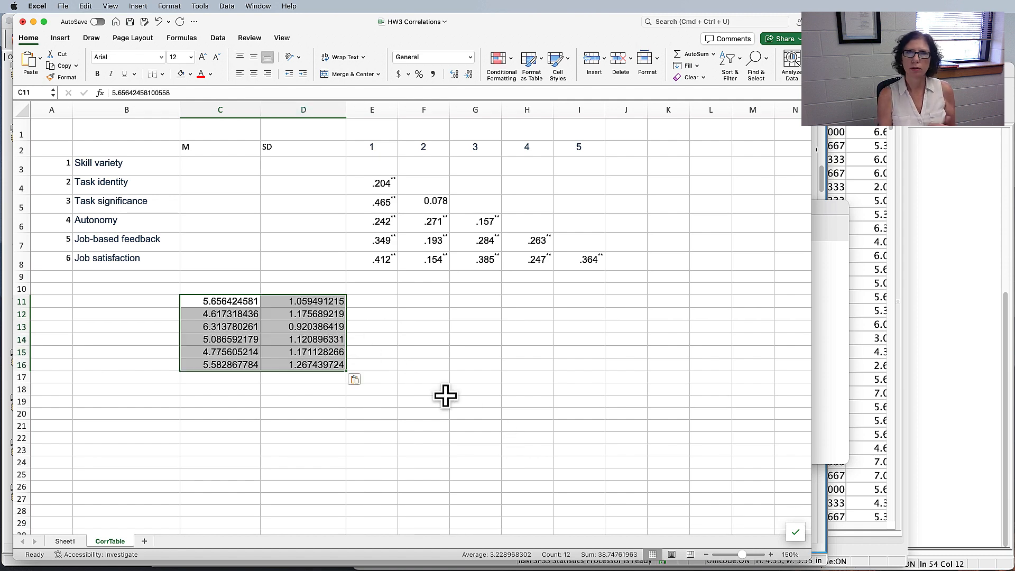
left_click(829, 353)
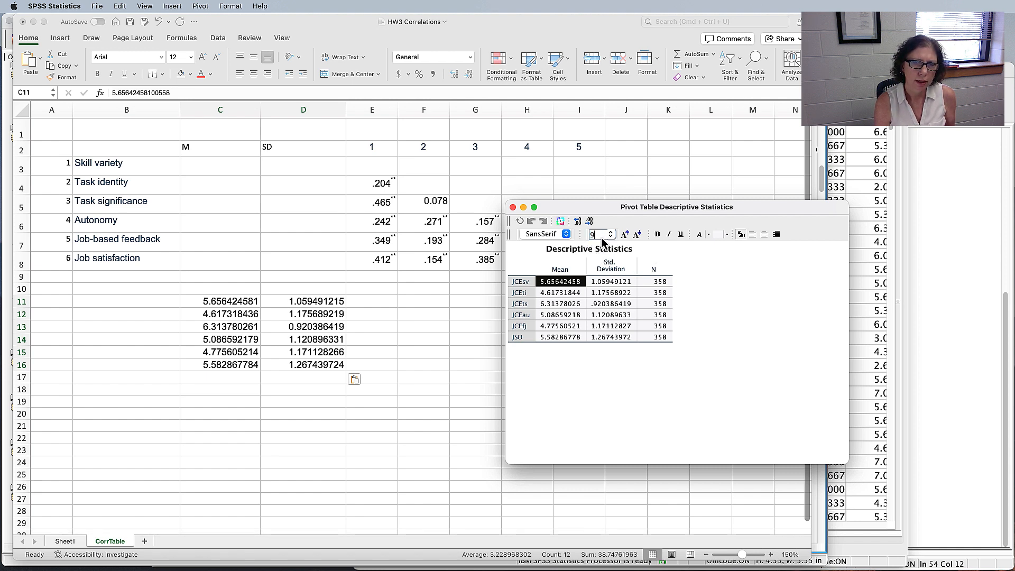
left_click_drag(566, 284, 622, 337)
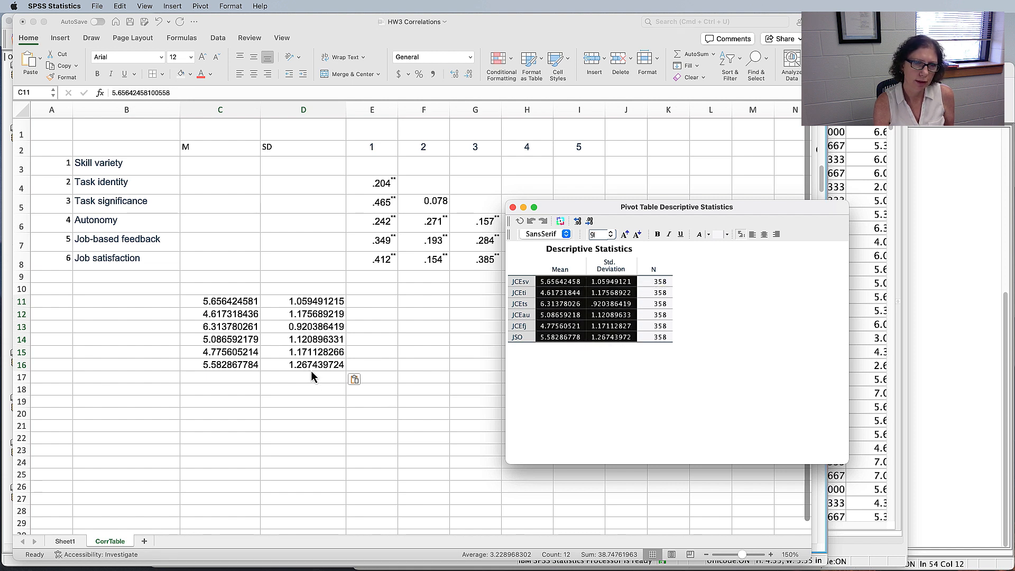
left_click(353, 379)
left_click(354, 380)
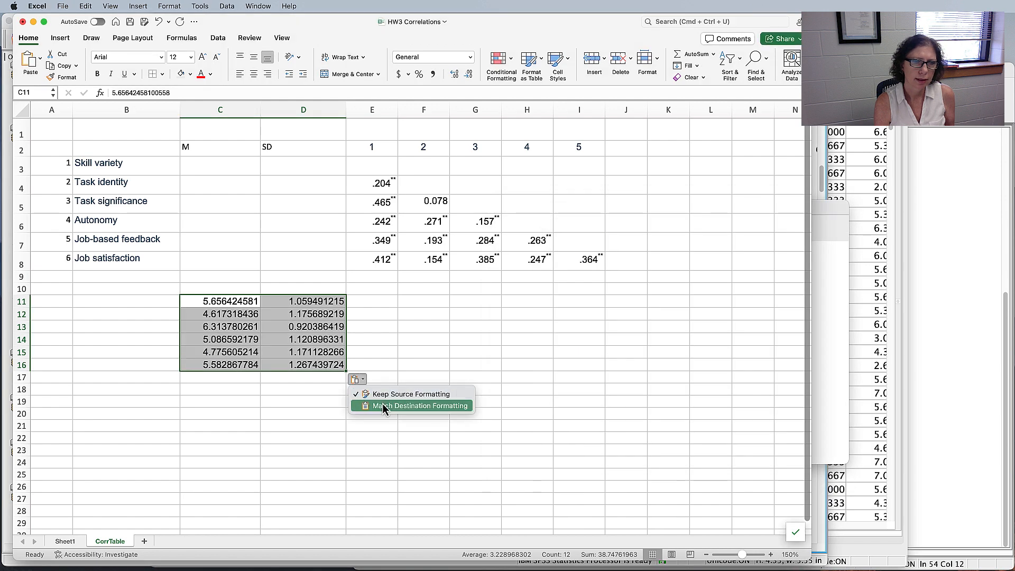
left_click(424, 406)
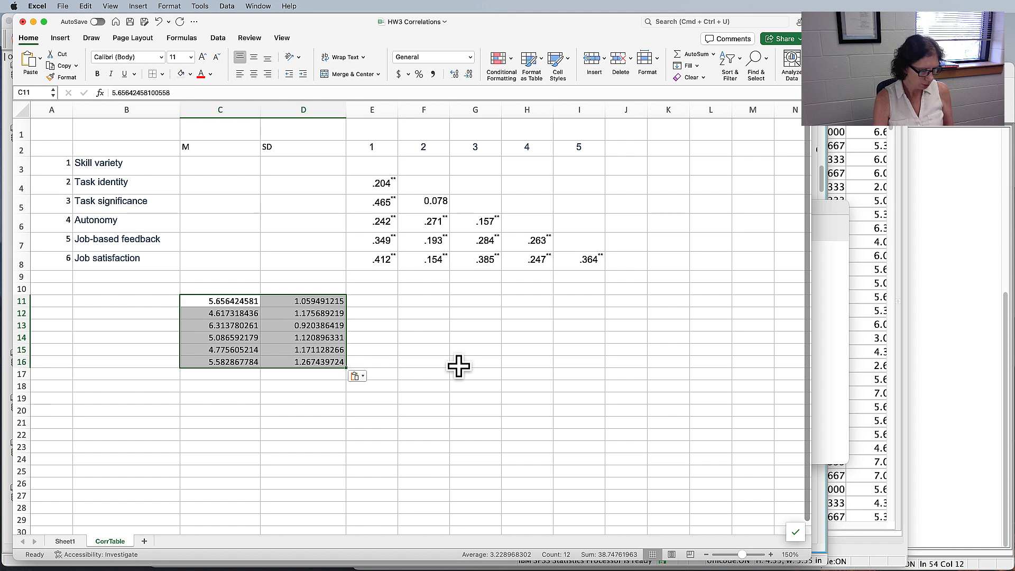
Copy the values in C11:D16 into the M and SD cells C3:D8, and clear the original block below the table
key("super+c")
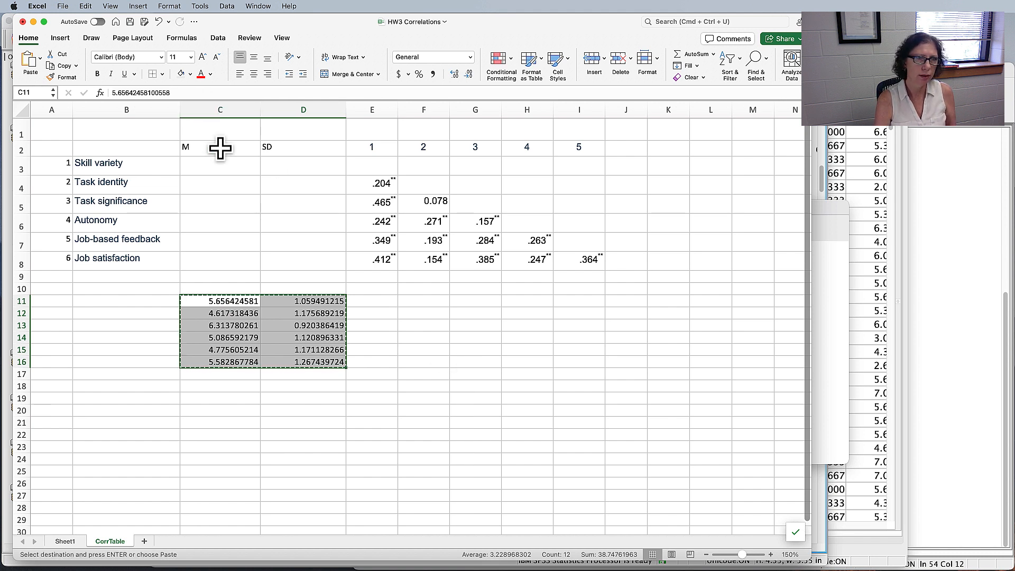
left_click_drag(219, 166, 299, 258)
key("super+v")
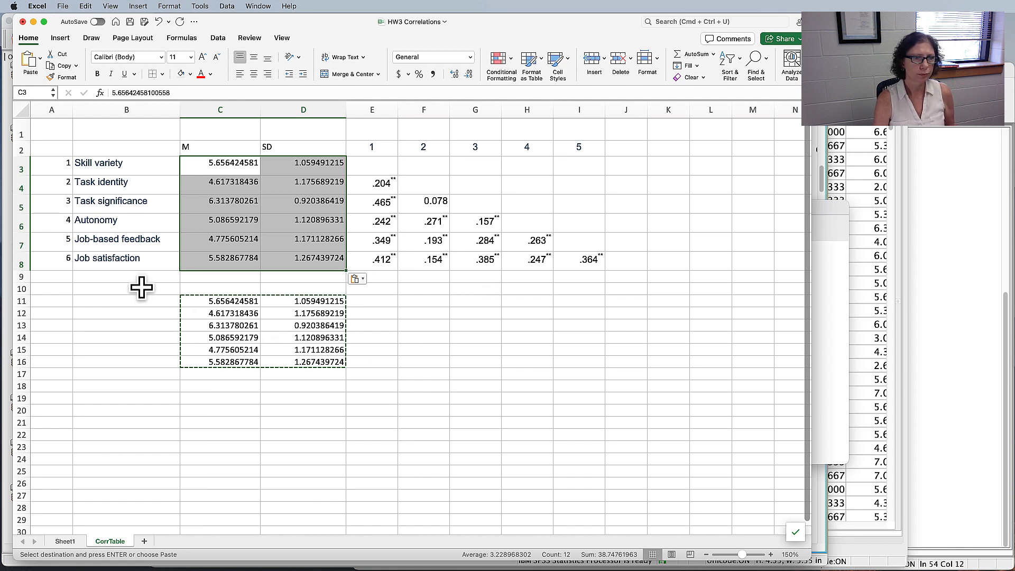
left_click(140, 286)
left_click_drag(140, 300, 419, 381)
key("Delete")
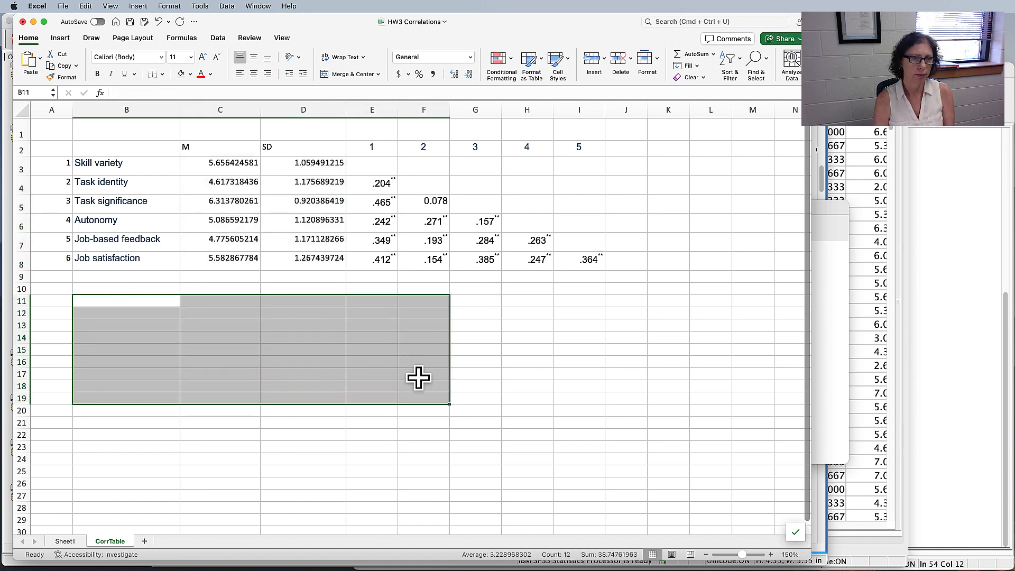
Format the means and standard deviations in C3:D8 as Number with two decimals
left_click(533, 370)
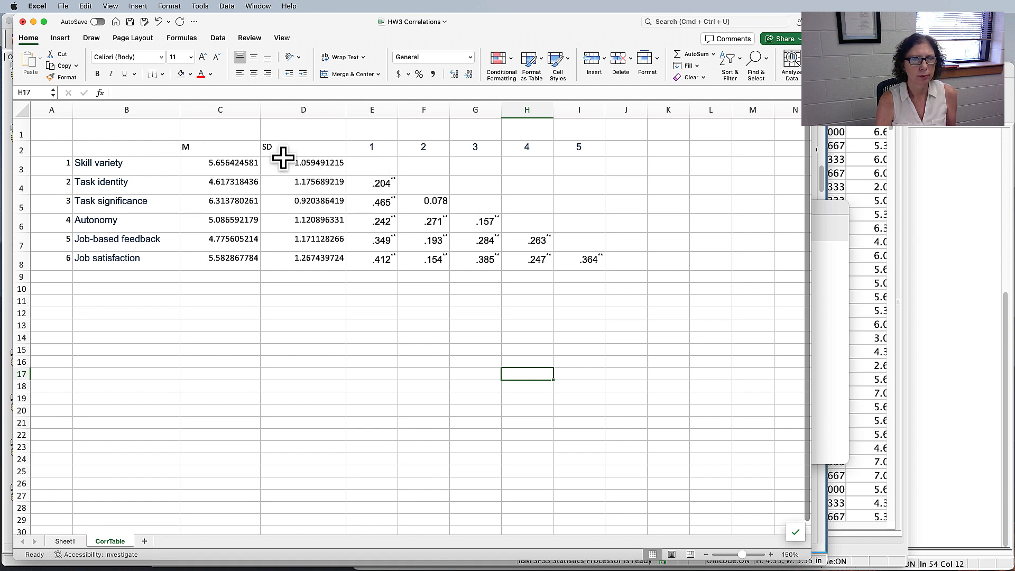
left_click_drag(253, 161, 316, 252)
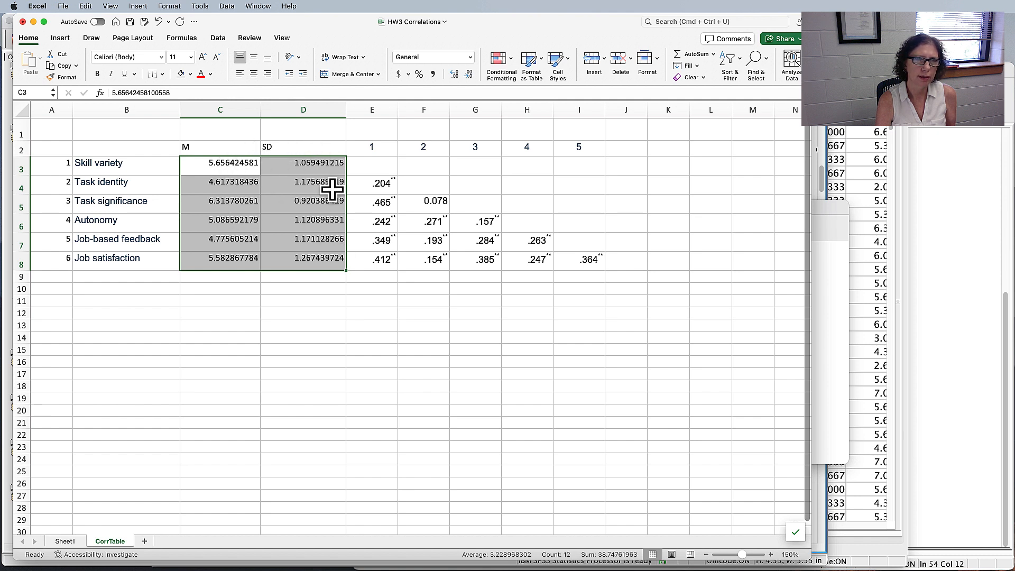
left_click(470, 58)
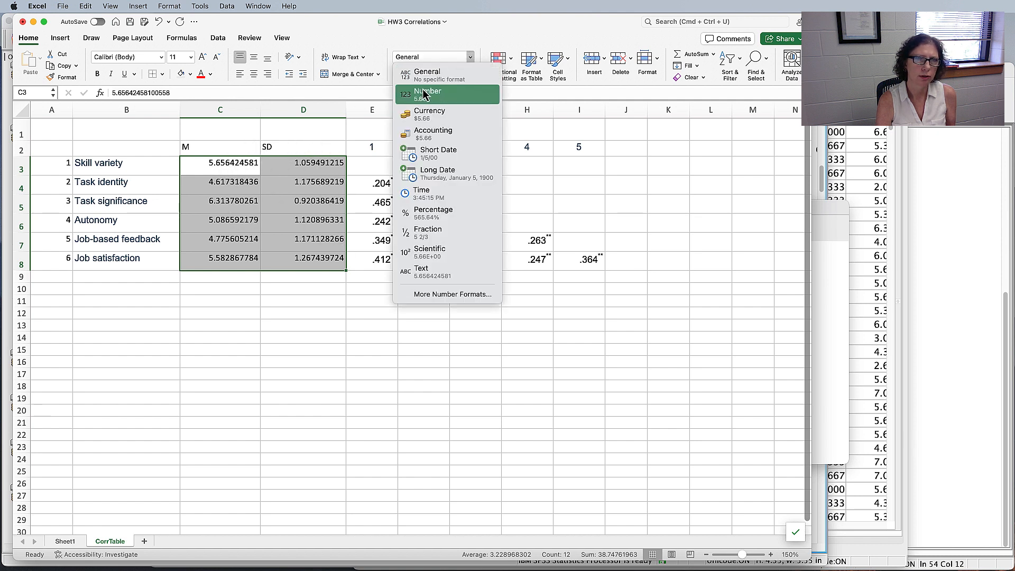
left_click(421, 98)
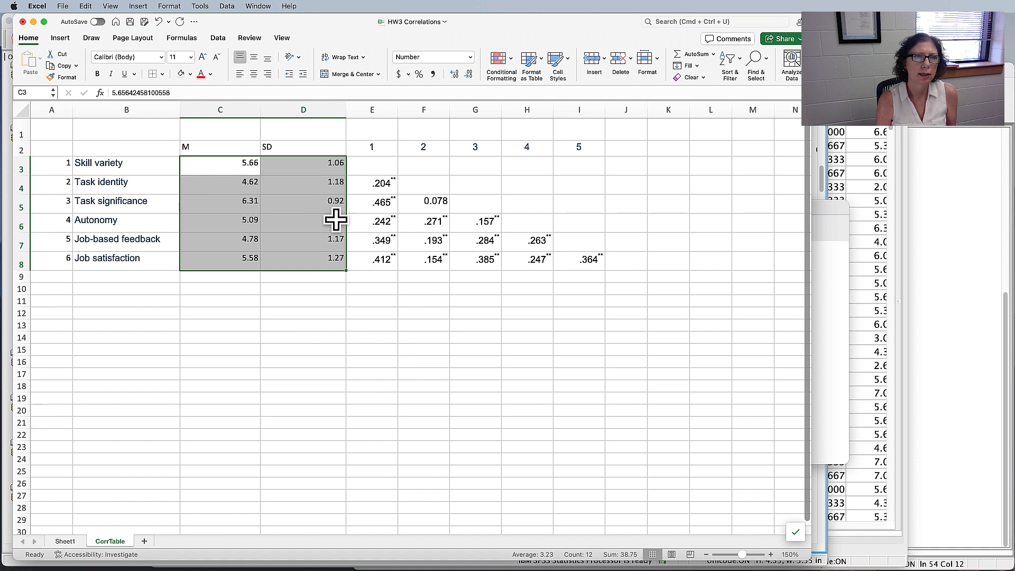
left_click(332, 200)
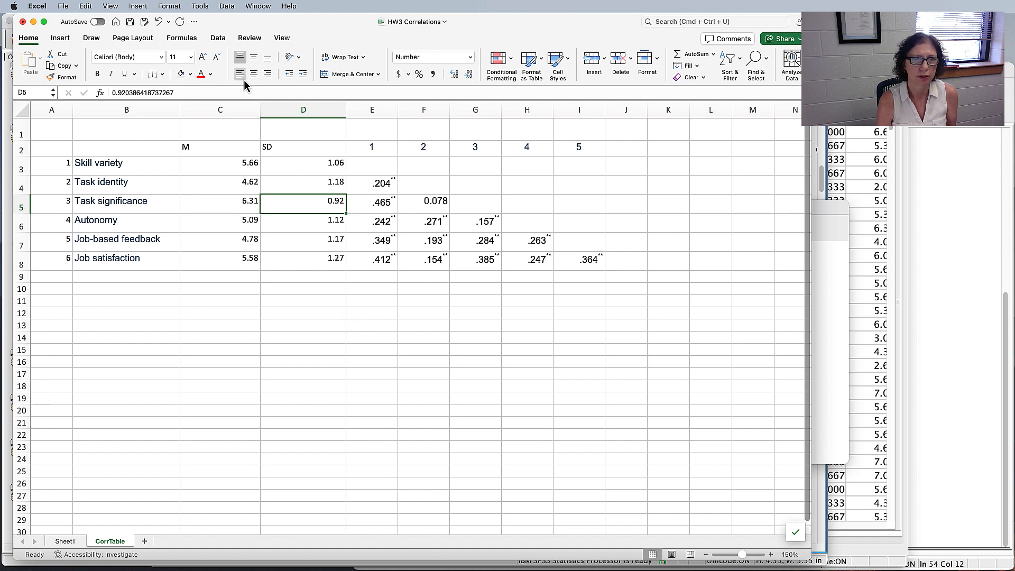
Narrow columns C and D together to fit the two-decimal M and SD values
left_click_drag(245, 109, 322, 101)
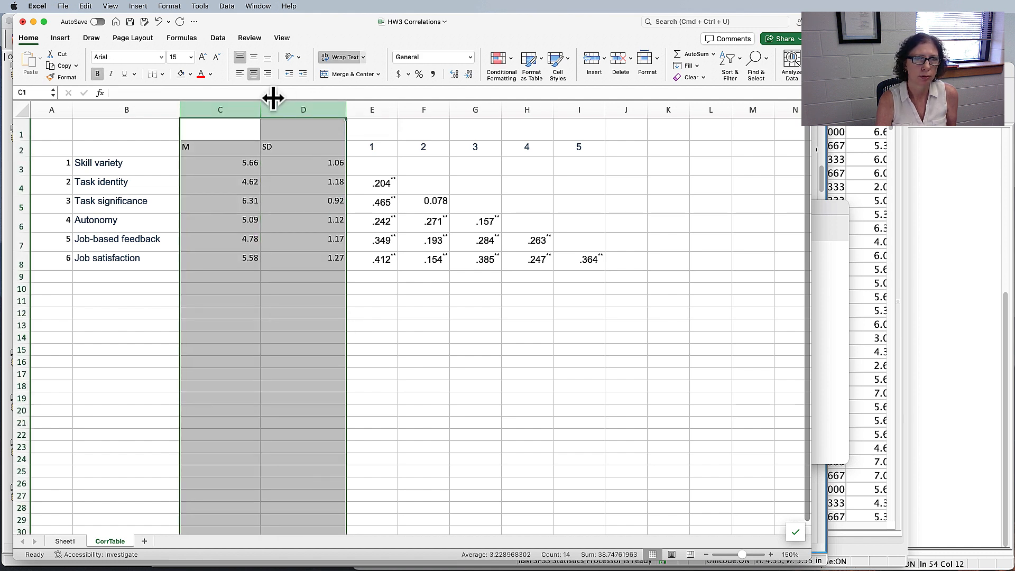
left_click_drag(261, 101, 220, 101)
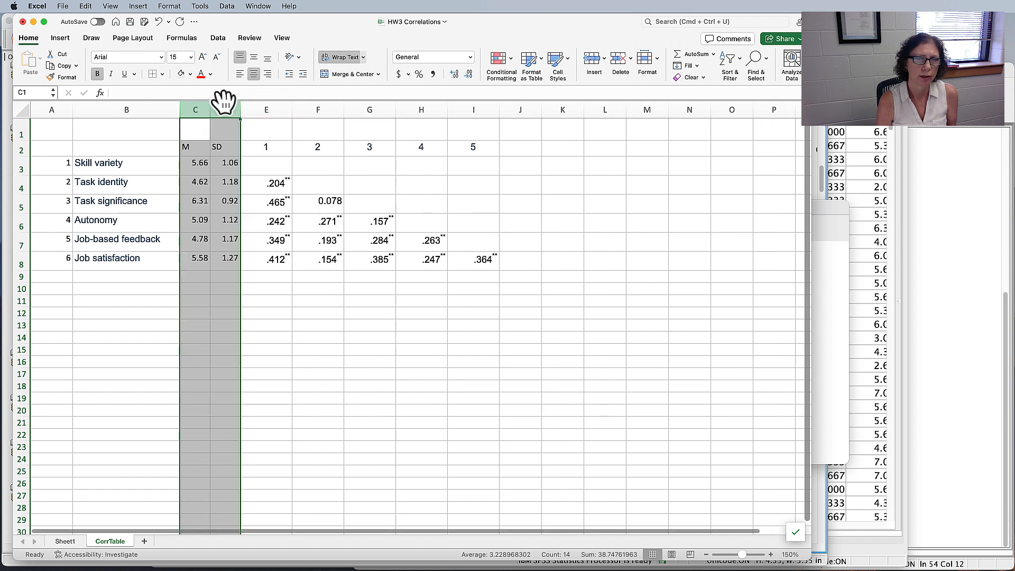
left_click(365, 243)
Replace the correlation in F5 with the text value '.078, without the leading zero or extra decimals
left_click_drag(278, 184, 480, 256)
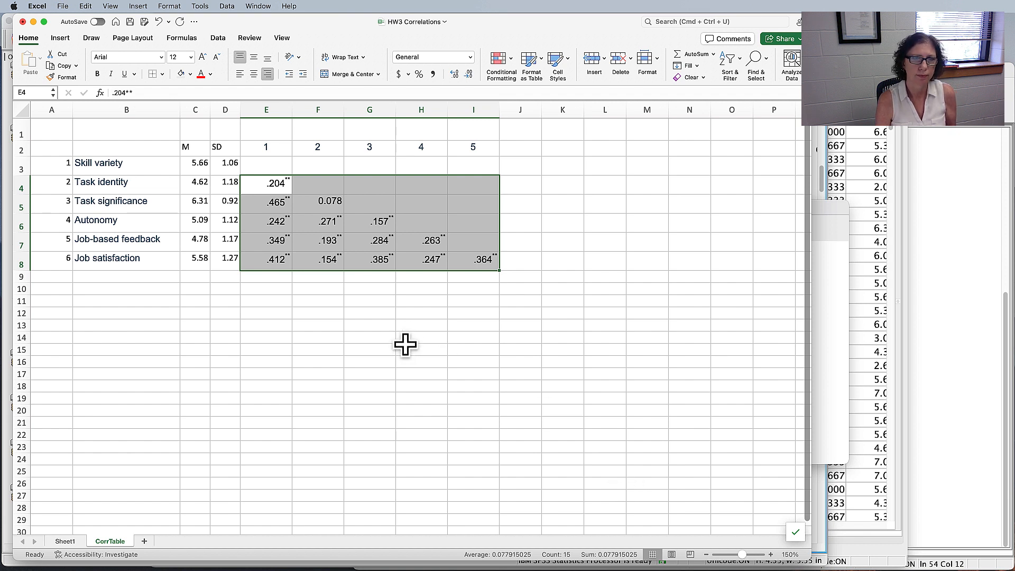
left_click(280, 179)
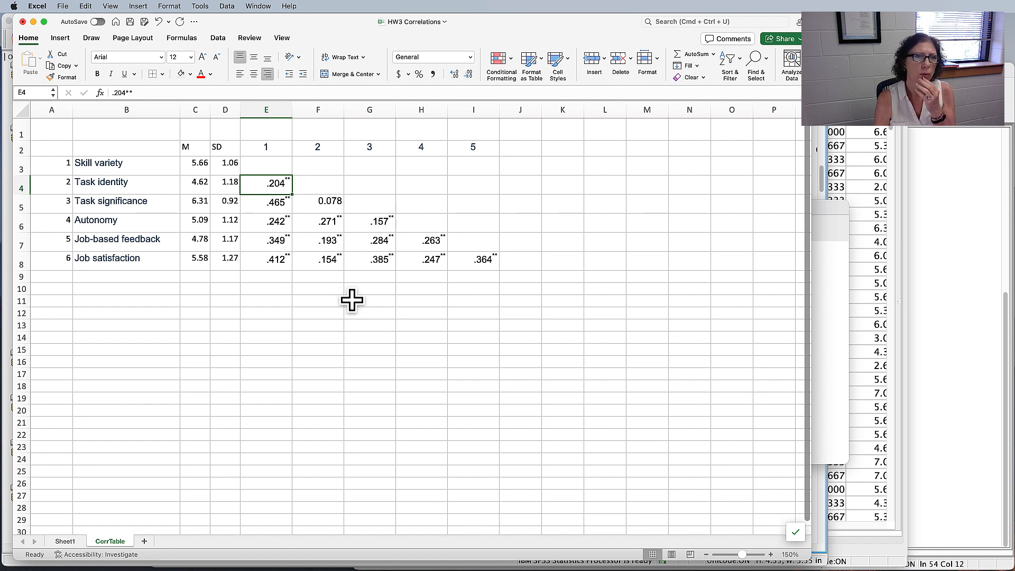
left_click(340, 200)
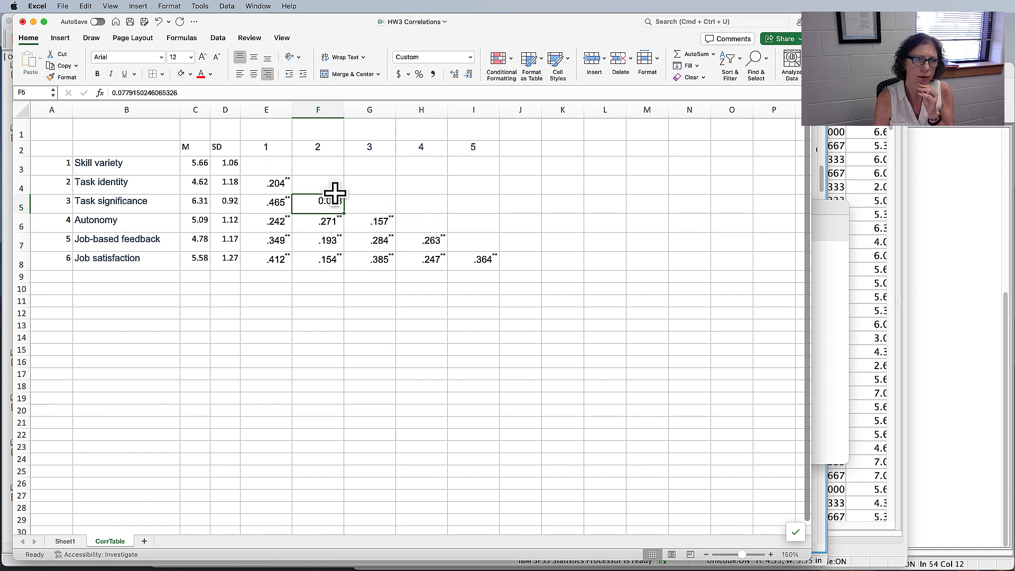
left_click(112, 93)
type("'")
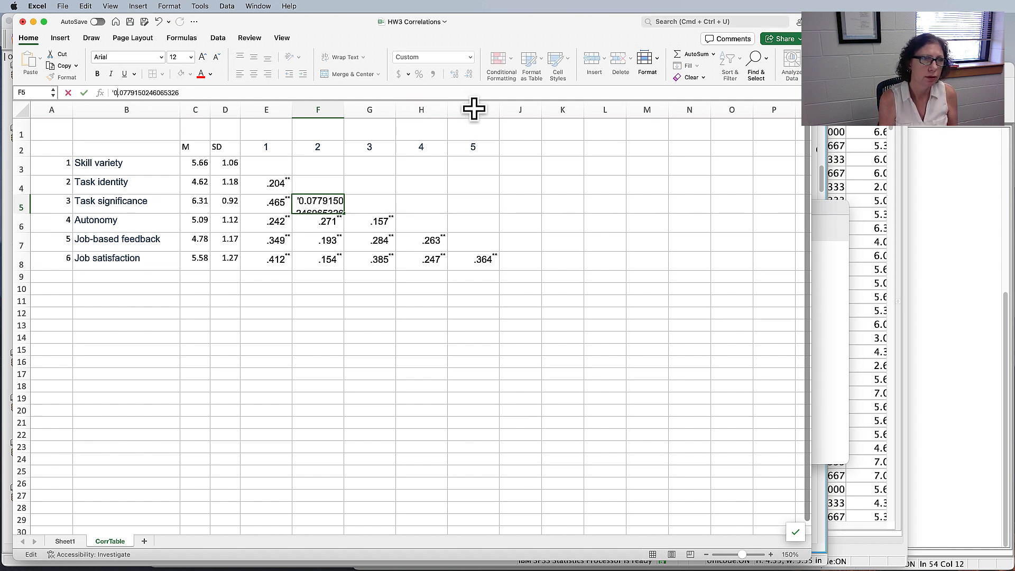
key("BackSpace")
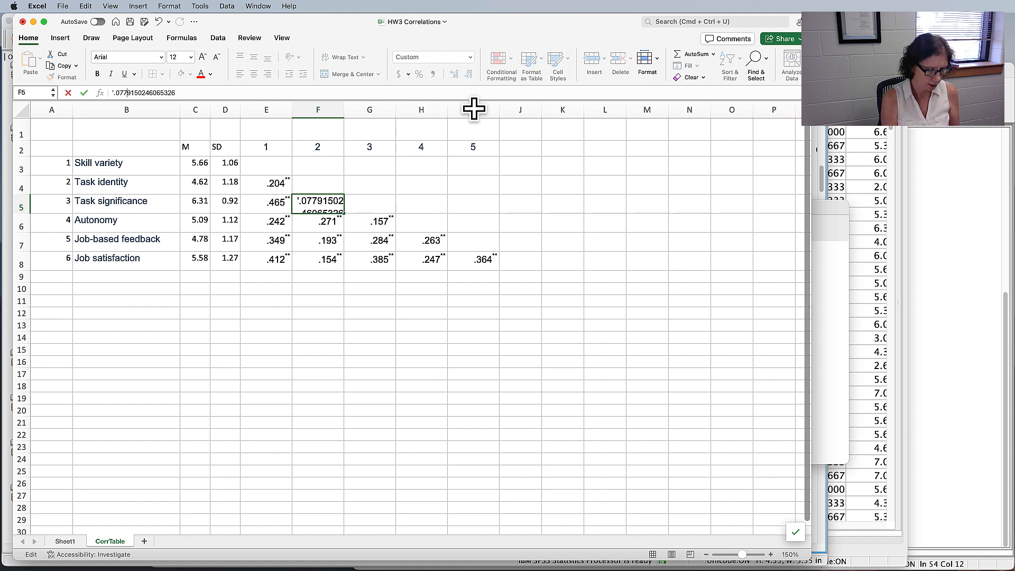
key("BackSpace")
type("8")
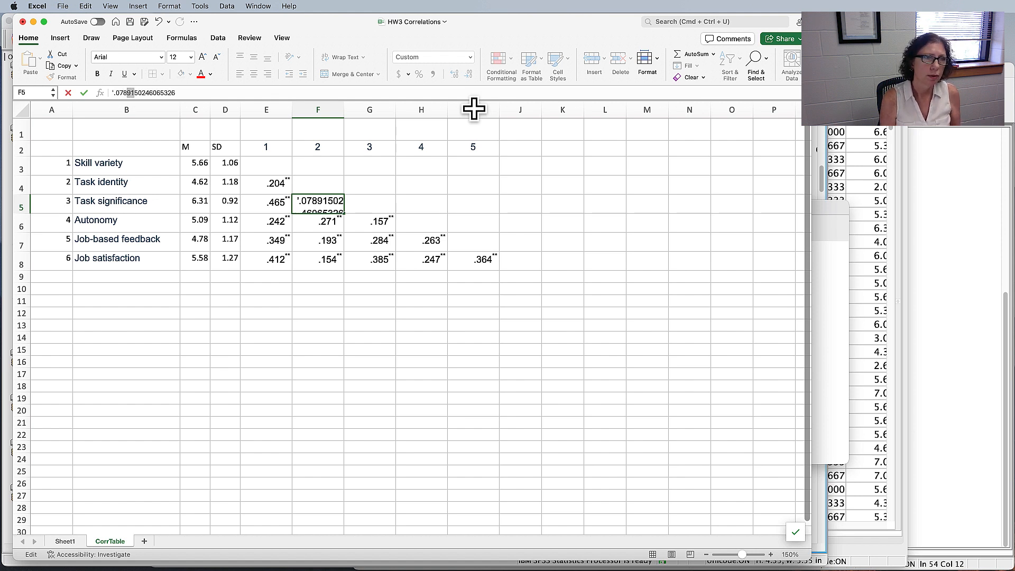
key("shift+Right")
key("shift+Right")
key("shift+Right")
key("shift+Right")
key("shift+Right")
key("shift+Right")
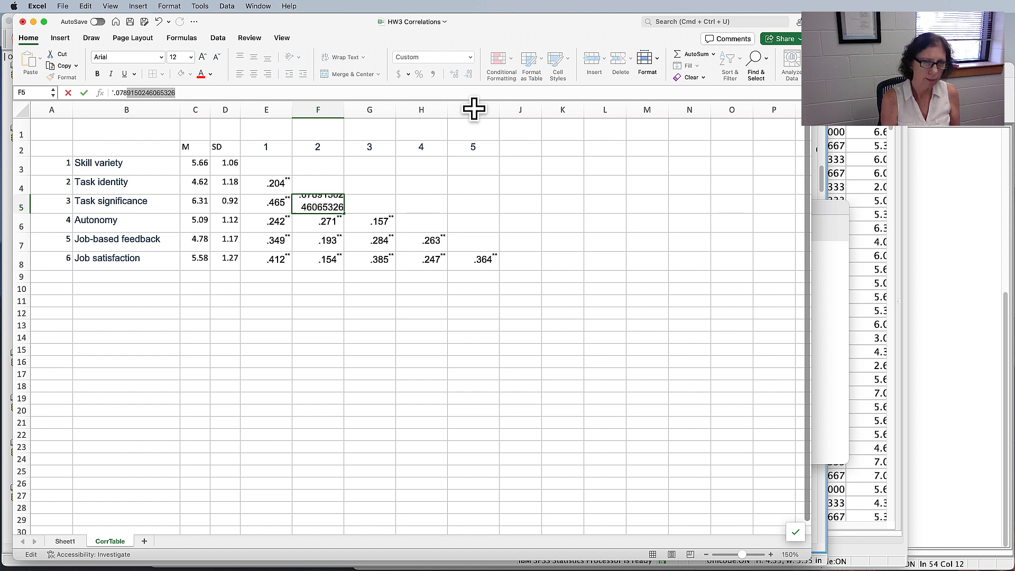
key("BackSpace")
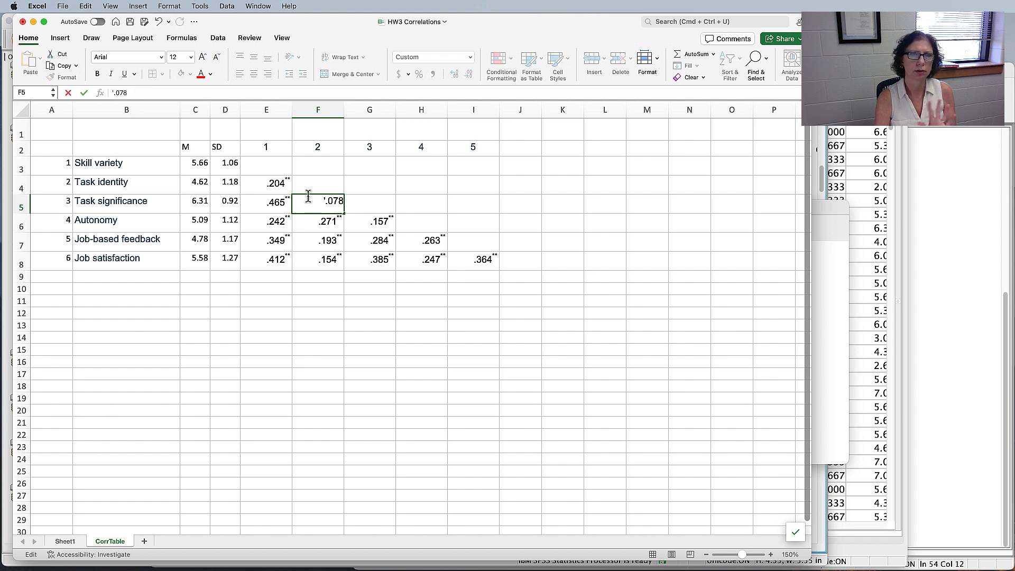
left_click(368, 360)
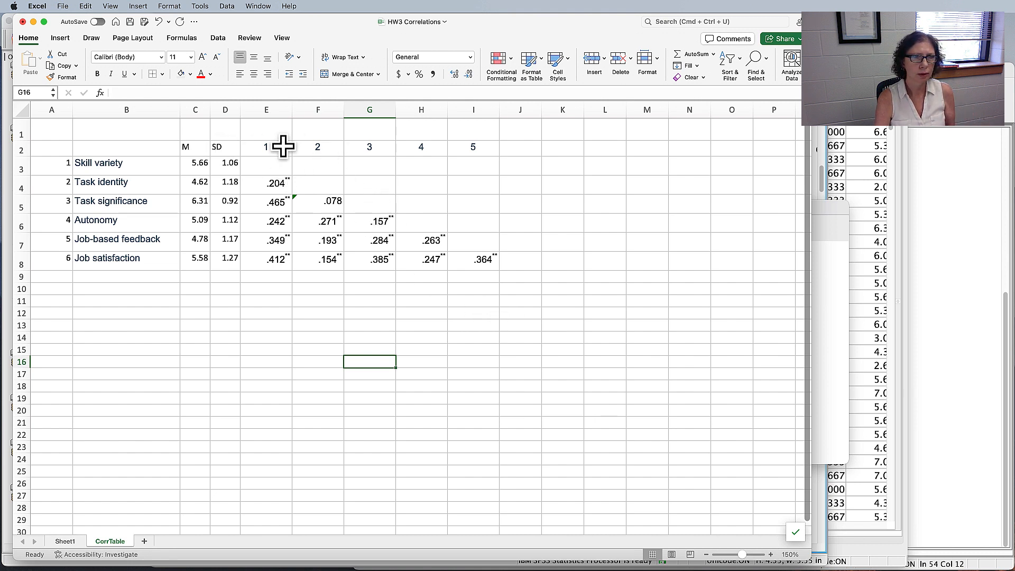
left_click_drag(281, 147, 279, 206)
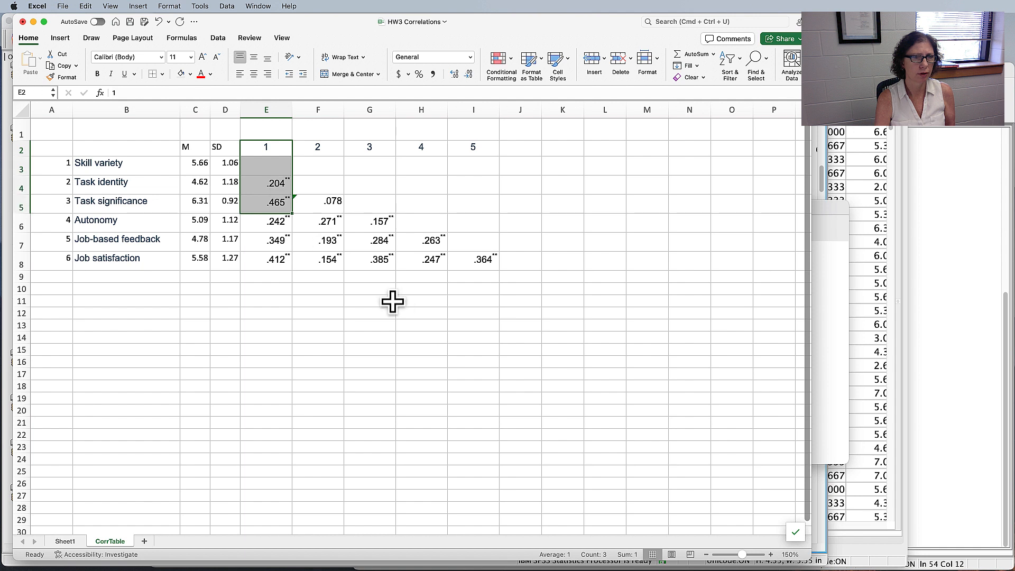
left_click(277, 222)
left_click(201, 163)
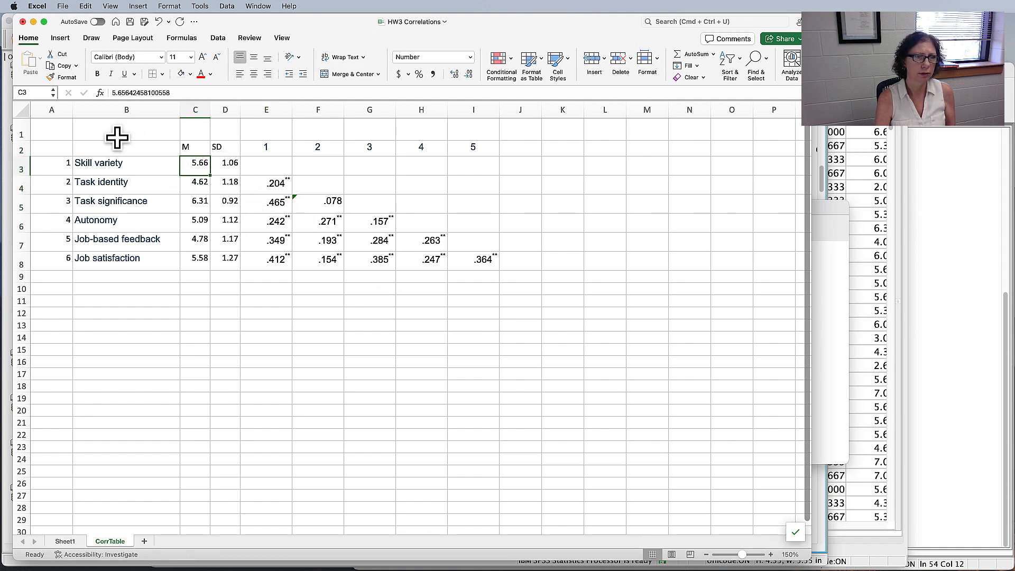
left_click_drag(112, 148, 337, 144)
Select the whole table A1:I8 and set its font to Calibri, size 11
left_click_drag(61, 130, 489, 250)
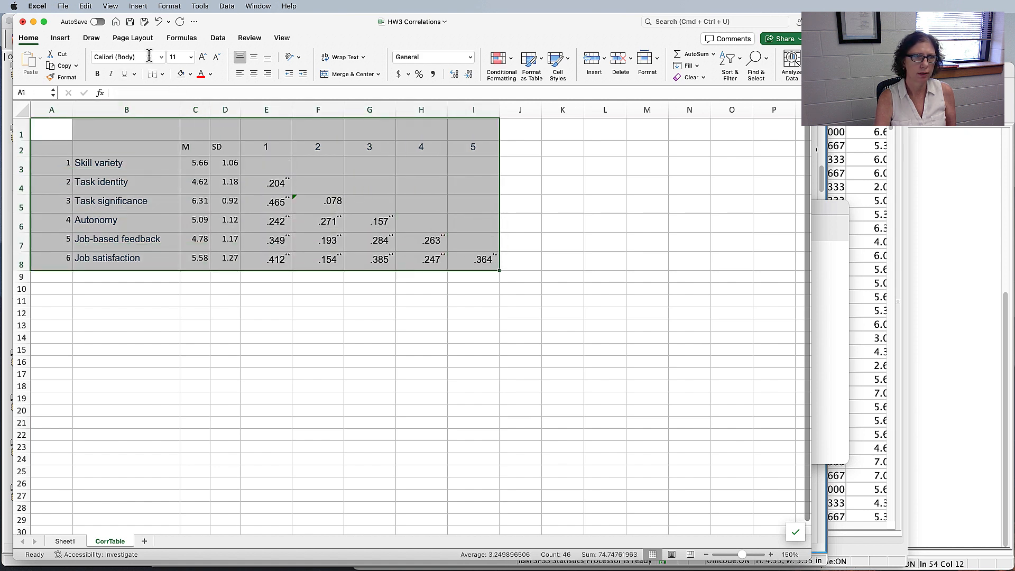
left_click(190, 58)
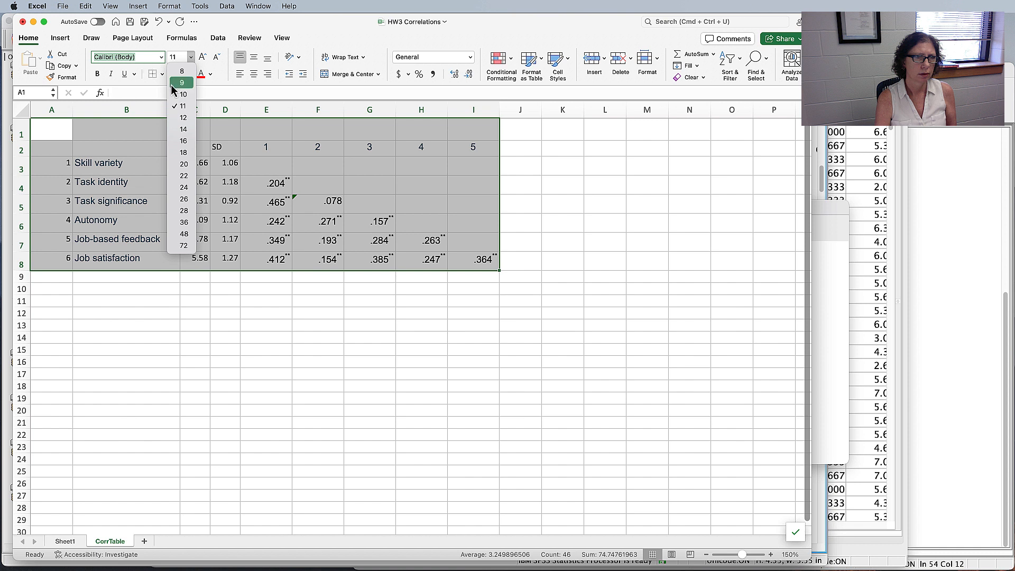
left_click(180, 107)
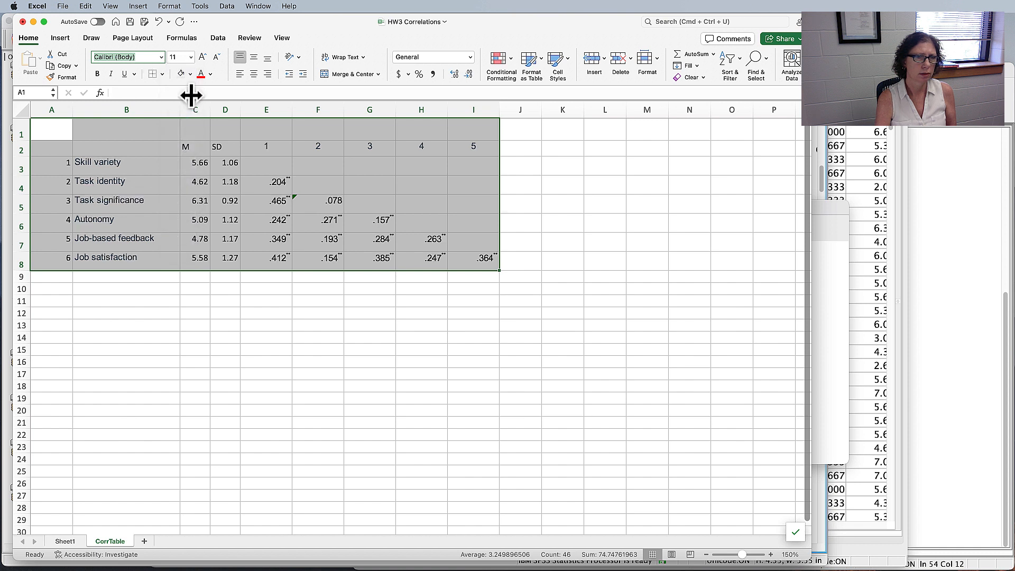
left_click(161, 57)
left_click(131, 125)
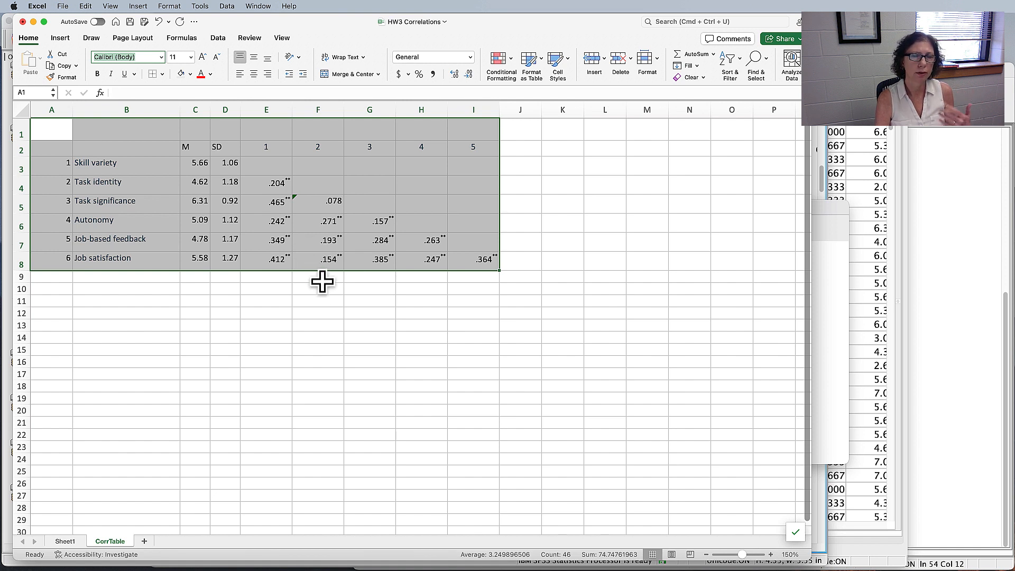
Set the font of the whole table A1:I8 to Times New Roman, size 12
left_click(161, 58)
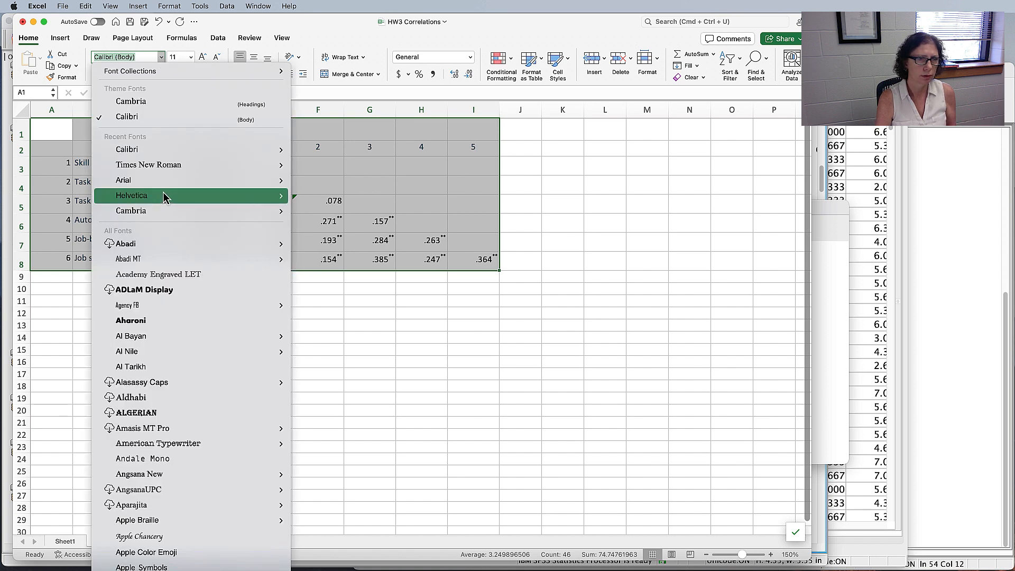
mouse_move(162, 165)
left_click(341, 166)
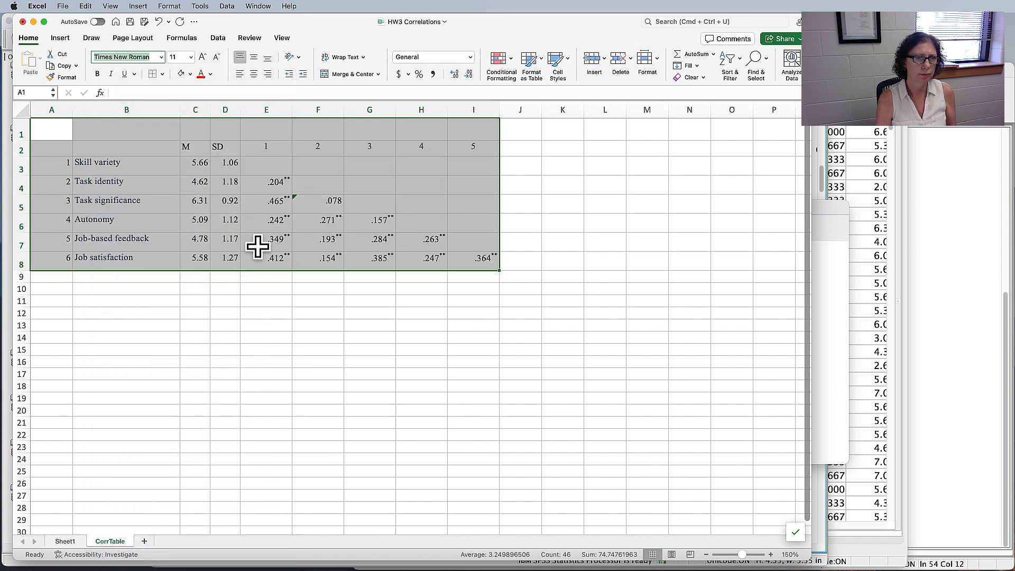
left_click(192, 62)
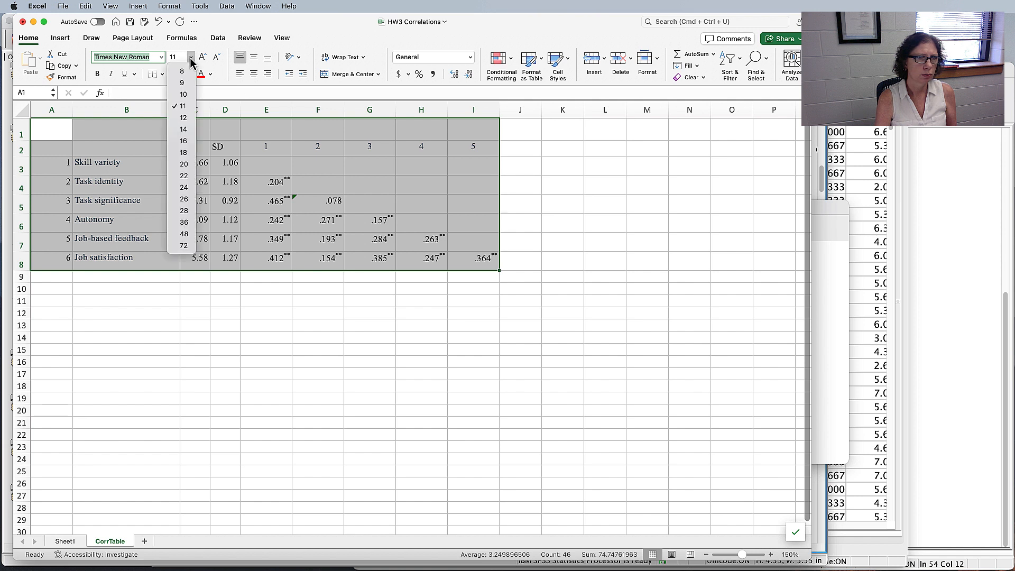
left_click(180, 120)
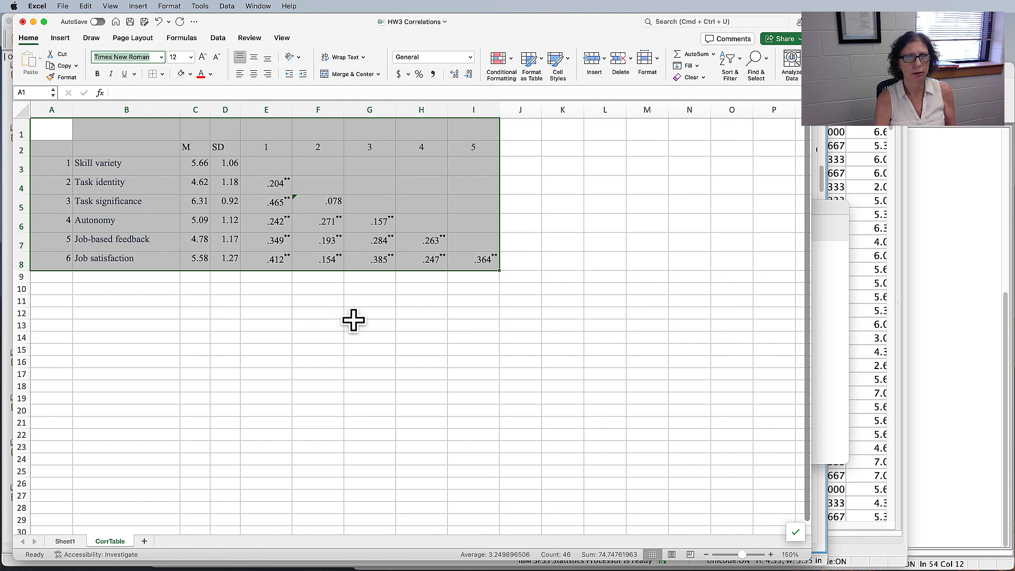
Narrow the correlation columns E through I together to a uniform width that fits their values
left_click(328, 221)
left_click_drag(285, 109, 446, 97)
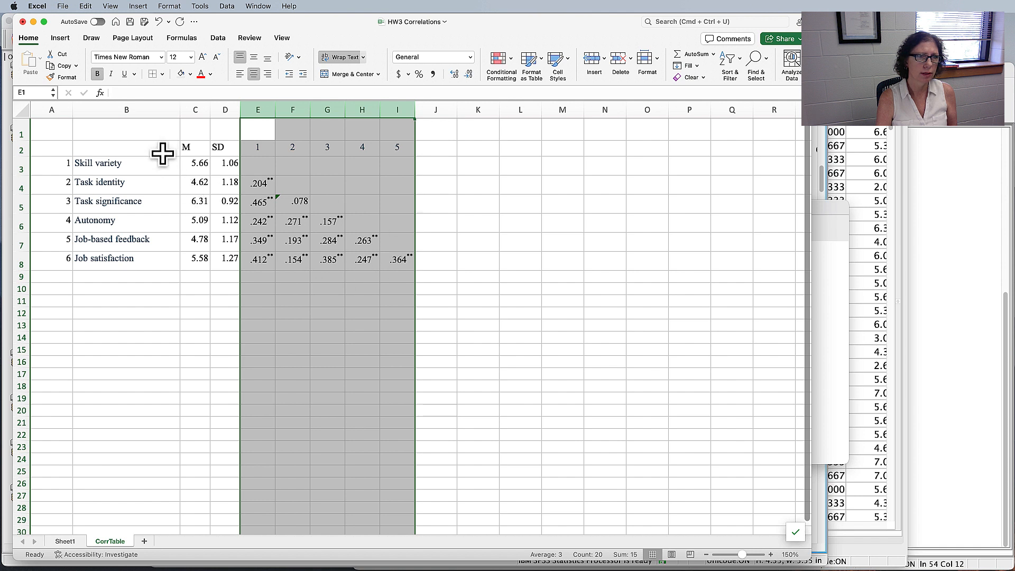
left_click(404, 362)
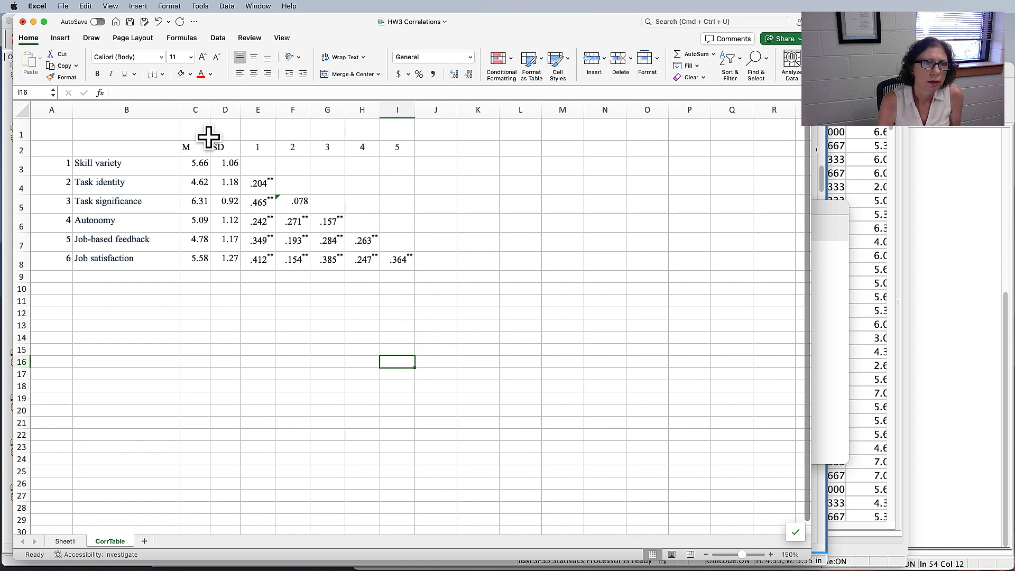
Center the column headings in C2:I2 and italicize the M and SD headings
left_click(196, 148)
left_click_drag(272, 134, 409, 134)
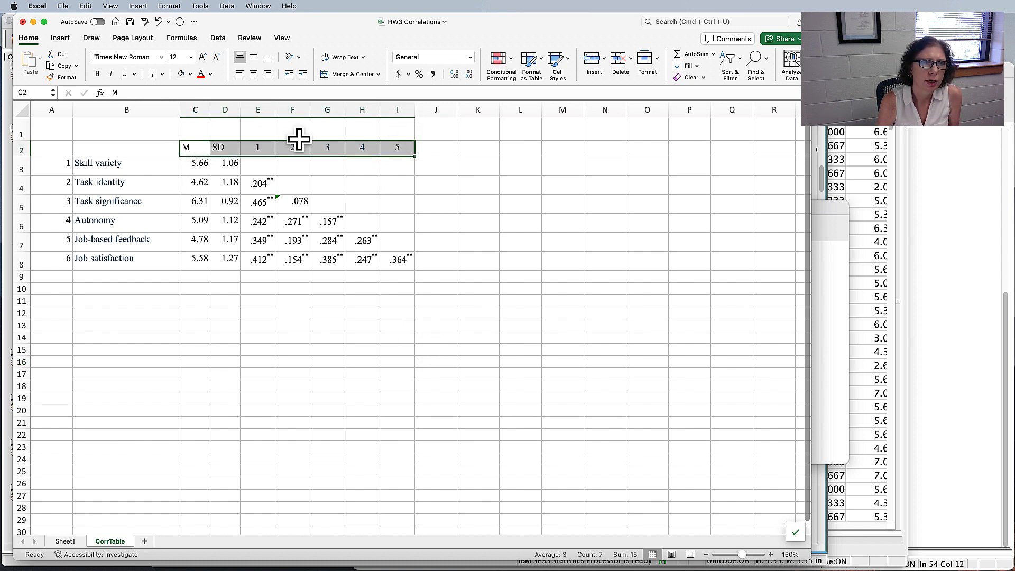
left_click(253, 74)
left_click(203, 146)
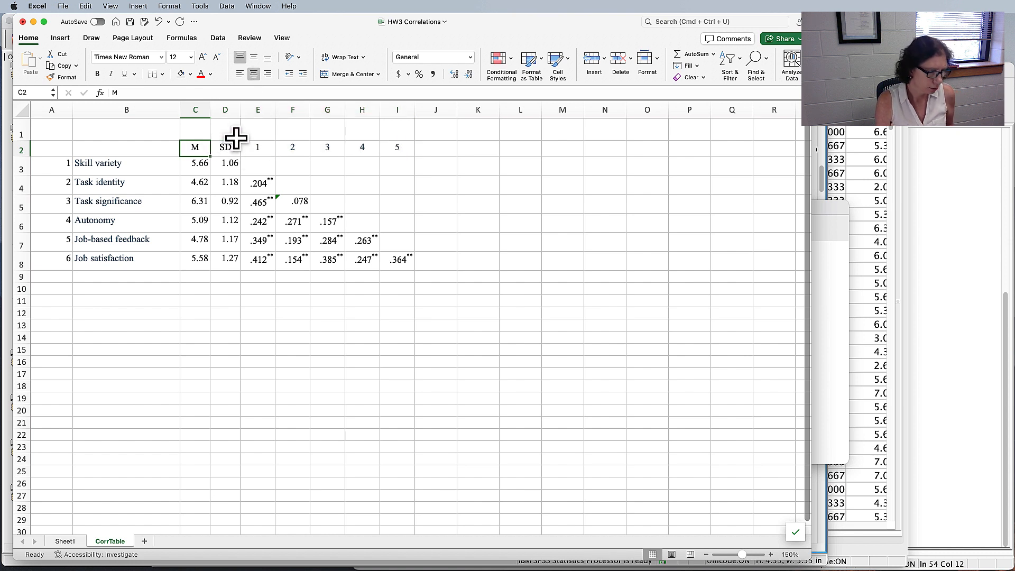
left_click(236, 142, "shift")
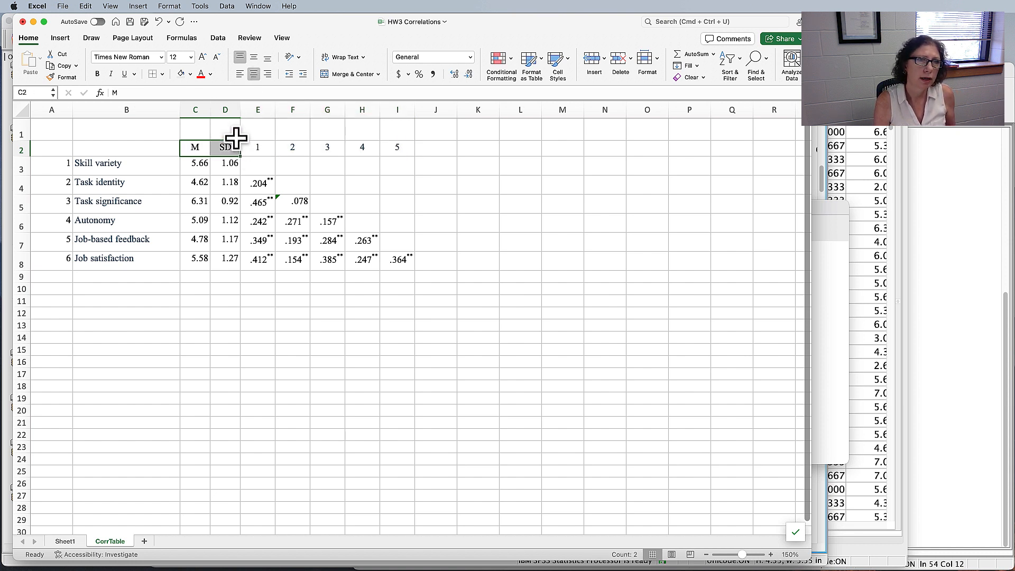
left_click(111, 74)
left_click(293, 288)
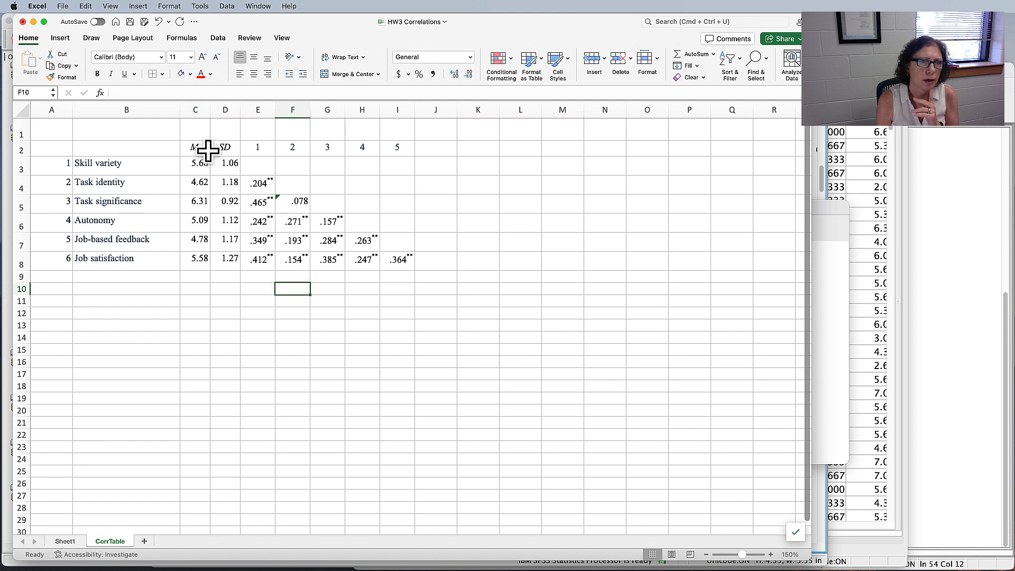
Left-align the means, standard deviations and correlations in C3:I8
left_click_drag(200, 163, 425, 260)
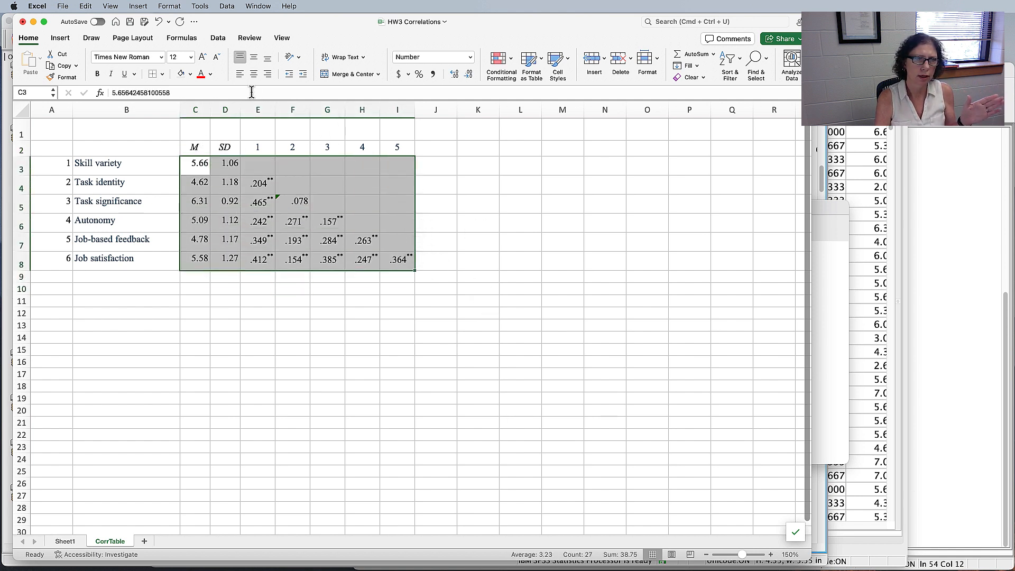
left_click(240, 75)
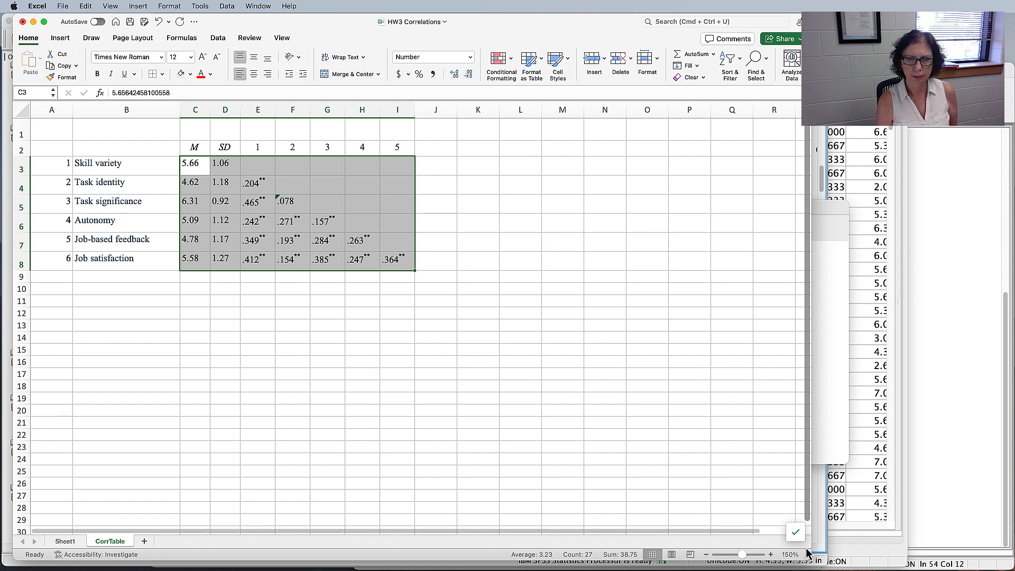
left_click(770, 556)
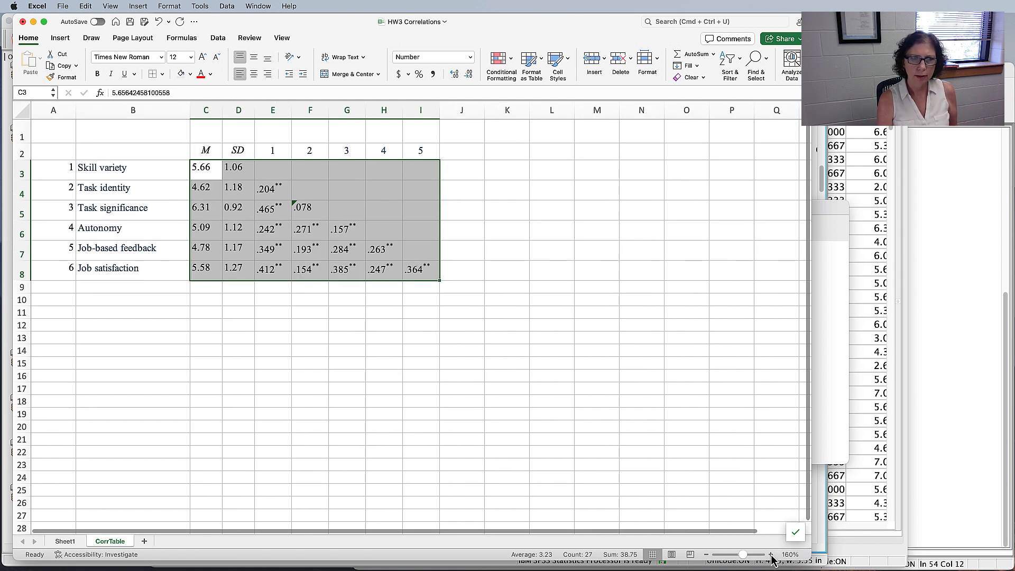
Enter the table title "Means, Standard Deviations, and Correlations Between Study Variables" in cell A1
left_click(771, 557)
left_click(770, 556)
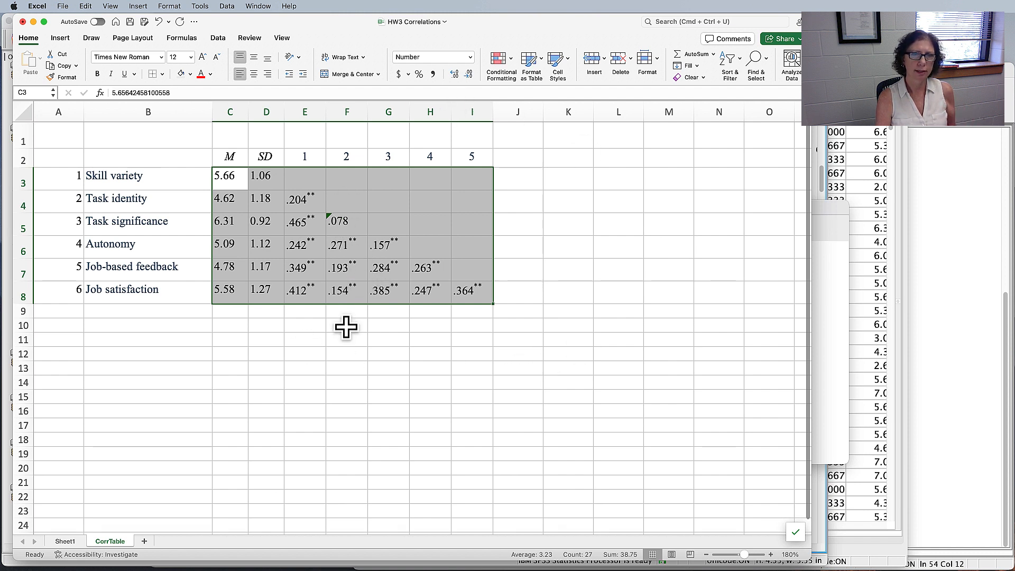
left_click_drag(238, 175, 482, 275)
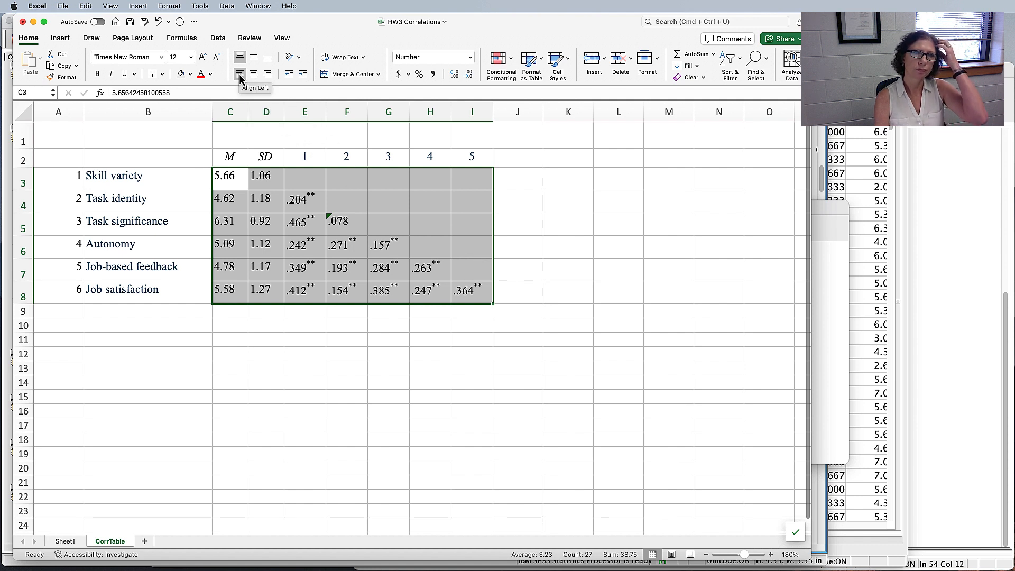
left_click(325, 436)
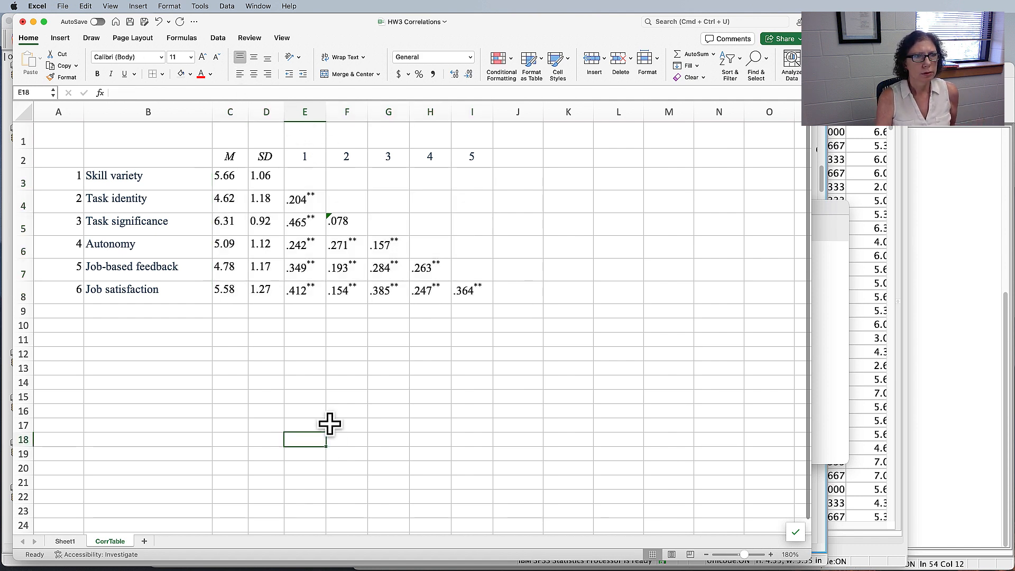
left_click(82, 126)
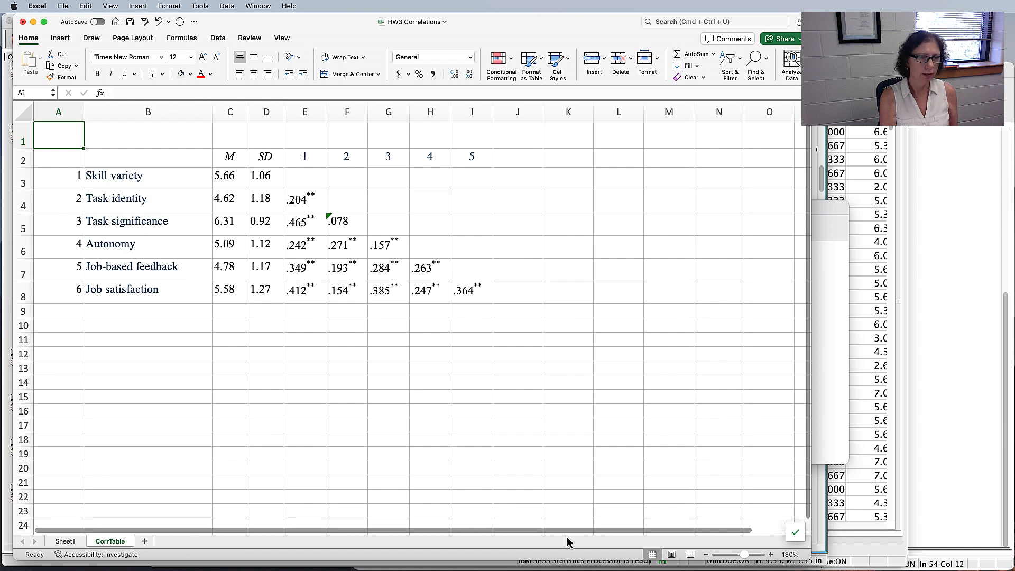
type("Co")
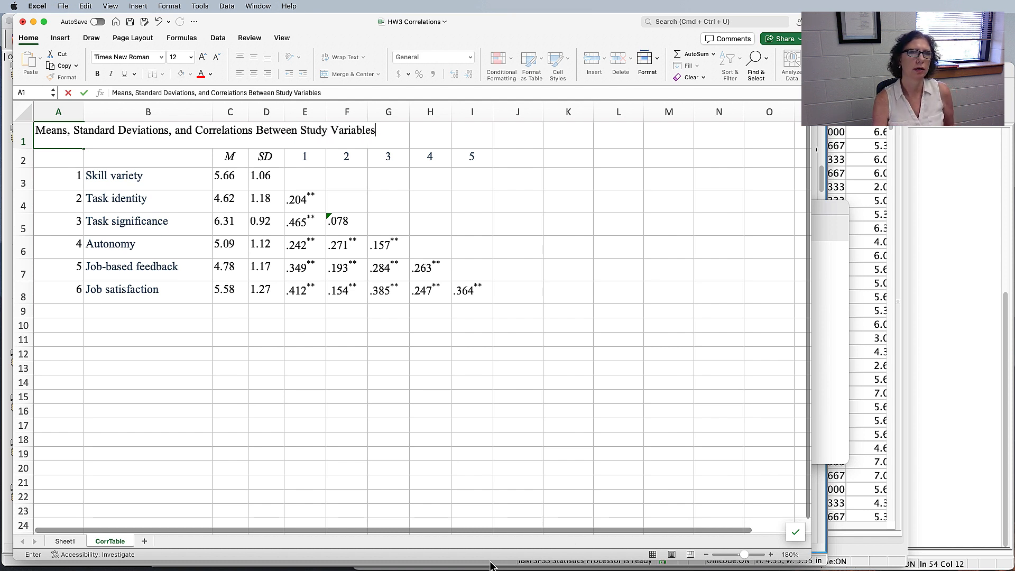
left_click(310, 369)
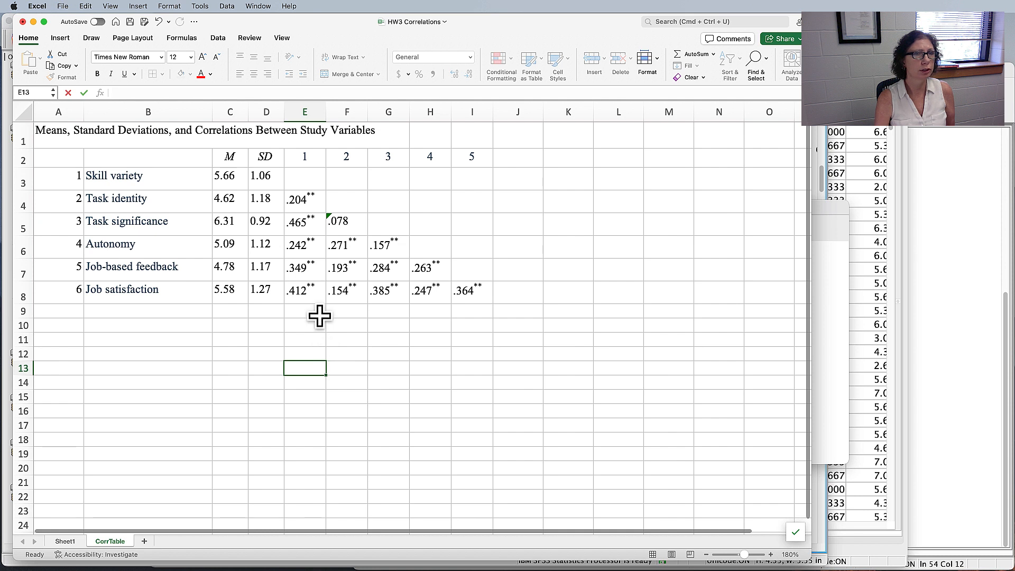
Reduce the row heights across the whole sheet so that the rows fit their text
left_click(69, 134)
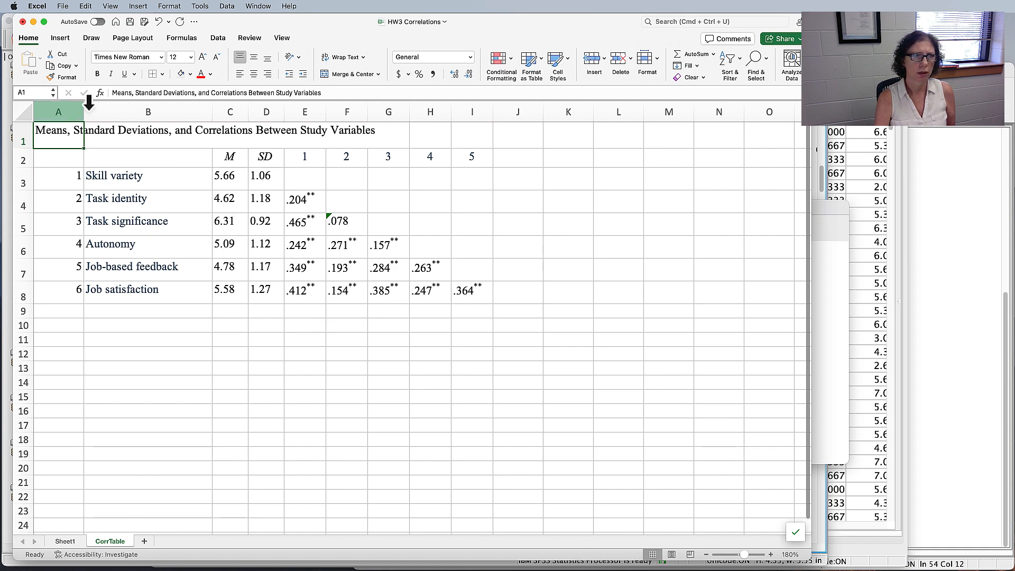
left_click(24, 110)
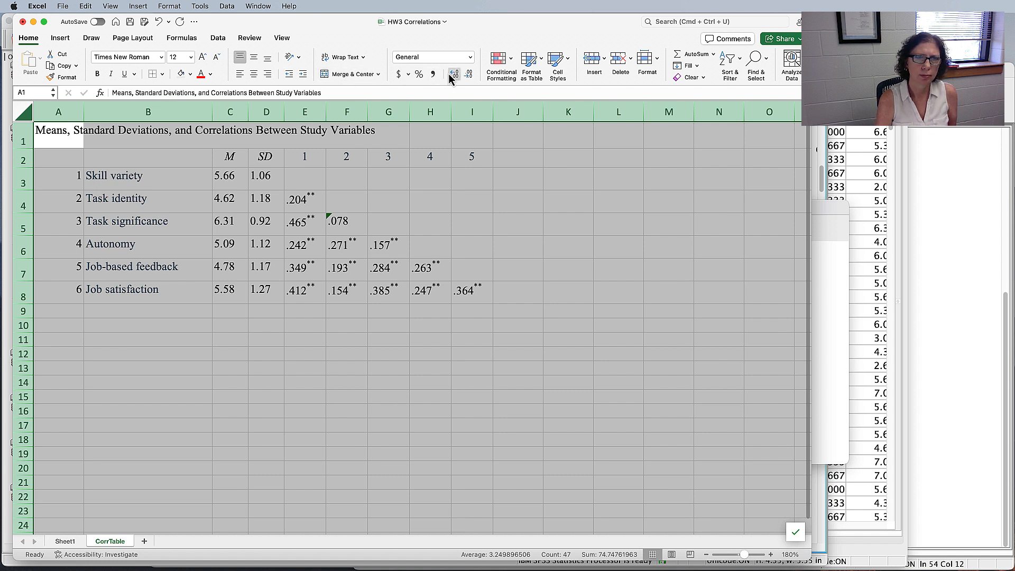
left_click_drag(26, 148, 36, 136)
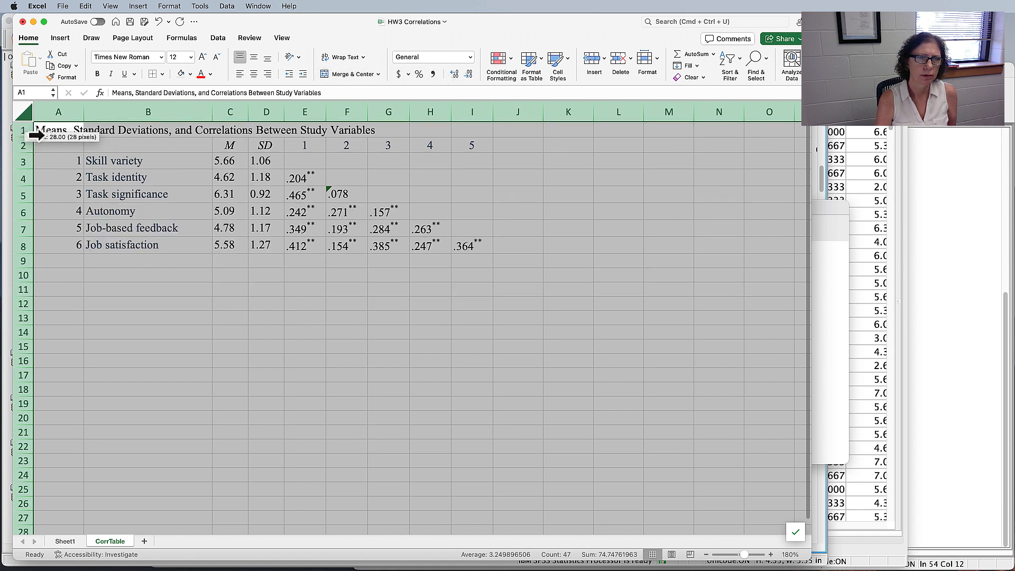
left_click(201, 274)
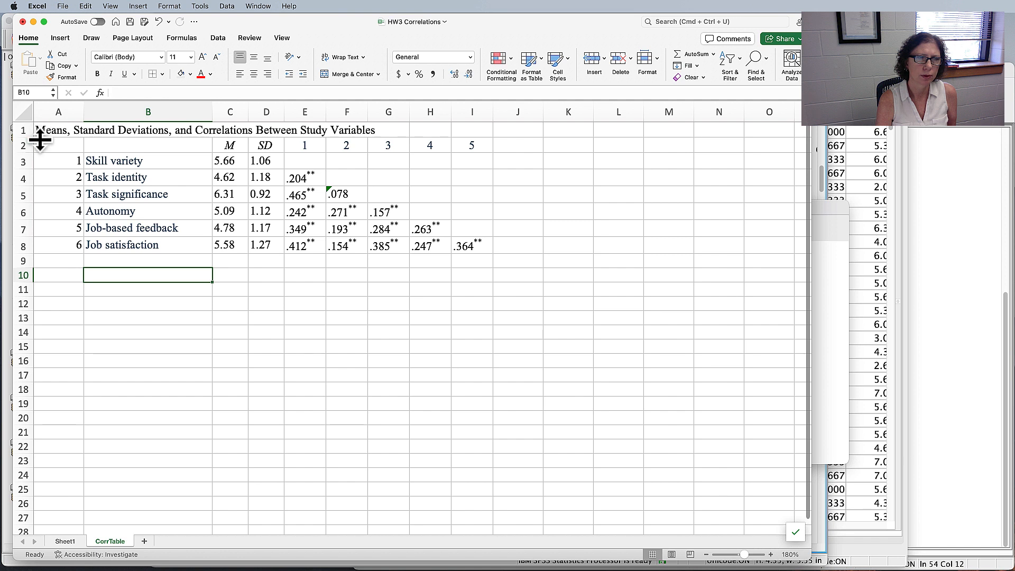
mouse_move(40, 139)
left_mouse_down()
mouse_move(39, 164)
mouse_move(38, 148)
left_mouse_up()
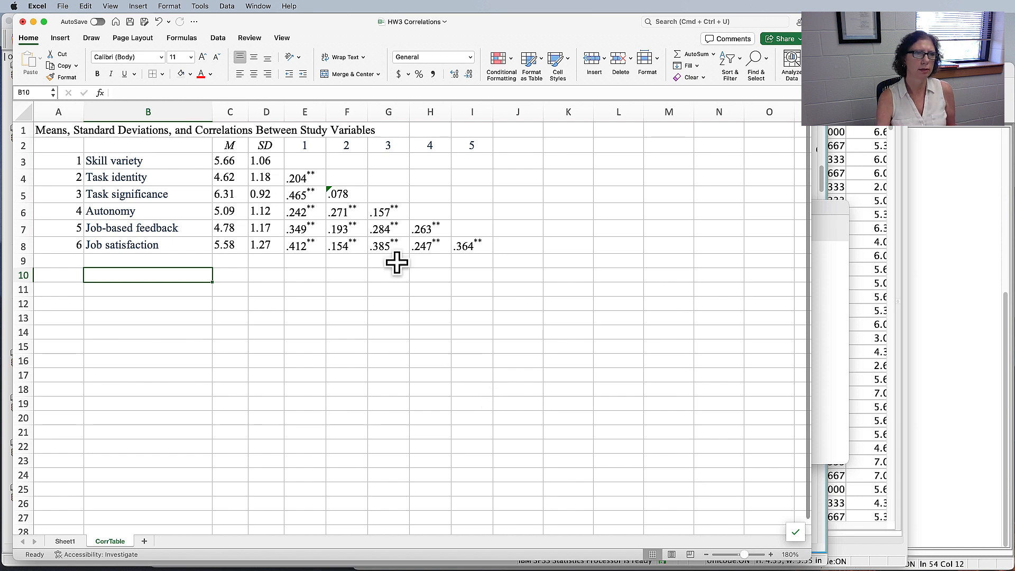
Narrow column A to fit the variable numbers and center the numbers in A3:A8
left_click(61, 100)
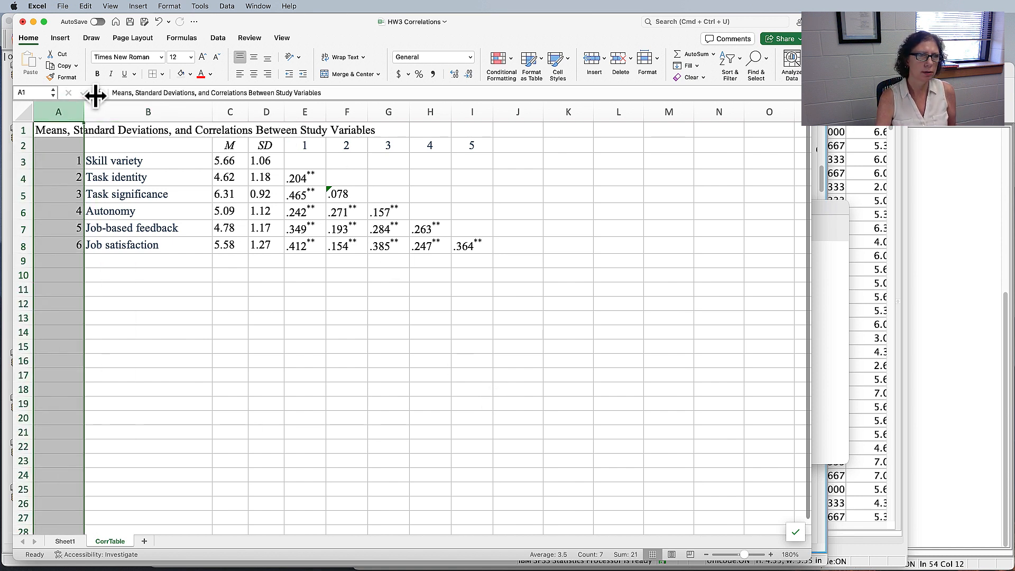
left_click_drag(93, 98, 59, 99)
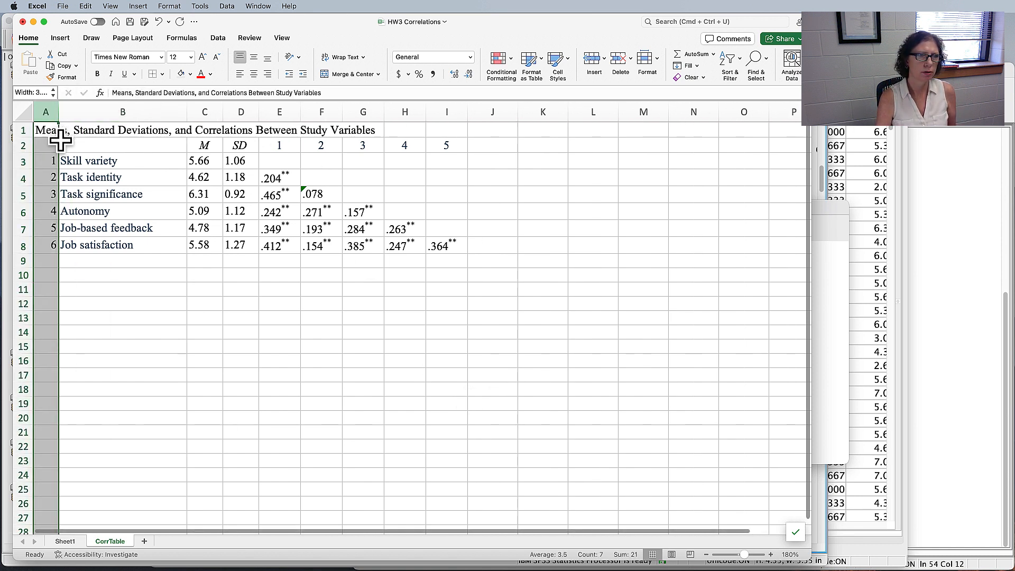
left_click_drag(53, 160, 50, 246)
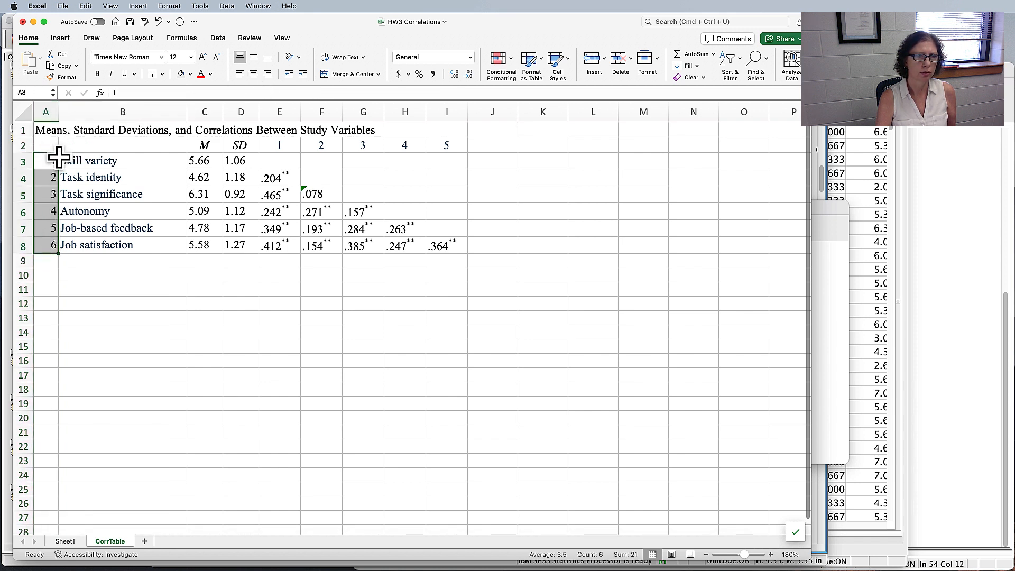
left_click(252, 75)
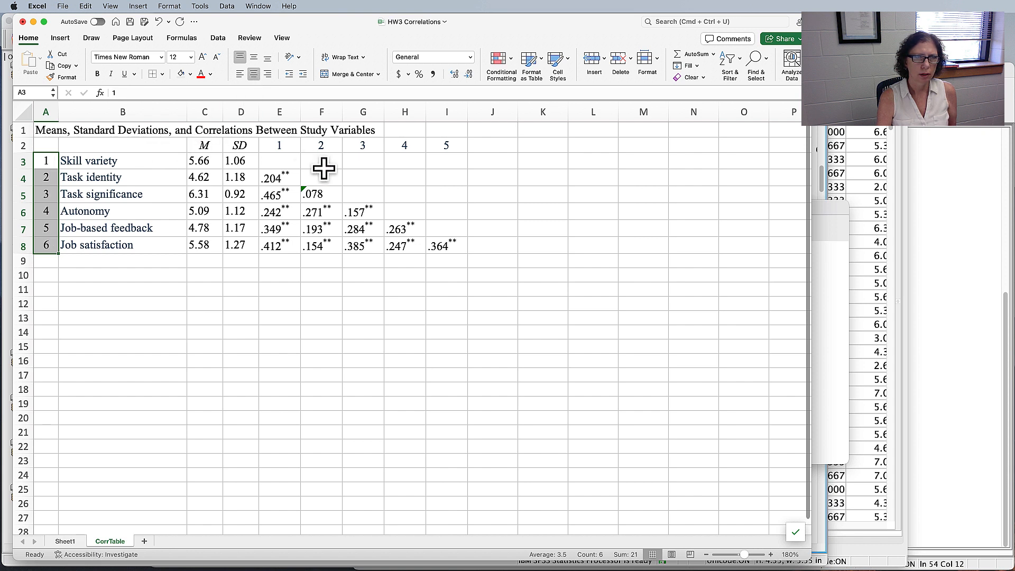
left_click(147, 227)
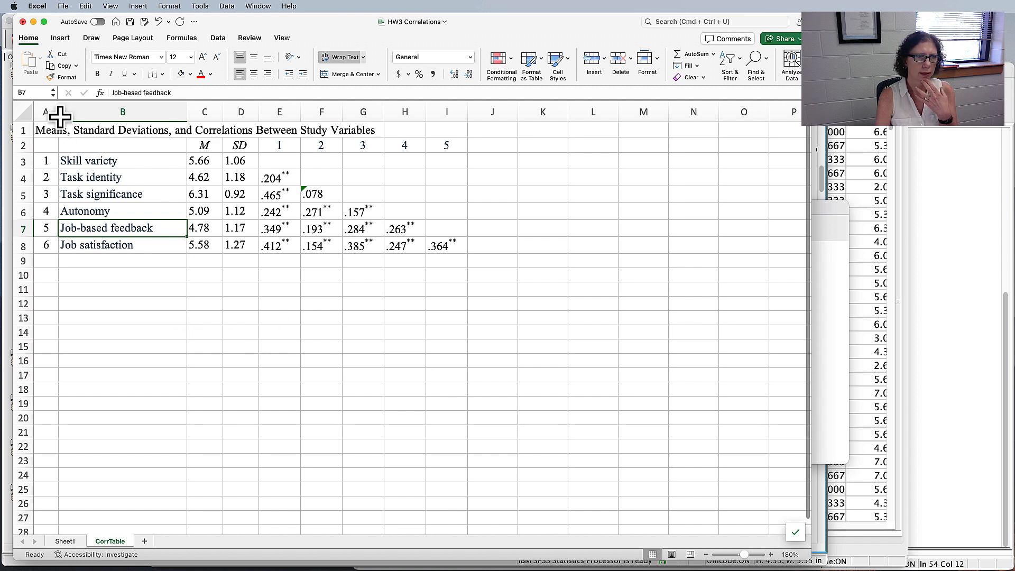
Italicize the table title in cell A1
left_click_drag(50, 128, 453, 249)
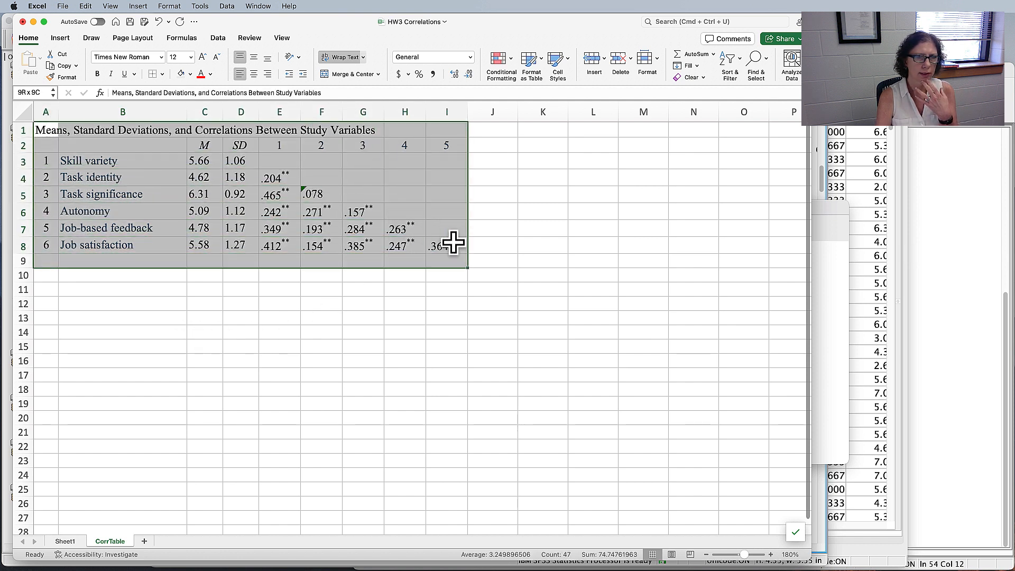
left_click(59, 124)
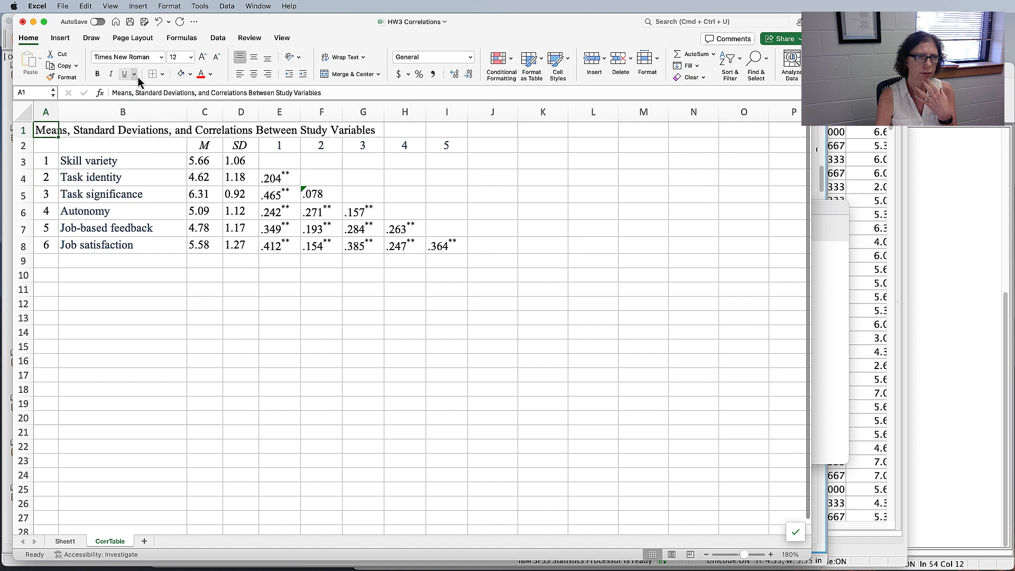
left_click(111, 74)
left_click(246, 260)
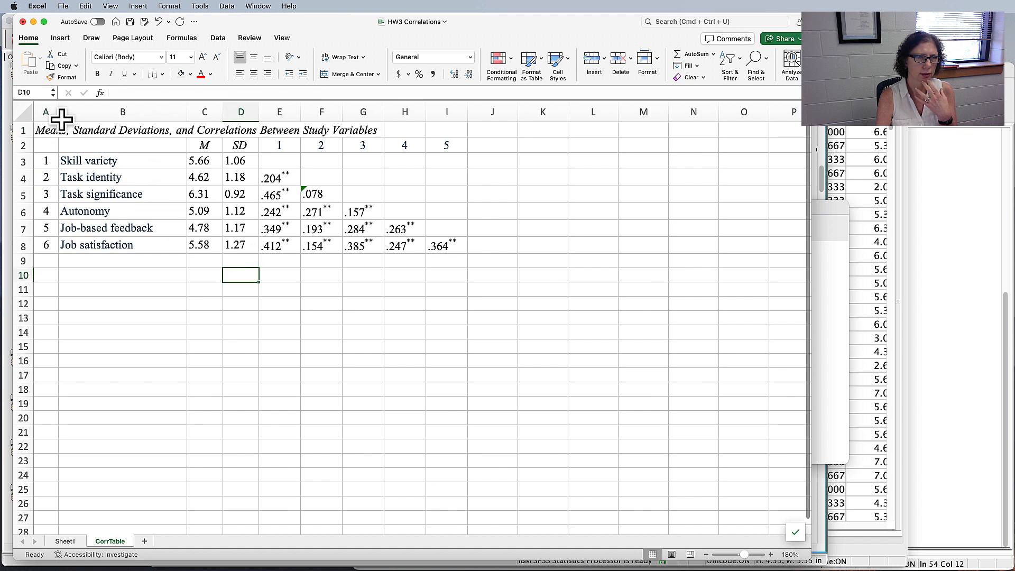
Copy the table A1:I8, switch to the Word document HW3 KEY, enlarge its window and paste the table below "Descriptives: Correlation Table"
left_click_drag(53, 127, 455, 233)
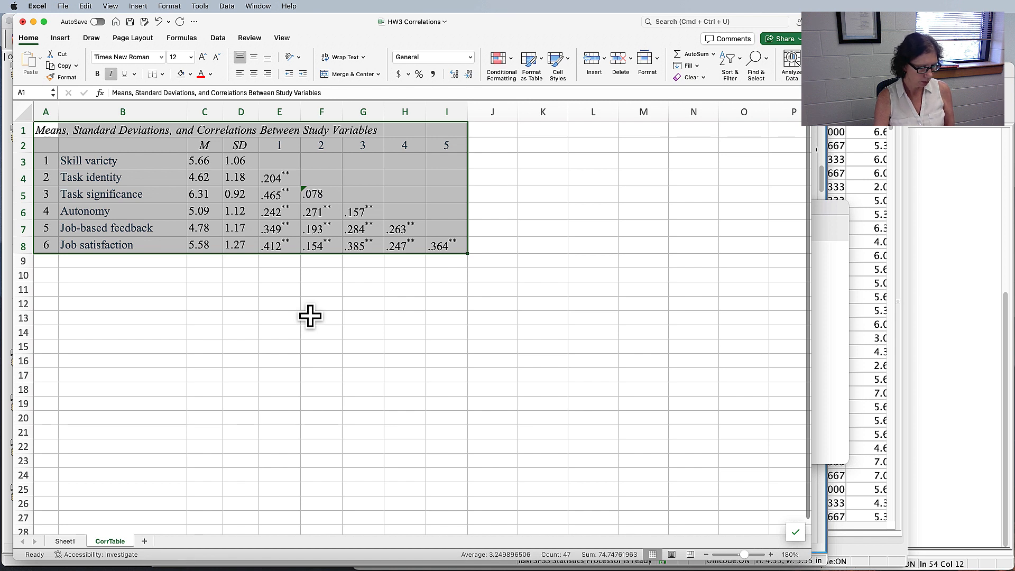
key("cmd+c")
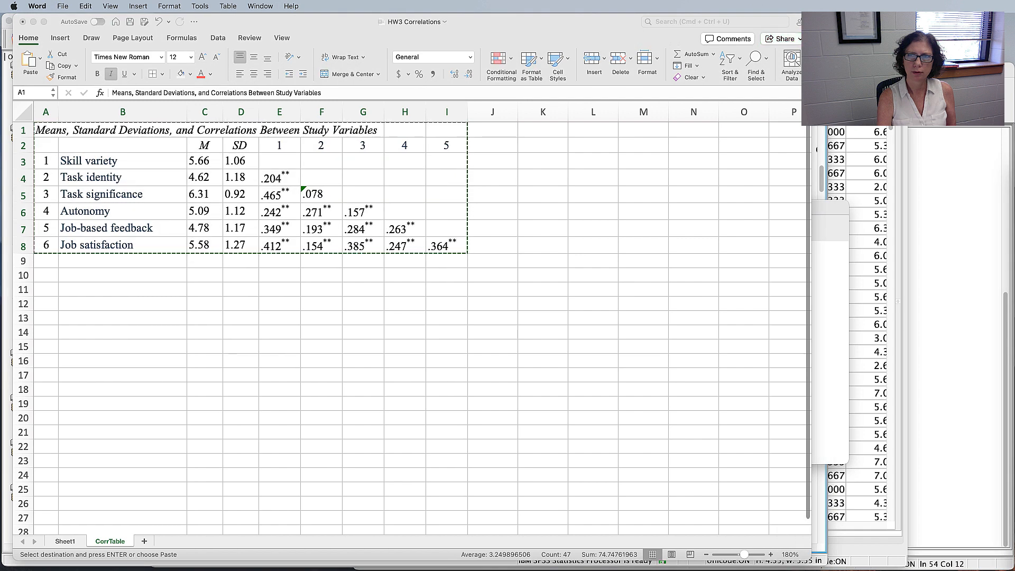
left_click_drag(1014, 175, 137, 29)
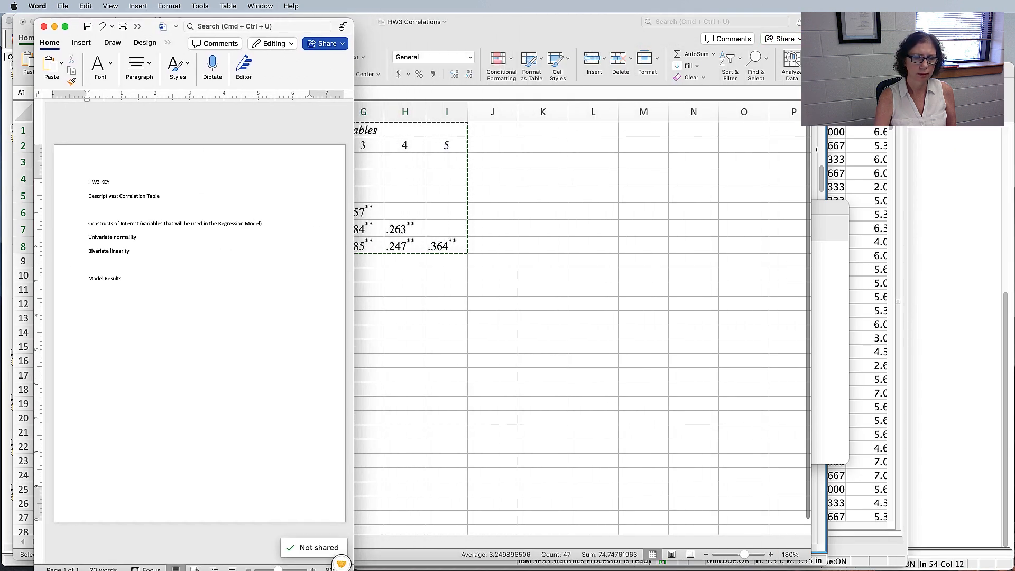
left_click_drag(353, 569, 910, 565)
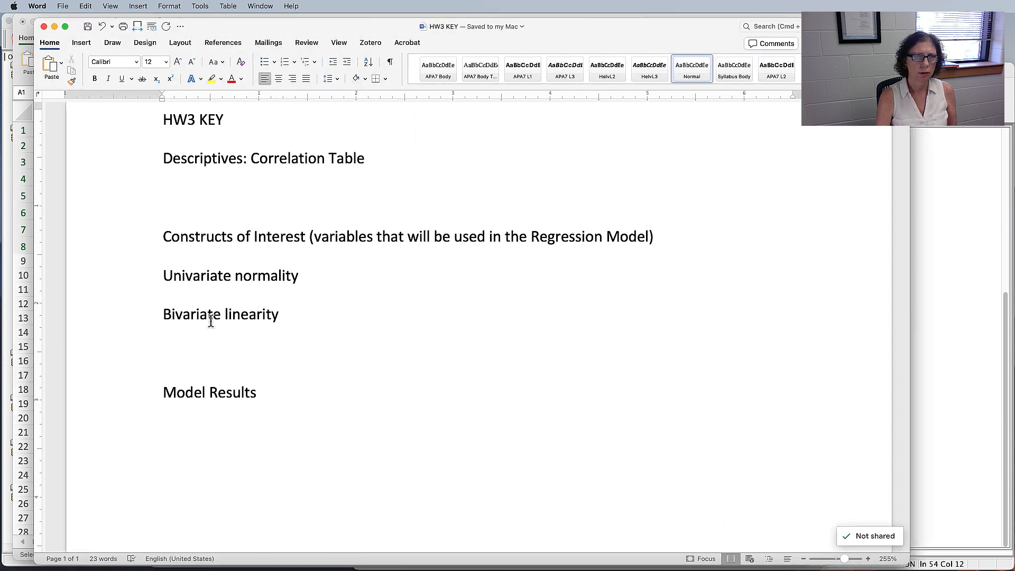
right_click(185, 194)
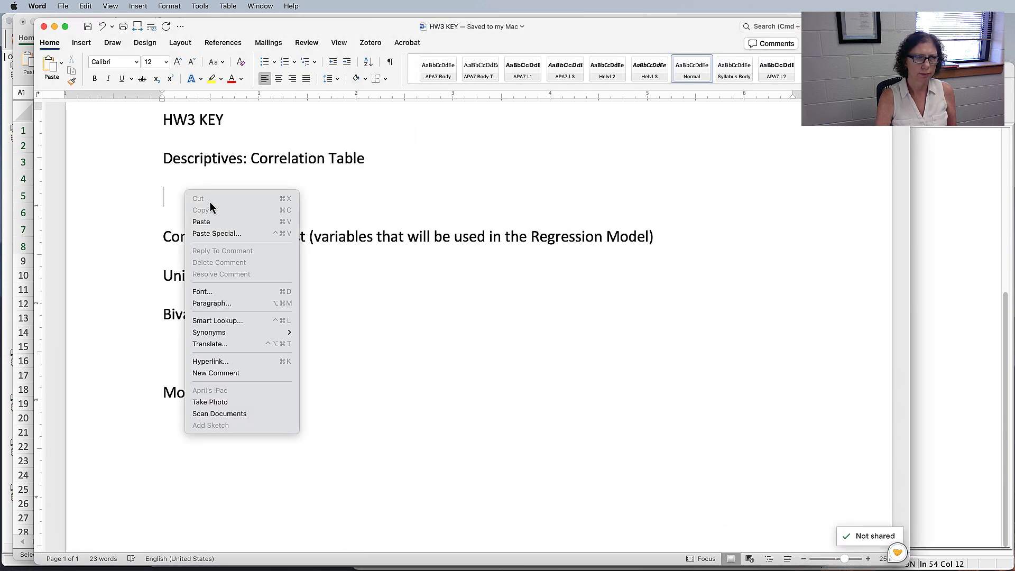
left_click(211, 223)
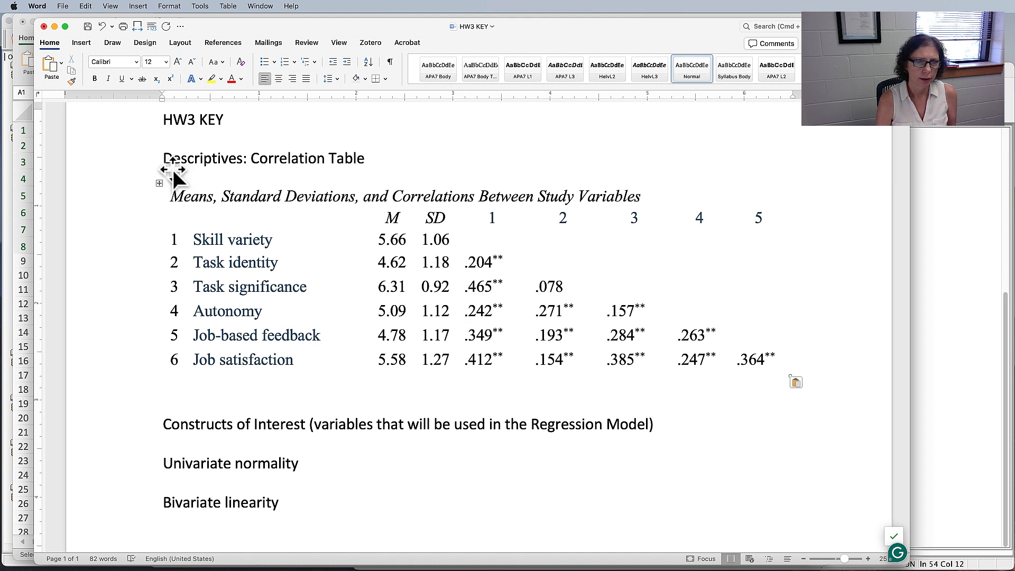
left_click(159, 183)
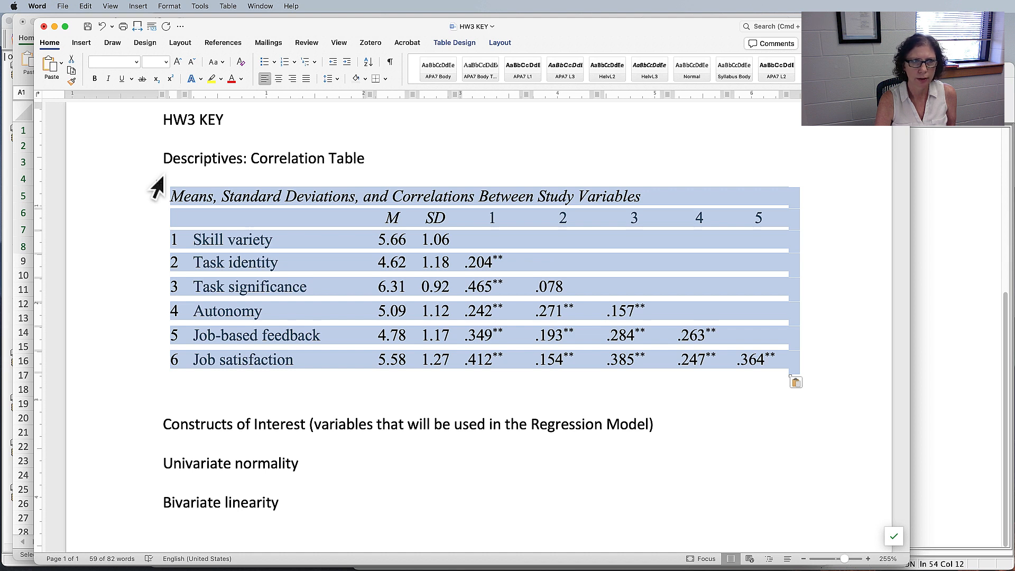
left_click(279, 223)
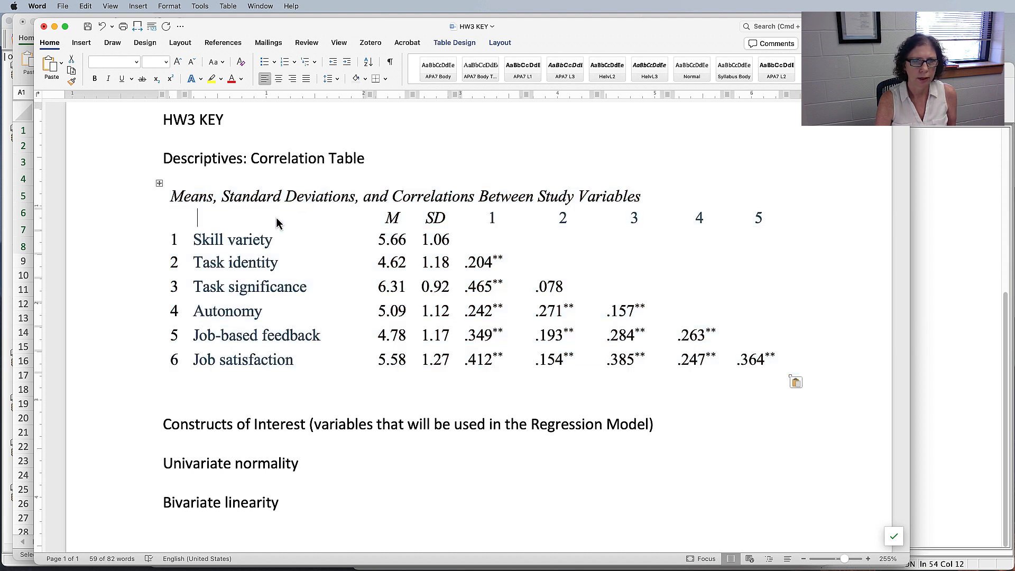
left_click(159, 182)
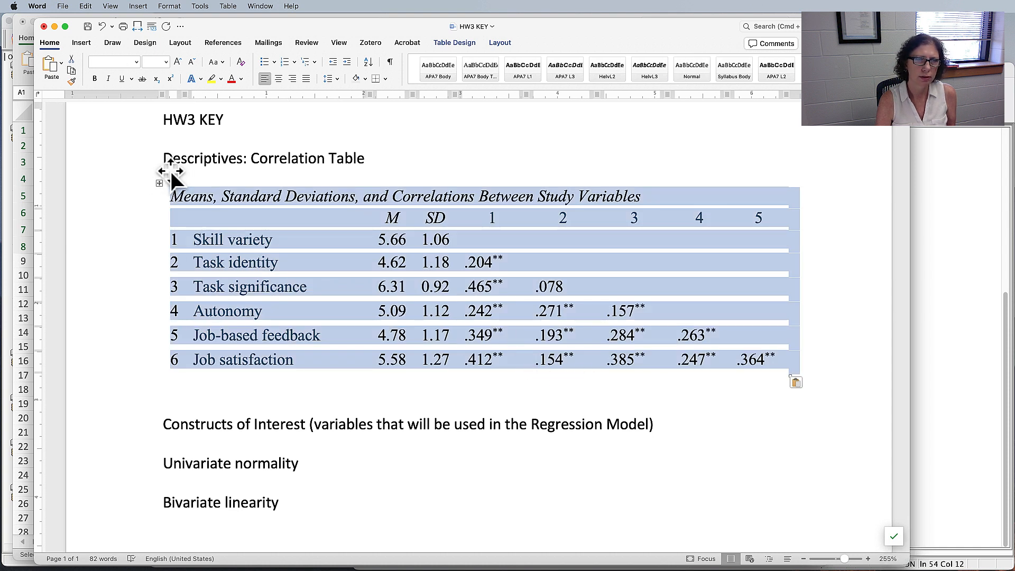
left_click(454, 43)
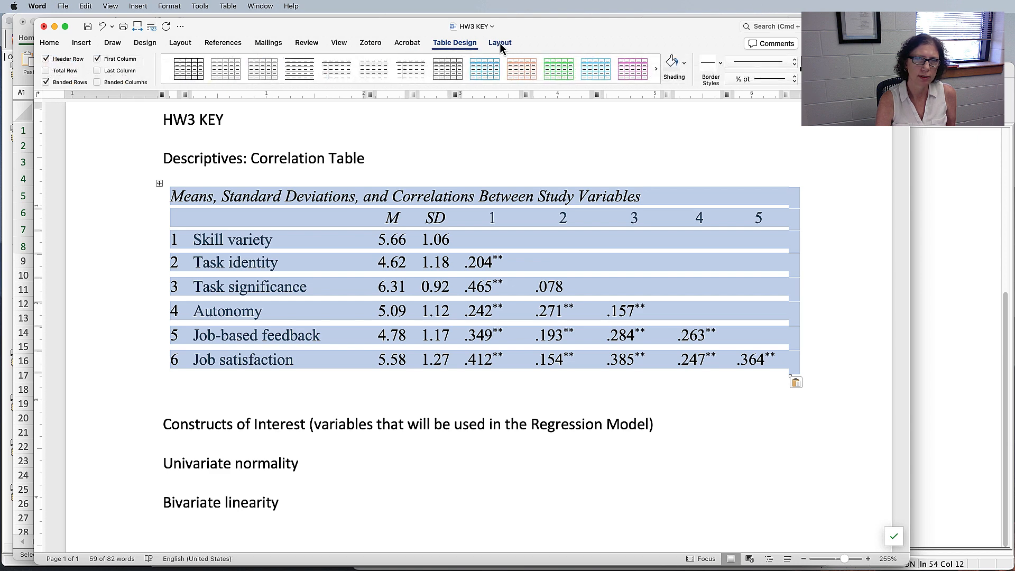
left_click(505, 44)
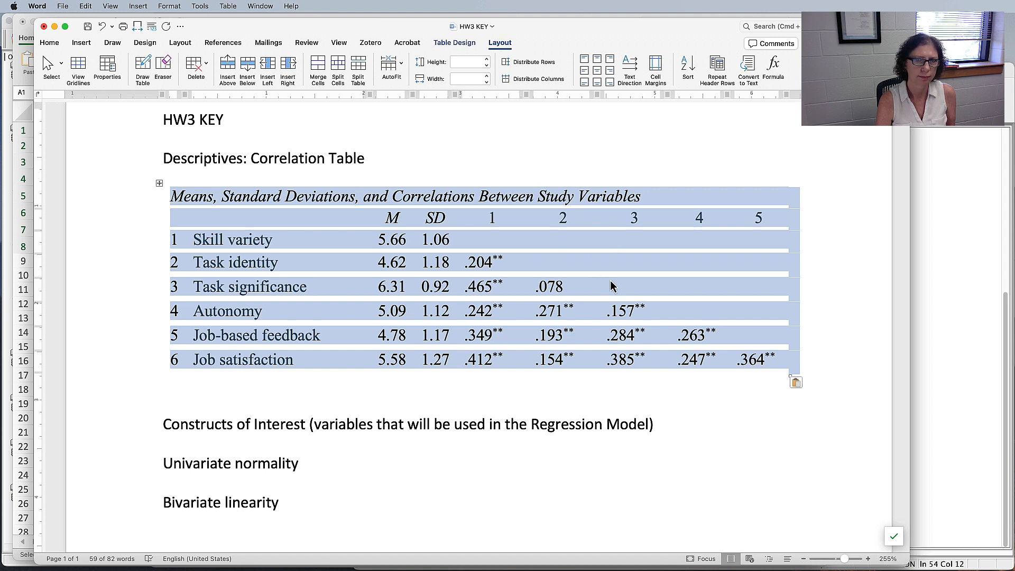
Show the formatting marks in the document and deselect the pasted table
left_click(47, 46)
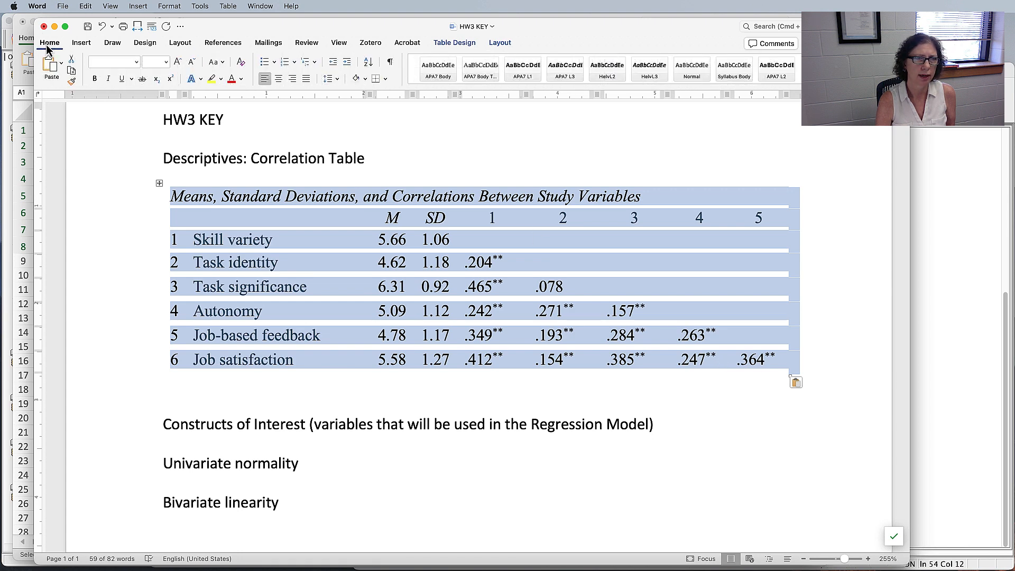
left_click(390, 63)
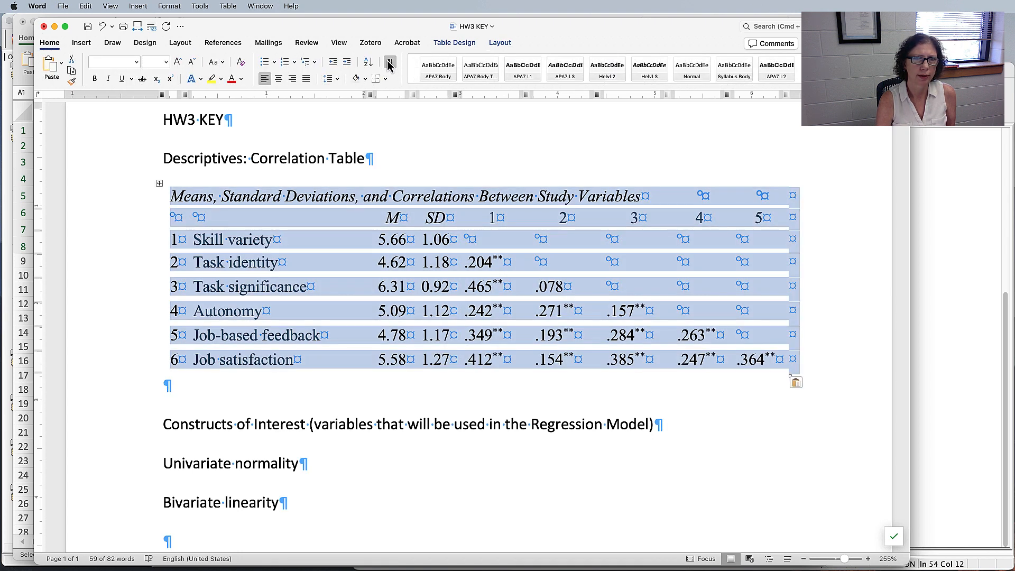
left_click(584, 311)
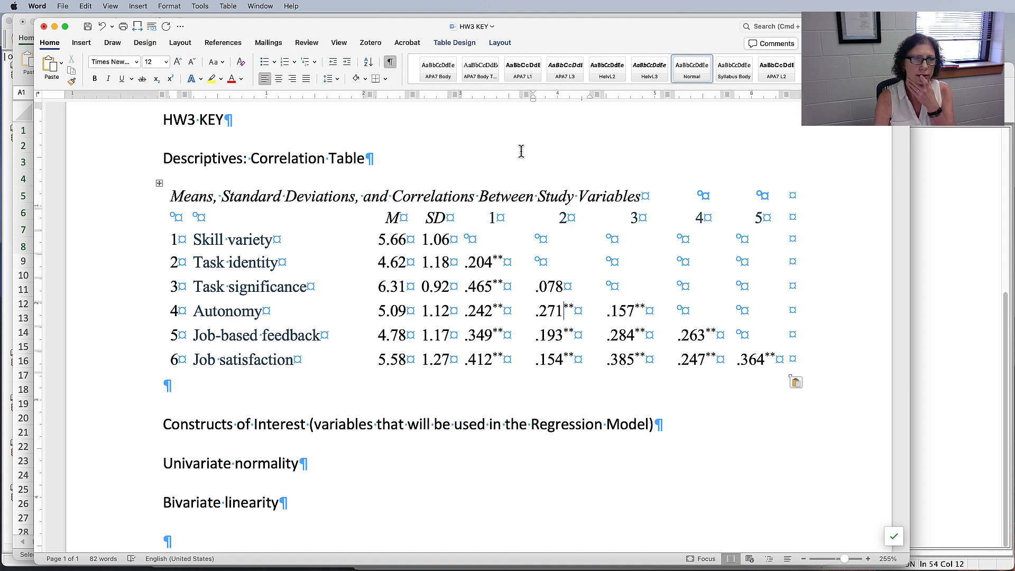
Widen the M column of the correlation table slightly by moving its boundary toward the variable names
scroll(576, 296, "down", 3)
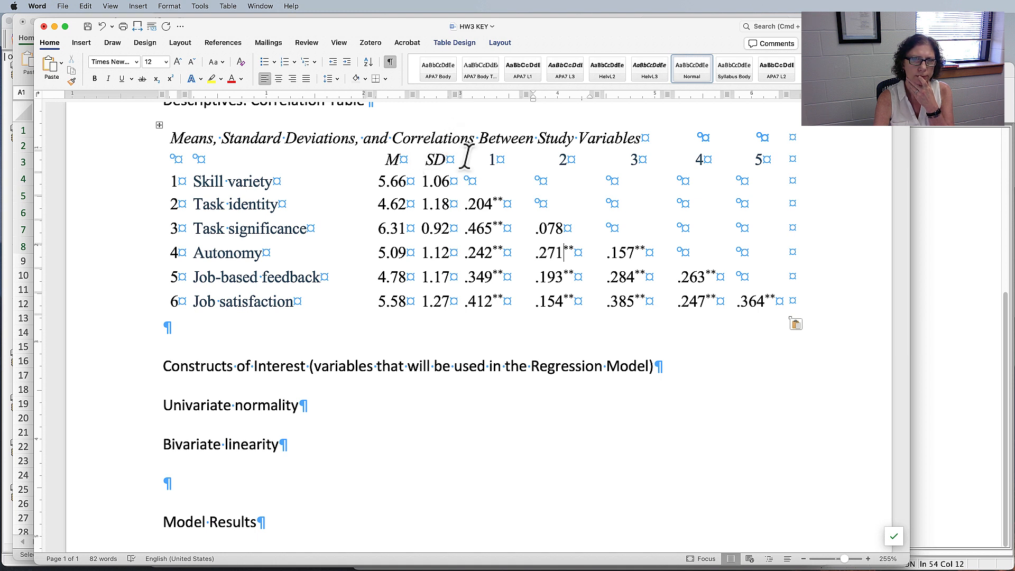
left_click_drag(402, 159, 408, 204)
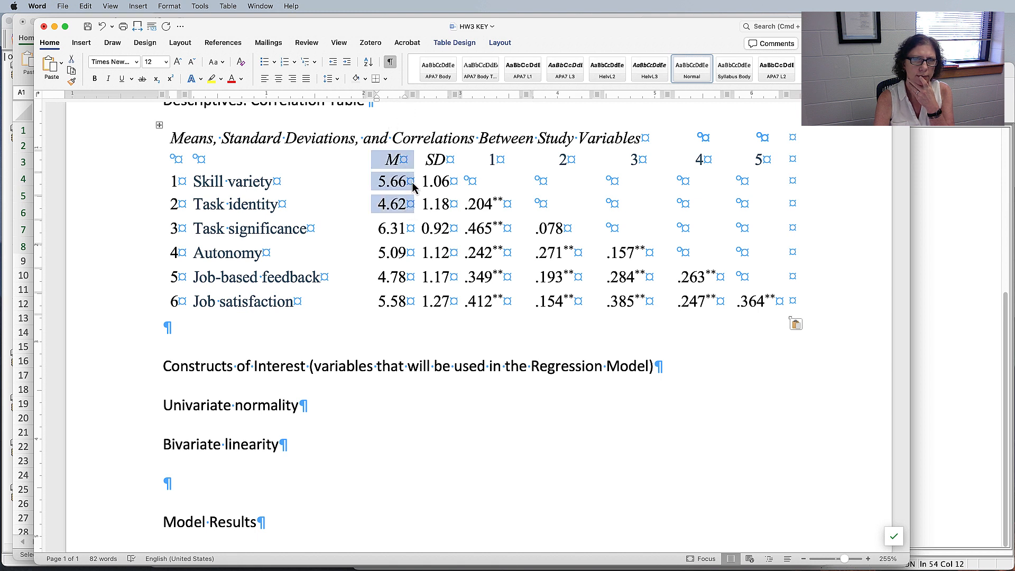
scroll(411, 182, "up", 2)
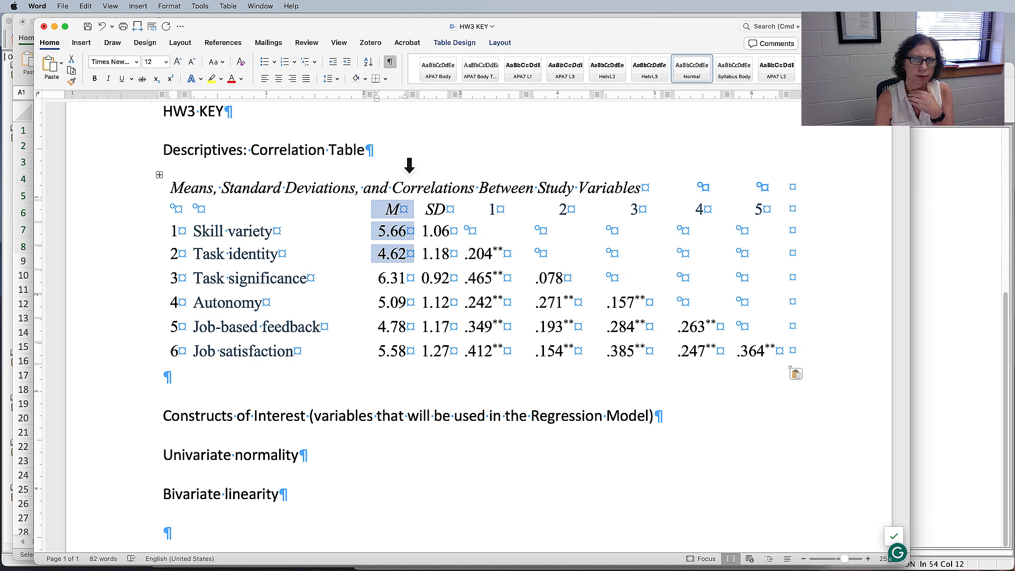
left_click(408, 167)
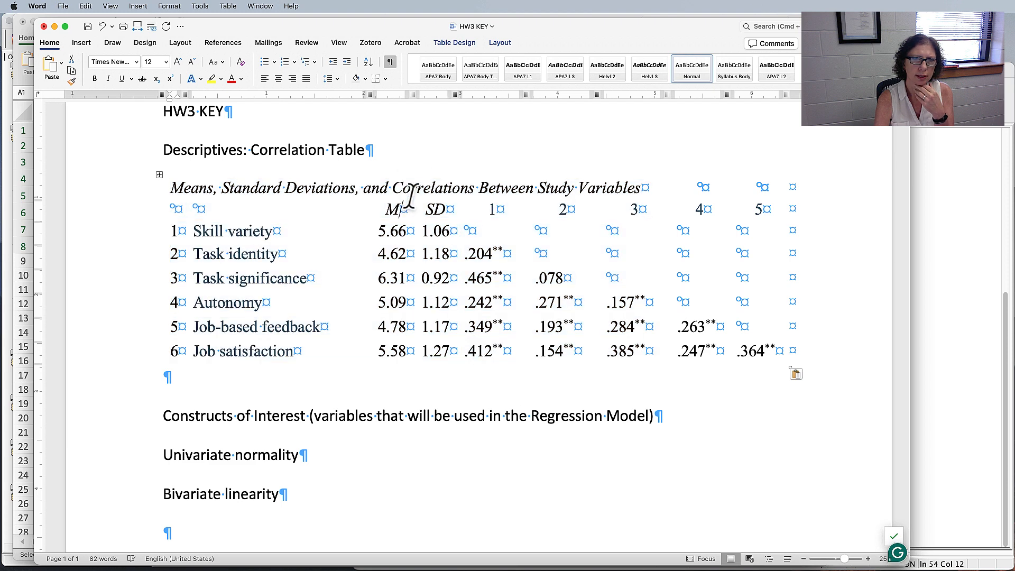
left_click_drag(399, 201, 400, 351)
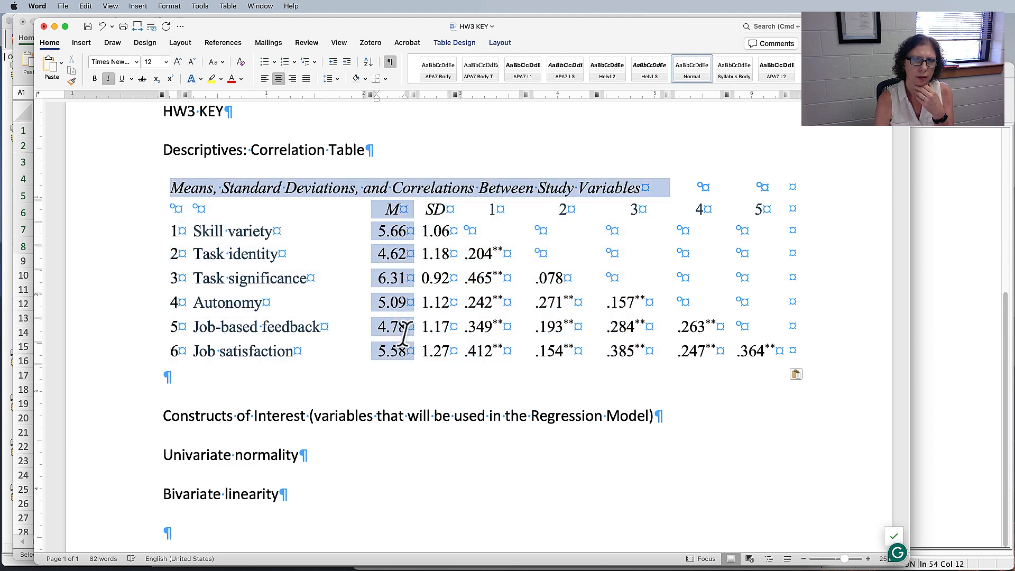
left_click(342, 196)
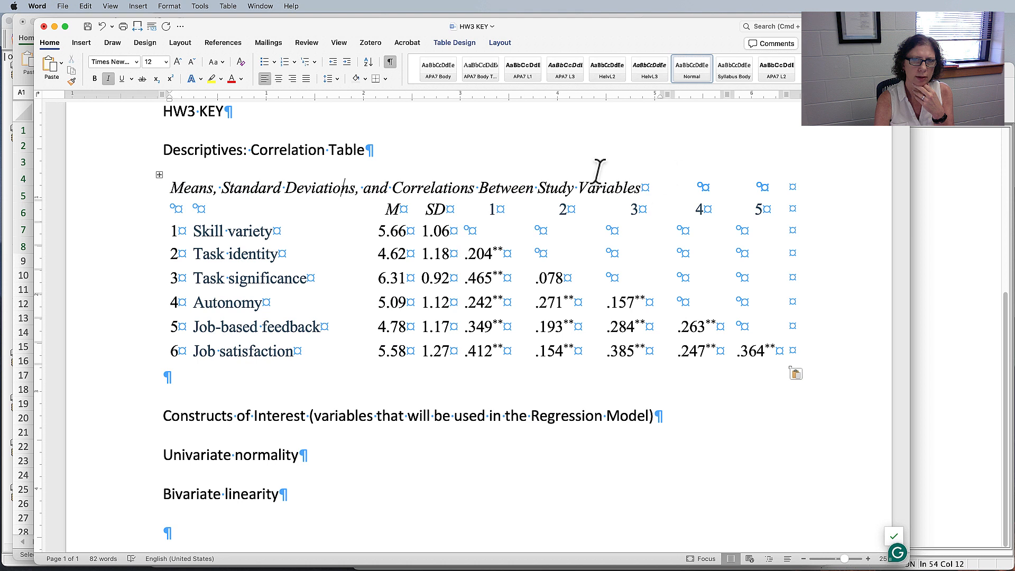
left_click_drag(404, 209, 407, 351)
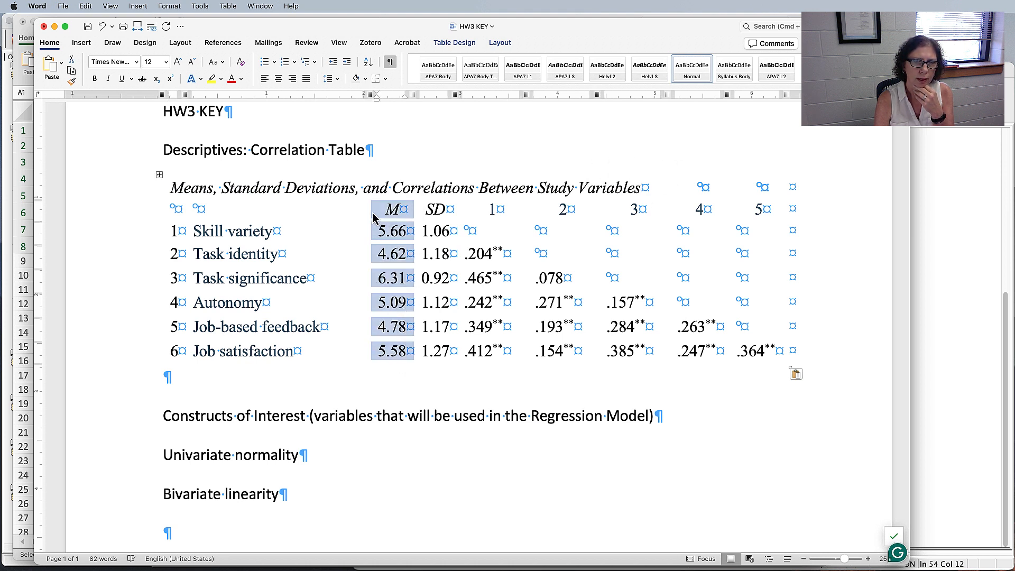
left_click_drag(382, 198, 364, 209)
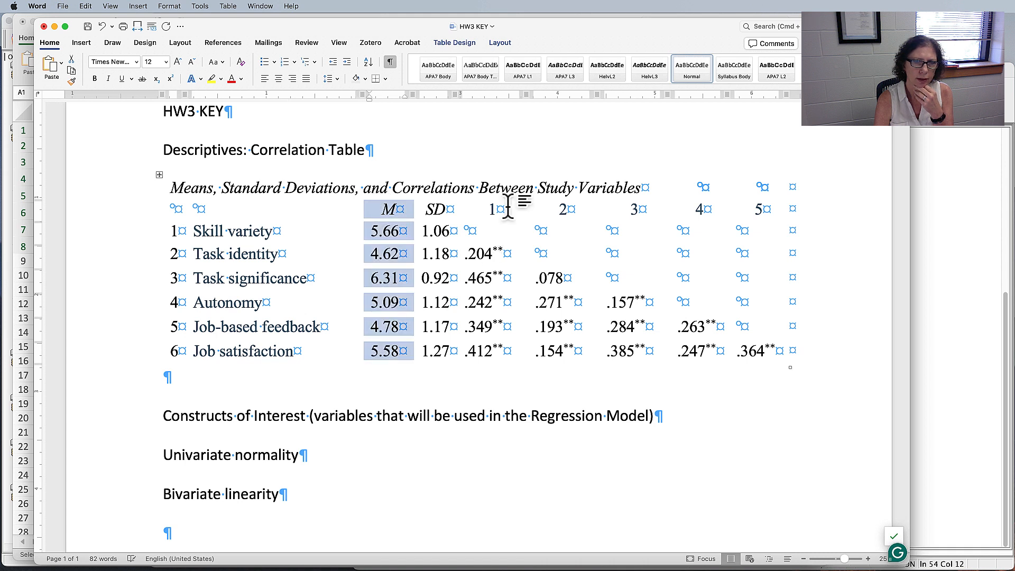
Distribute the M, SD and 1 to 5 columns of the correlation table evenly, leaving out the title row
left_click(402, 211)
left_click_drag(394, 210, 793, 351)
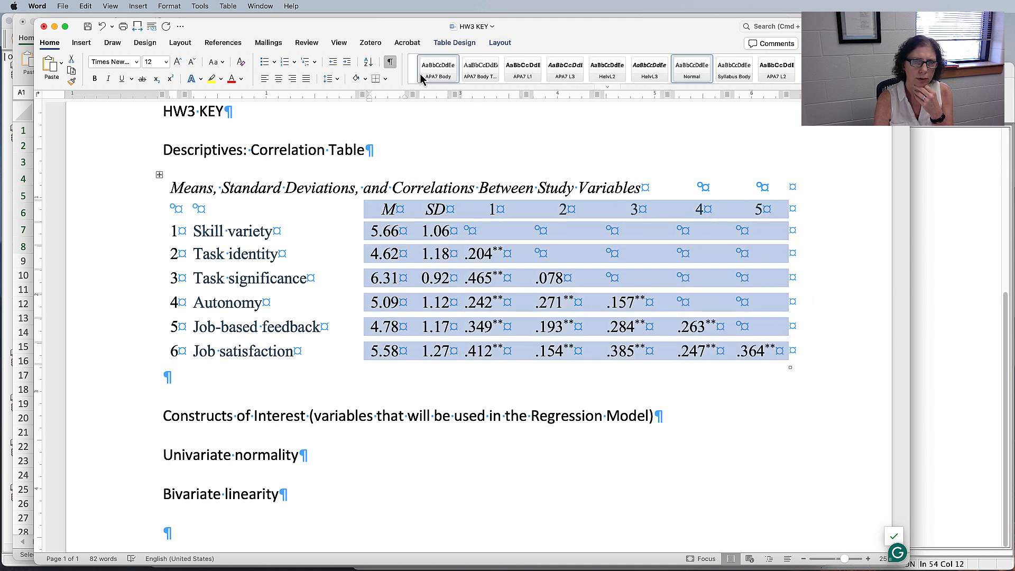
left_click(500, 43)
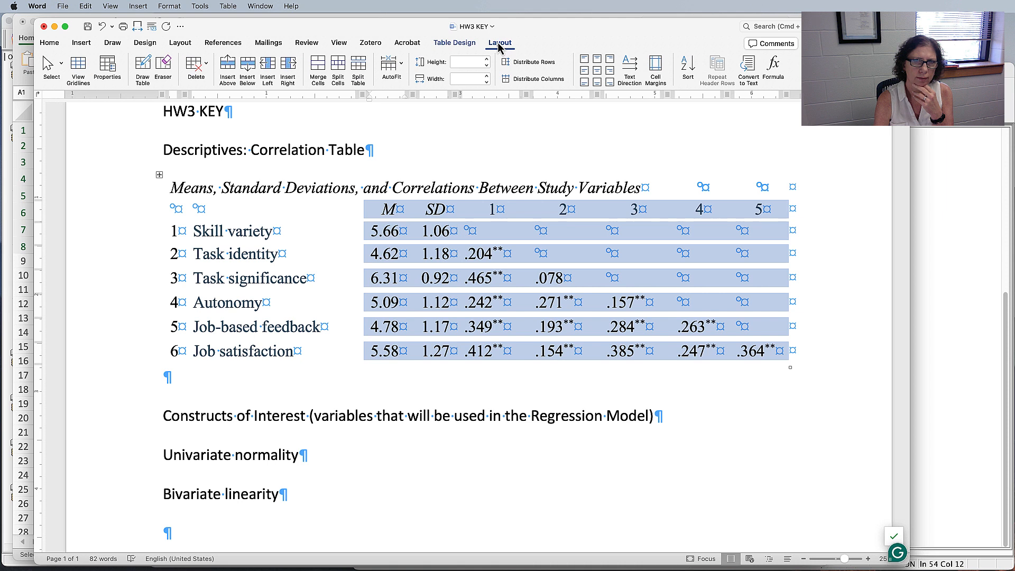
left_click(535, 80)
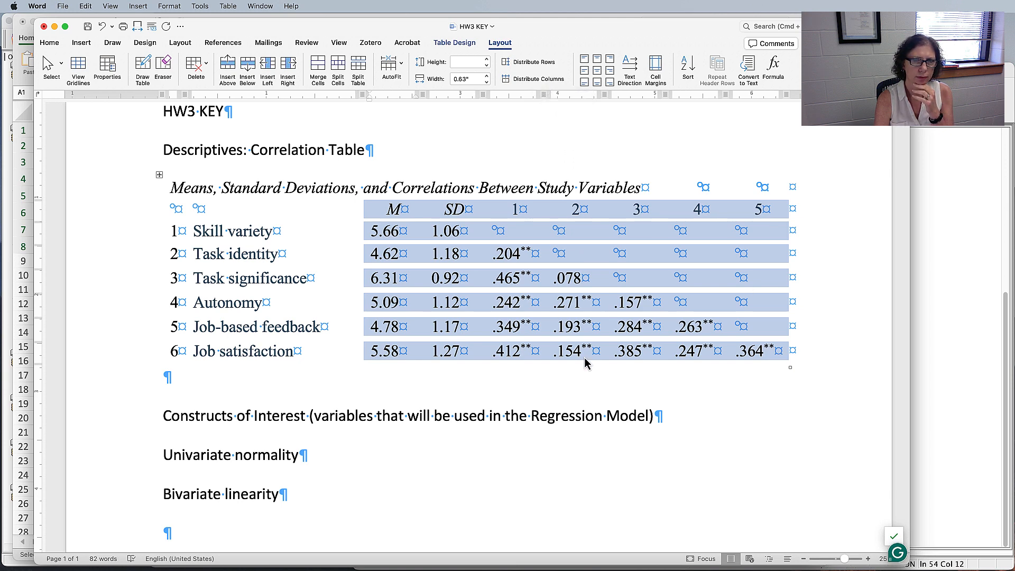
left_click(579, 333)
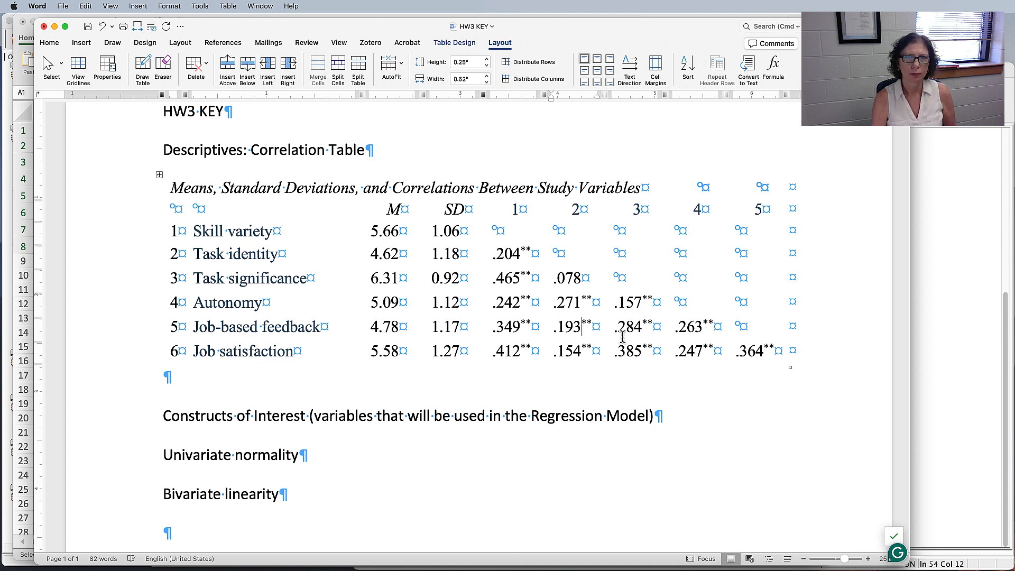
Try centering the correlations in column 2 of the table, and align them to the left again
scroll(654, 312, "down", 2)
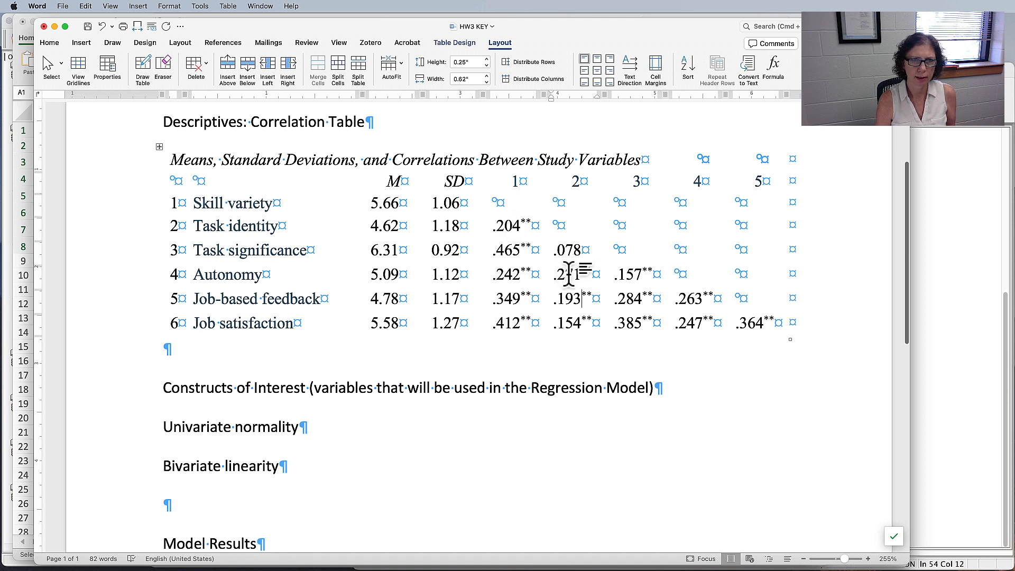
left_click(582, 297)
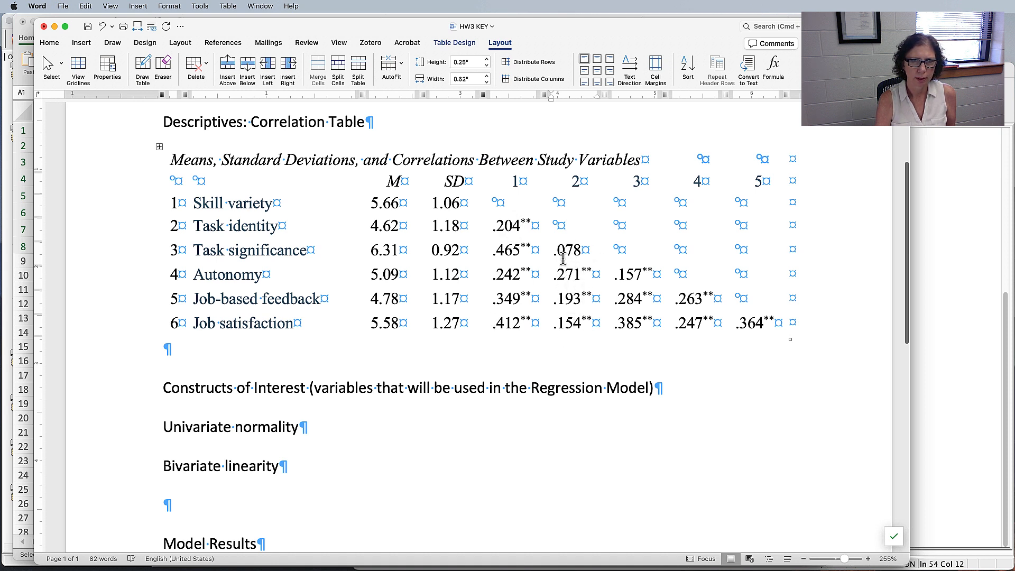
left_click_drag(569, 248, 572, 338)
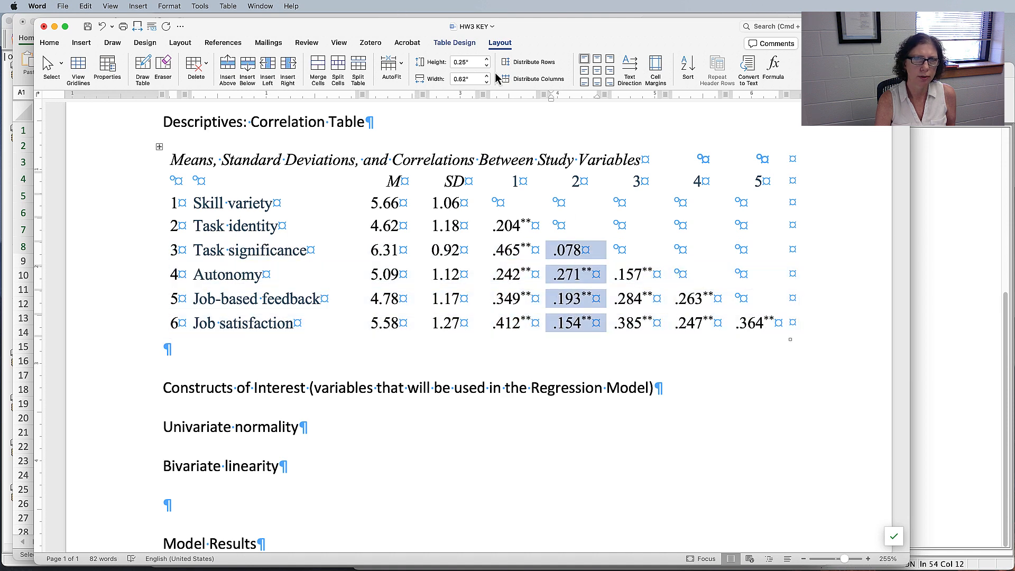
left_click(598, 63)
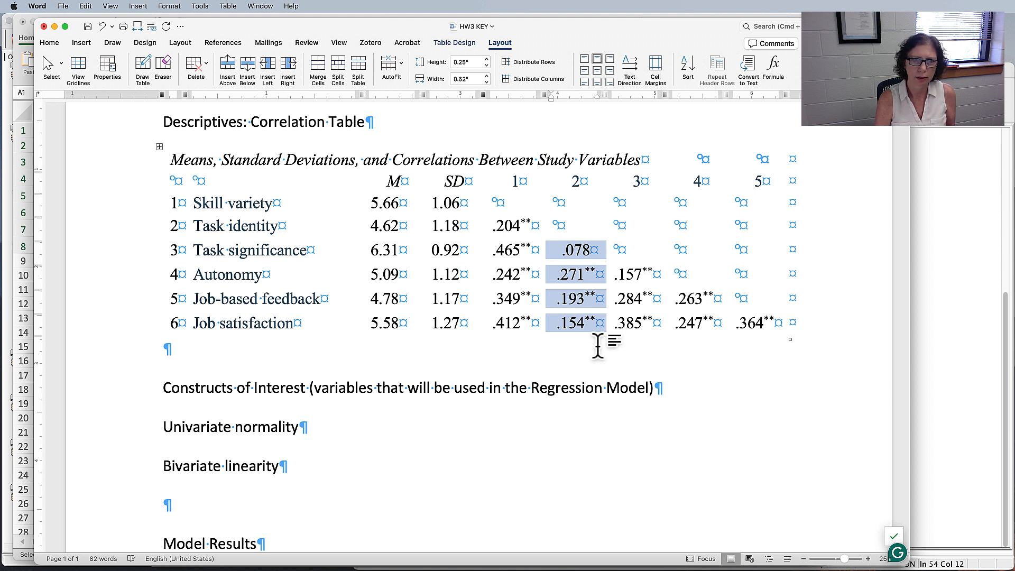
left_click(584, 61)
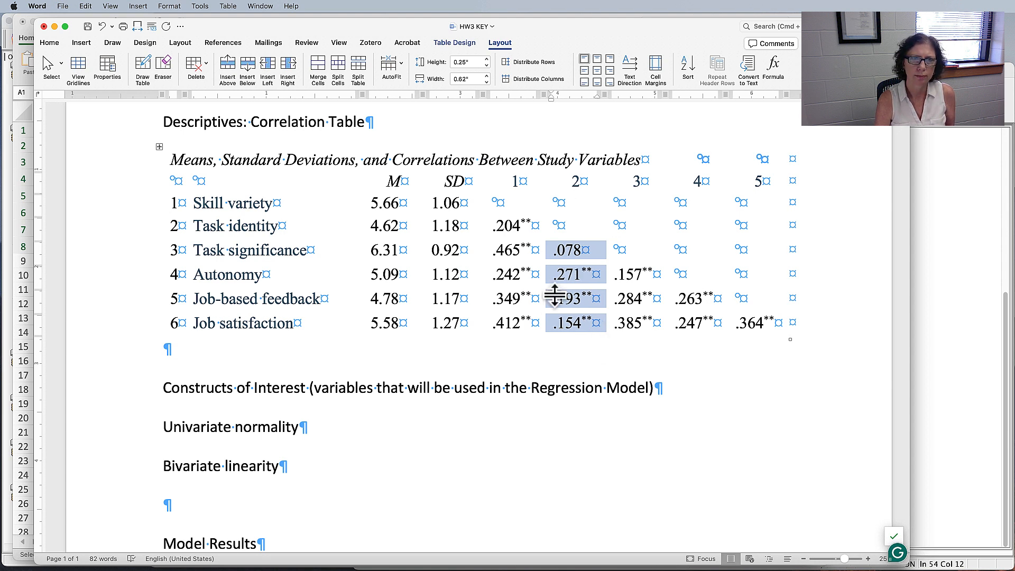
Hide the formatting marks and deselect the table cells to review the clean layout
left_click(49, 42)
left_click(389, 61)
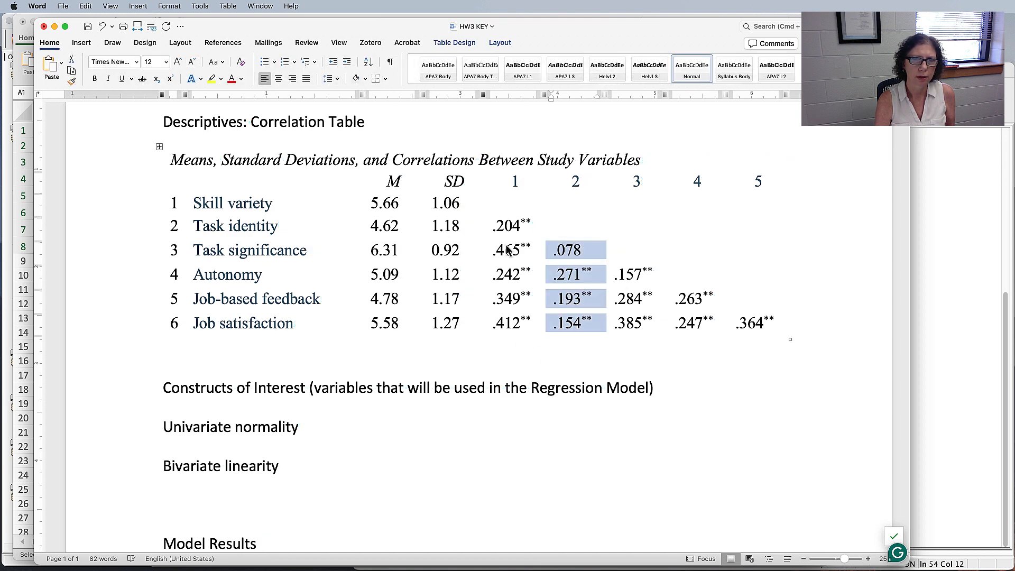
left_click(558, 327)
scroll(577, 270, "down", 1)
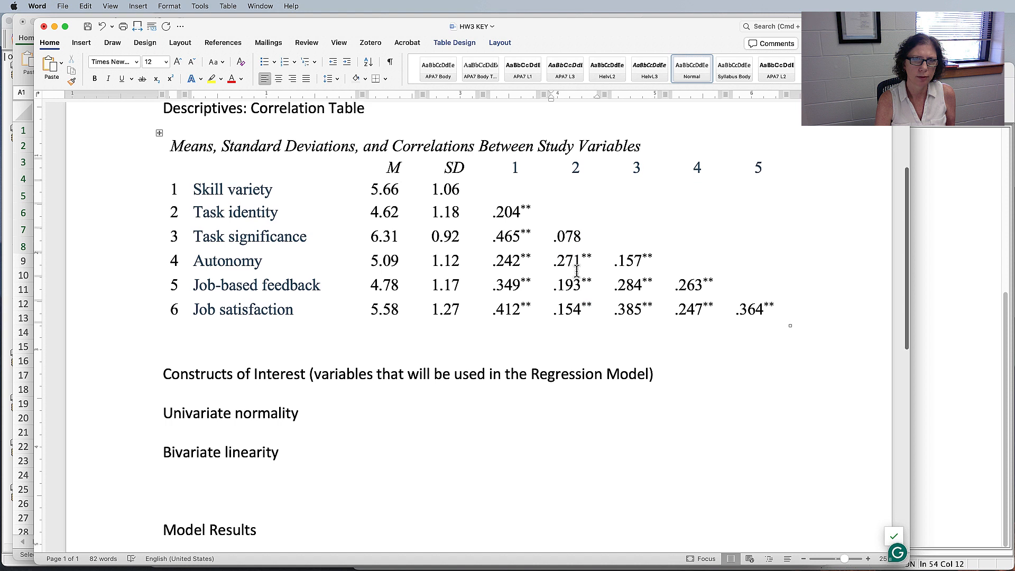
scroll(577, 270, "down", 2)
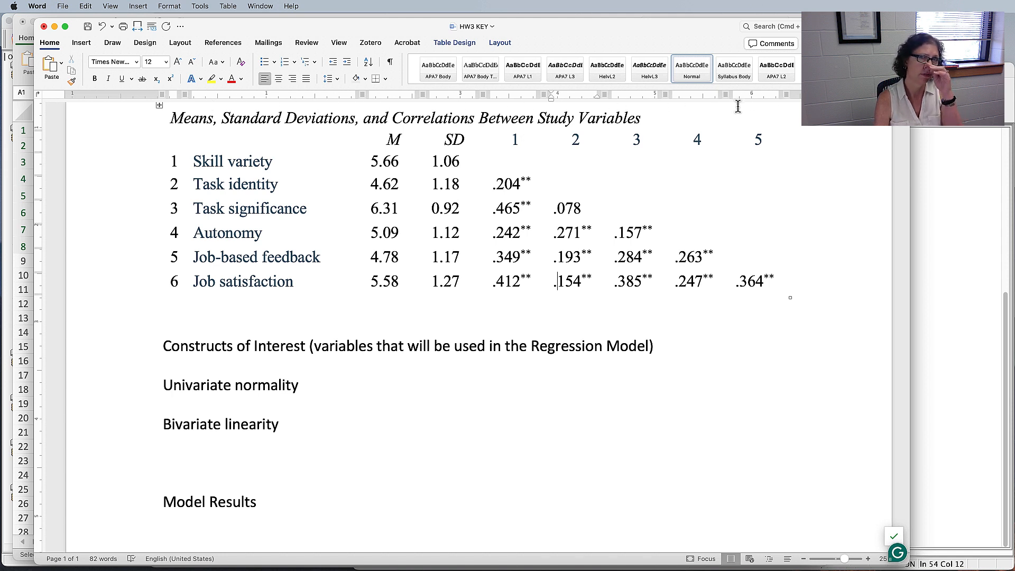
Hide the ruler and show it again
left_click(338, 43)
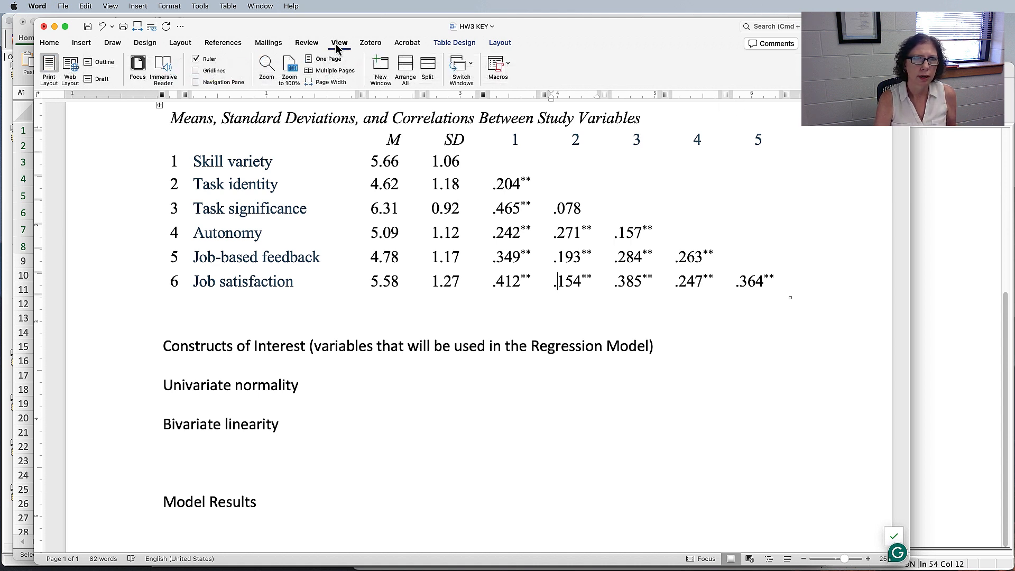
left_click(197, 61)
left_click(196, 60)
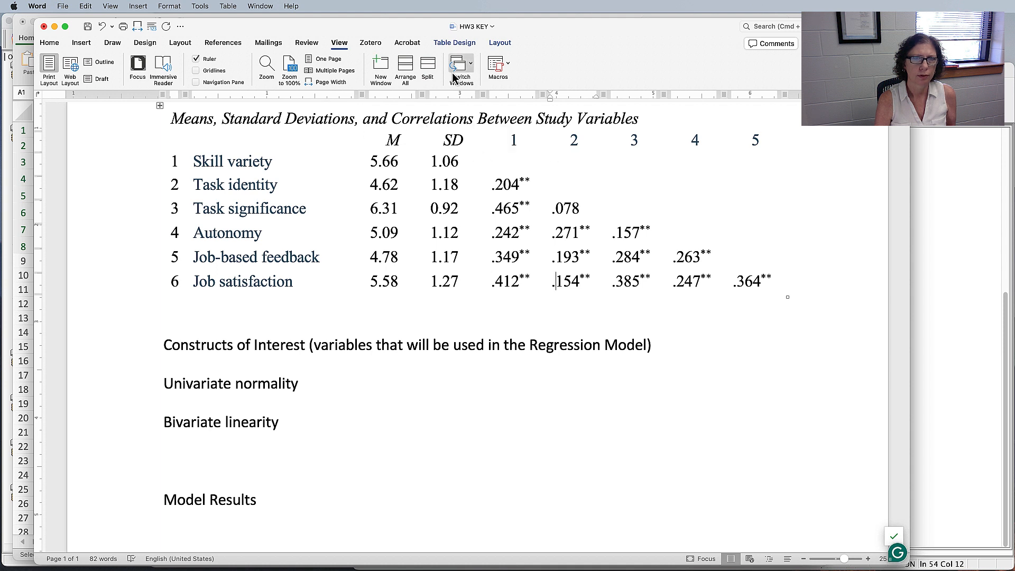
left_click(500, 43)
scroll(508, 207, "up", 1)
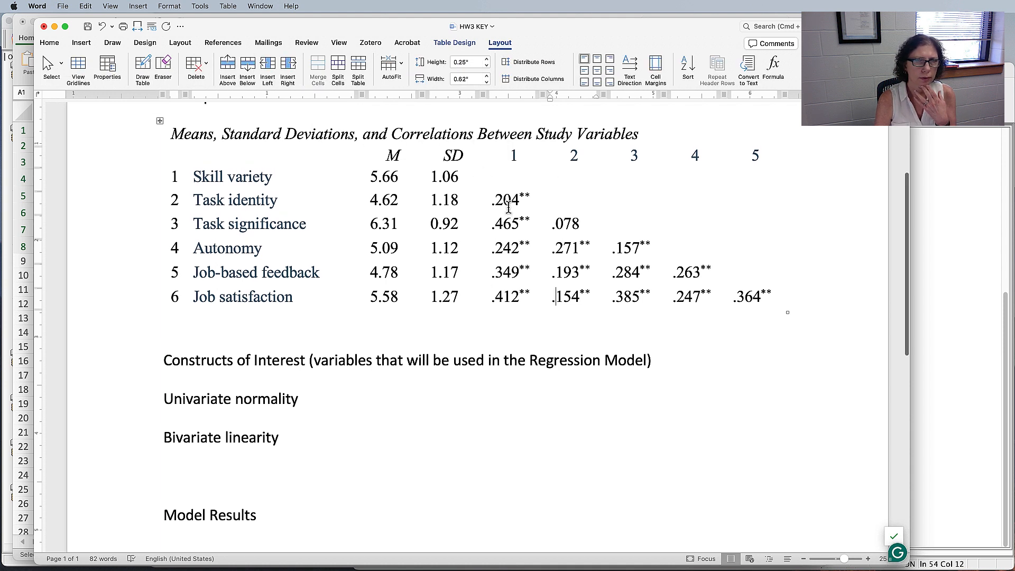
scroll(508, 207, "up", 1)
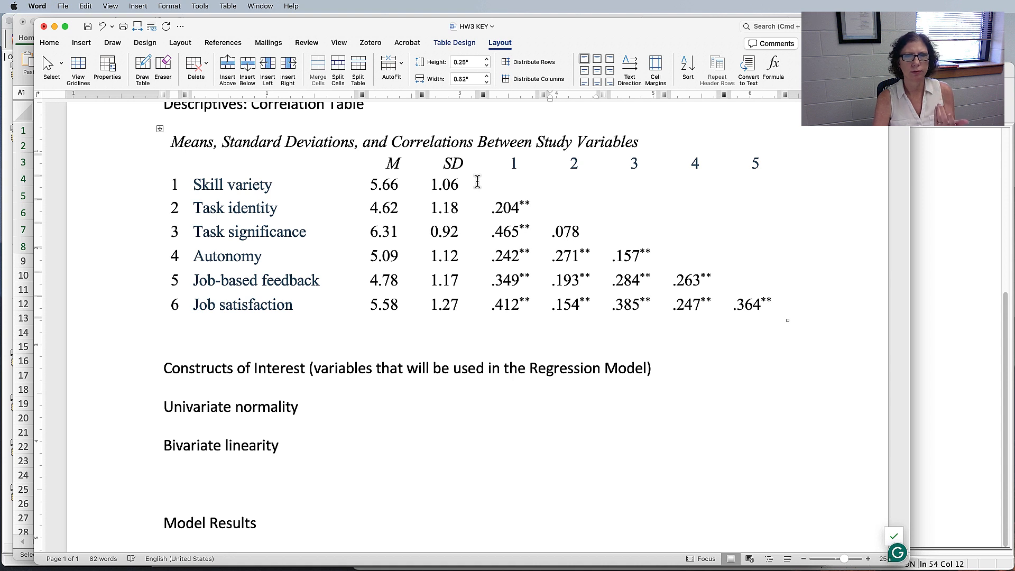
Try a first-line indent on "Univariate normality" with the formatting marks turned on, and remove the indent
left_click(164, 407)
key("Tab")
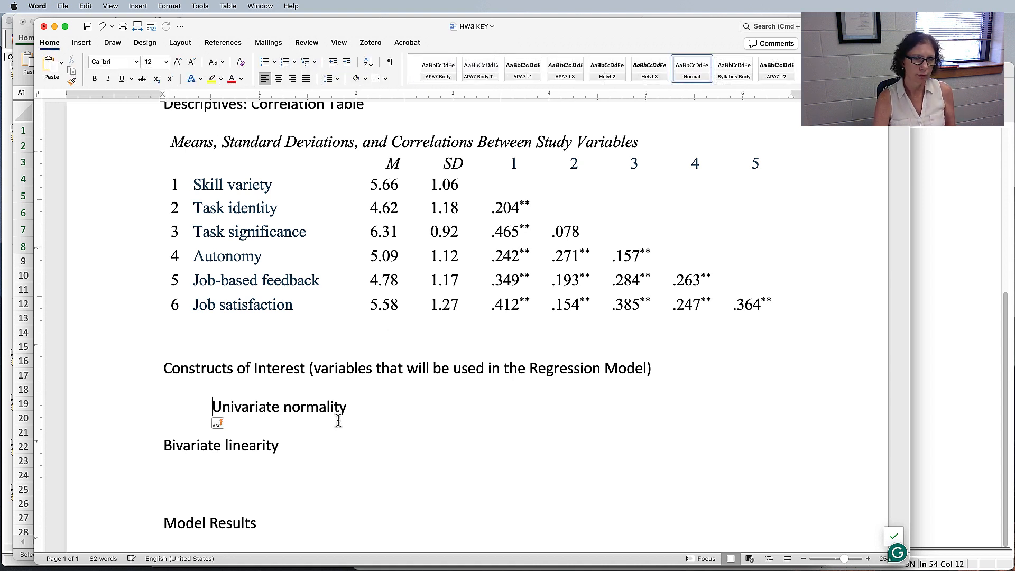
left_click(392, 62)
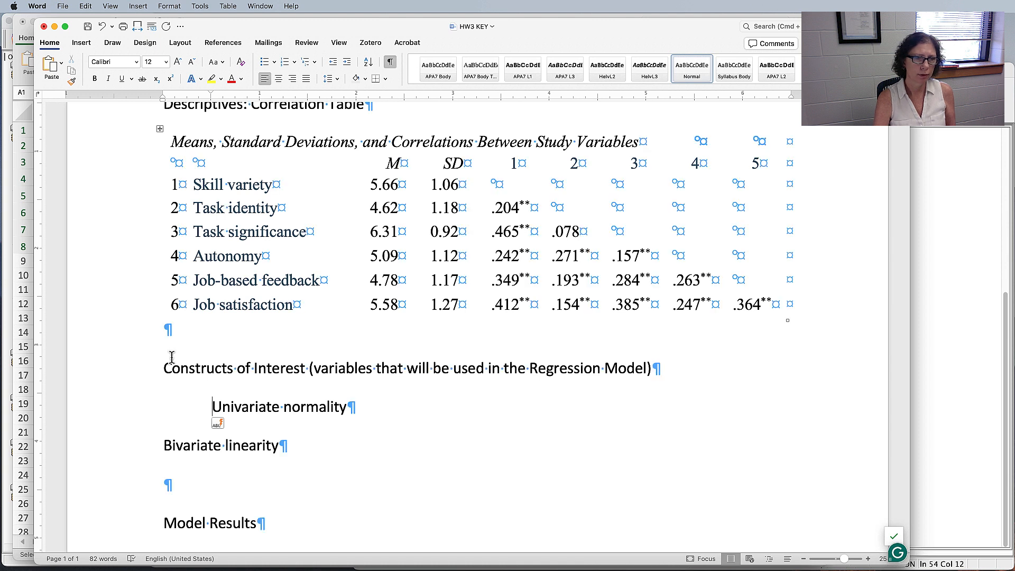
key("BackSpace")
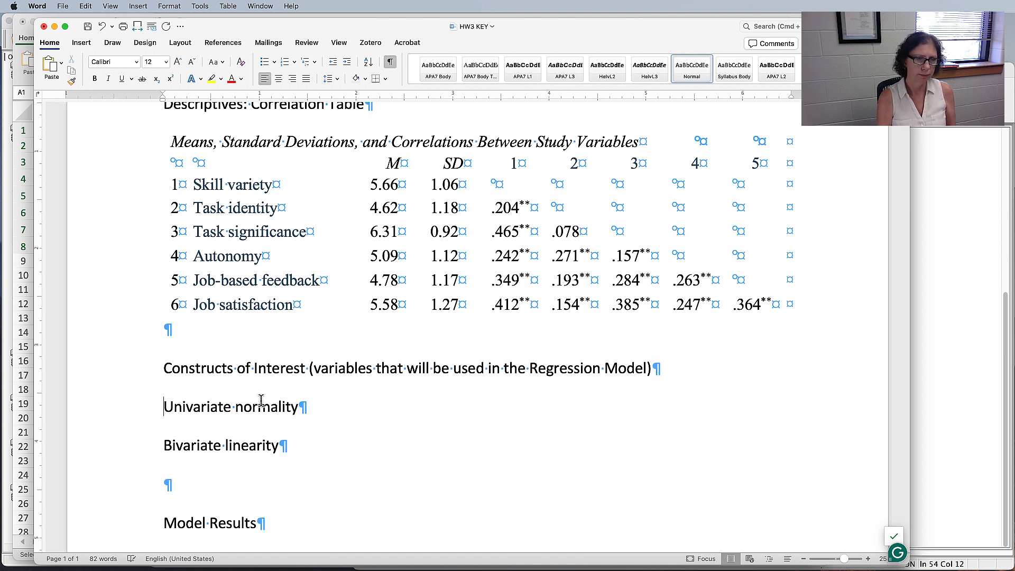
Try replacing the automatic indent before "Univariate normality" with a real tab character, and delete that tab again
key("Tab")
left_click(221, 430)
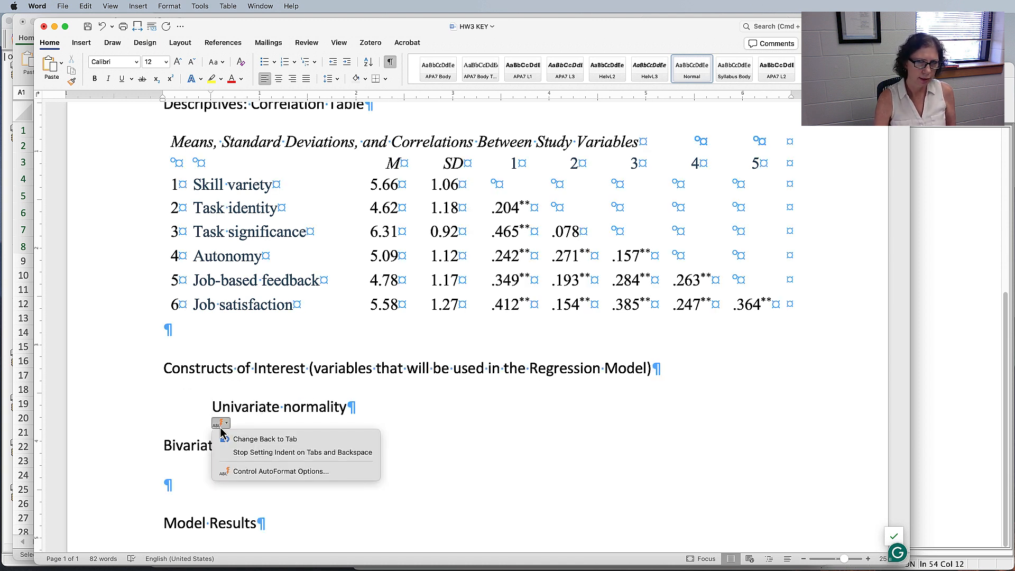
left_click(257, 440)
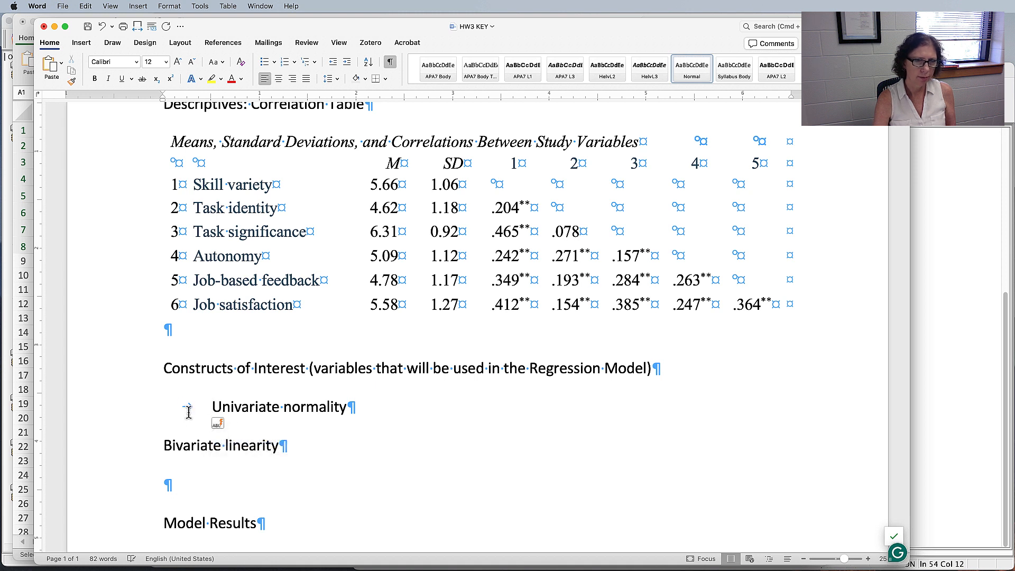
left_click_drag(193, 406, 177, 406)
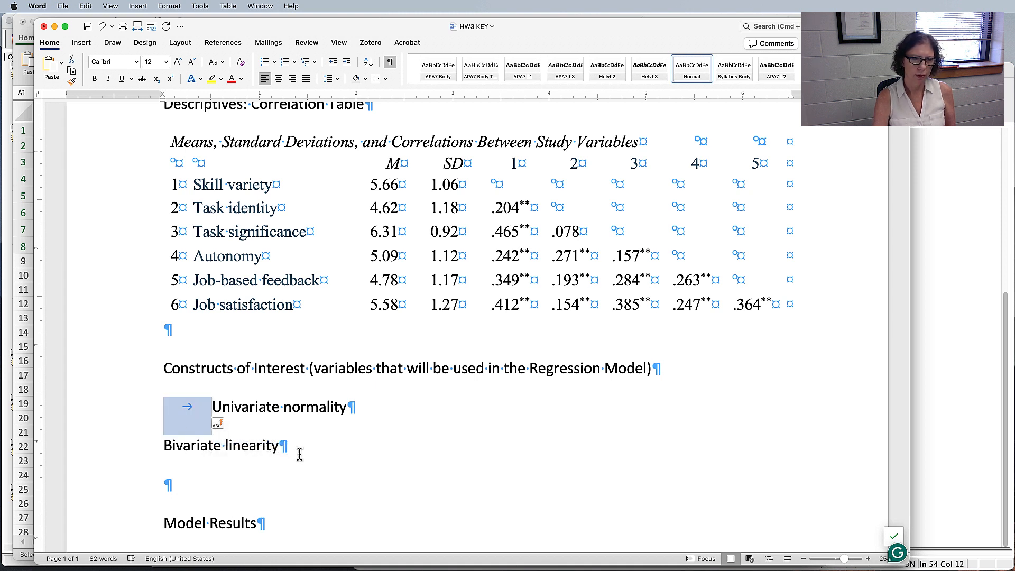
left_click(225, 423)
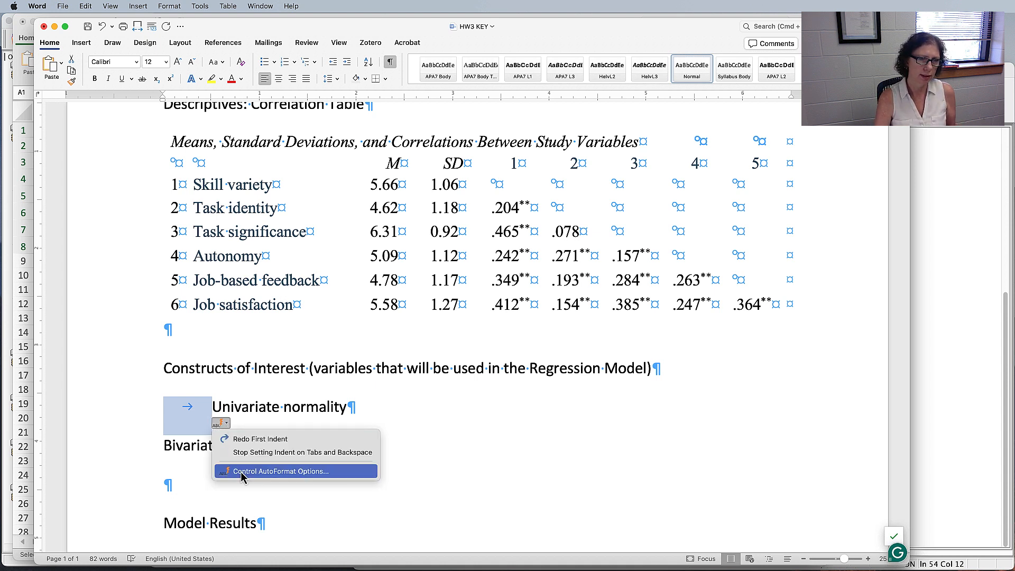
left_click(181, 411)
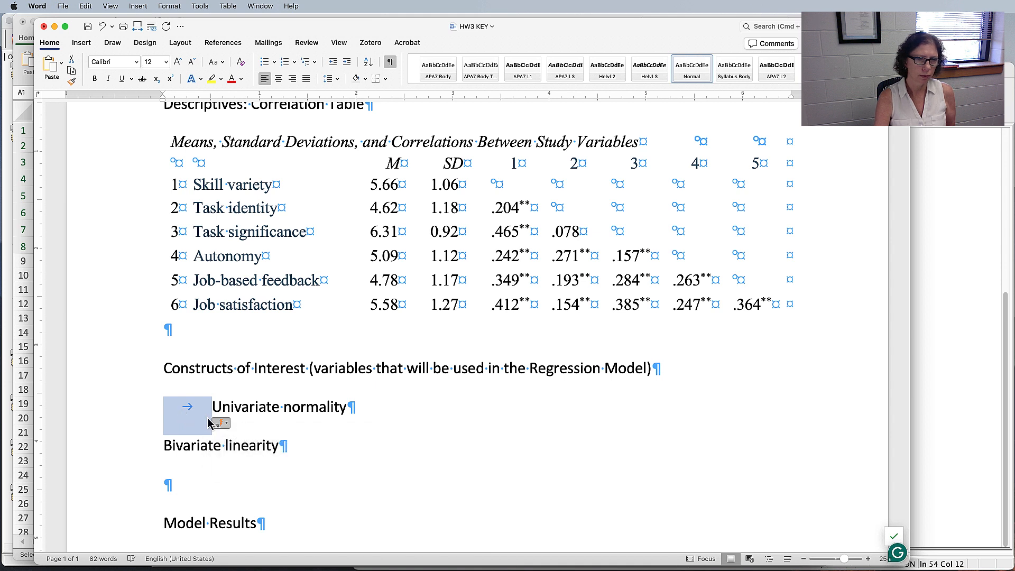
left_click(212, 412)
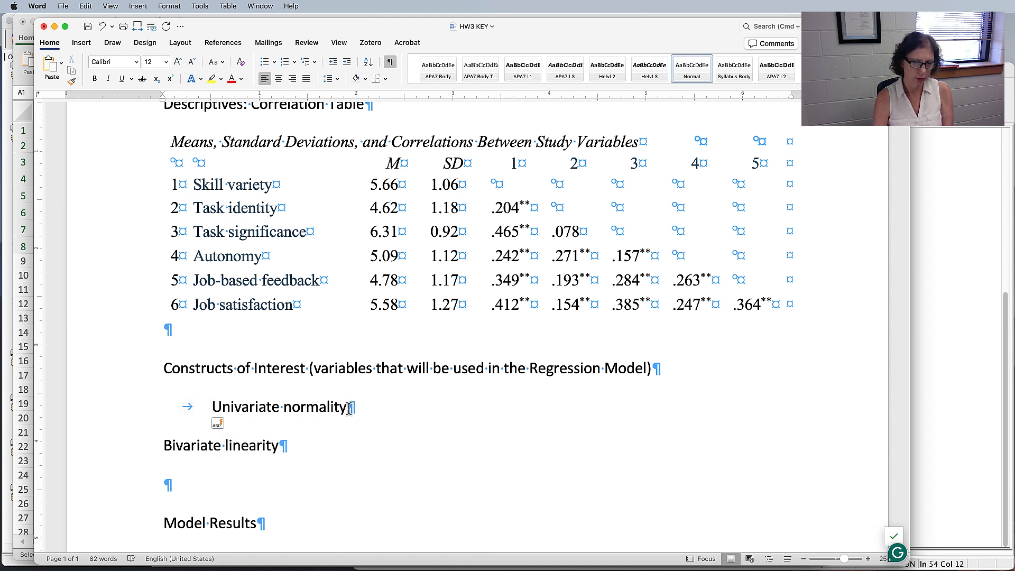
key("BackSpace")
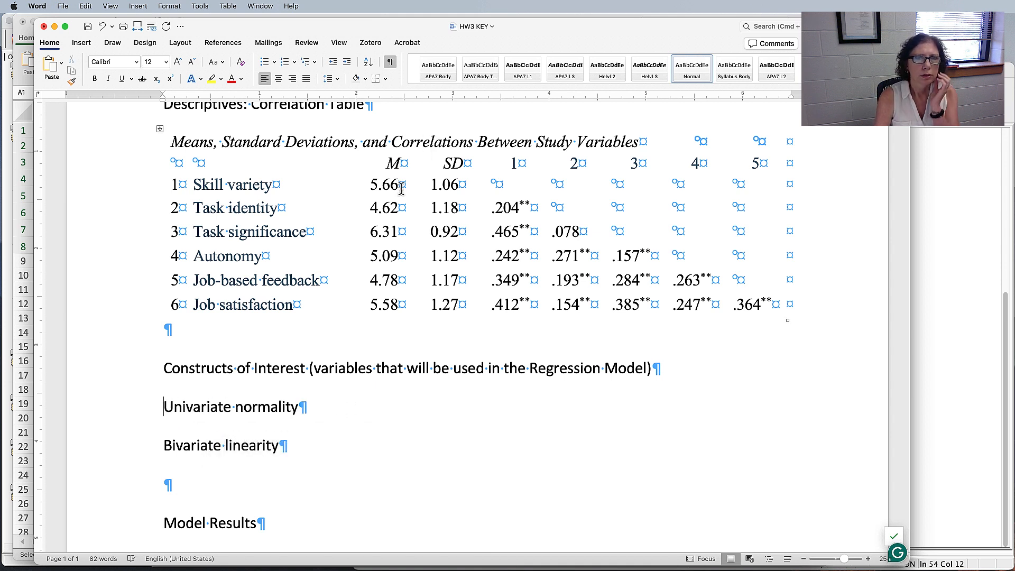
Align the six mean values and six standard deviation values beneath the M and SD headings with decimal tab stops
left_click_drag(393, 184, 390, 305)
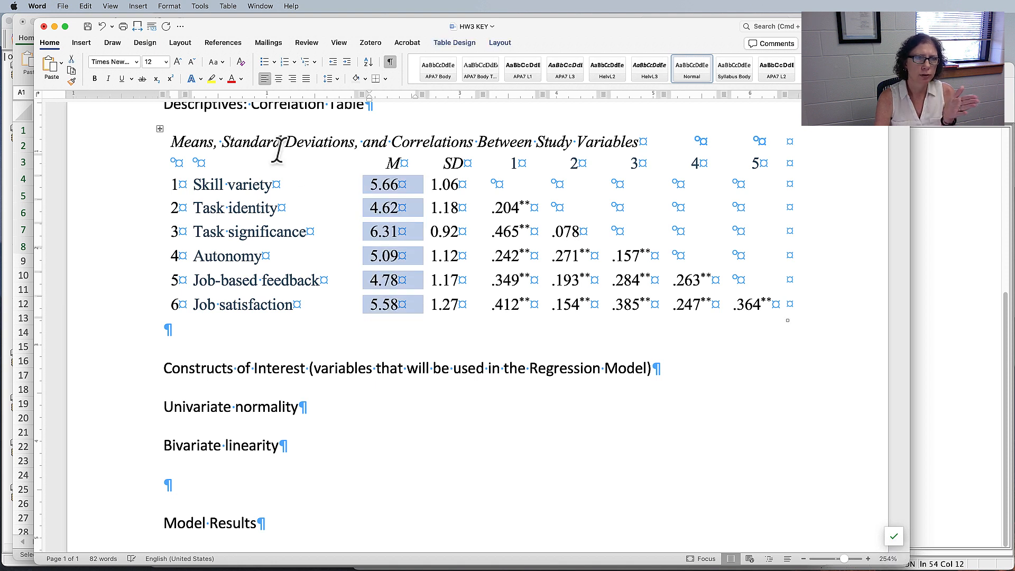
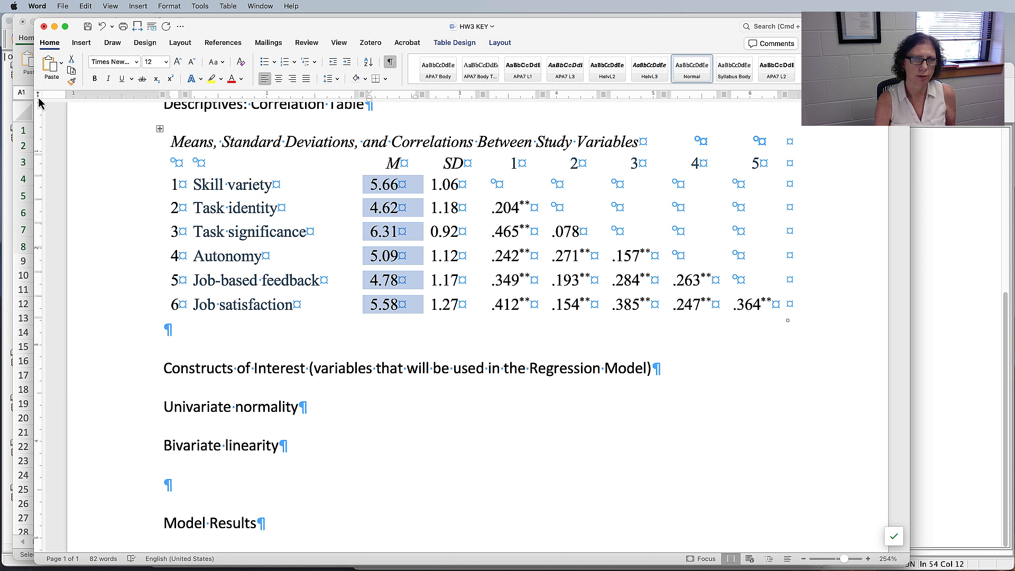
scroll(393, 104, "down", 2)
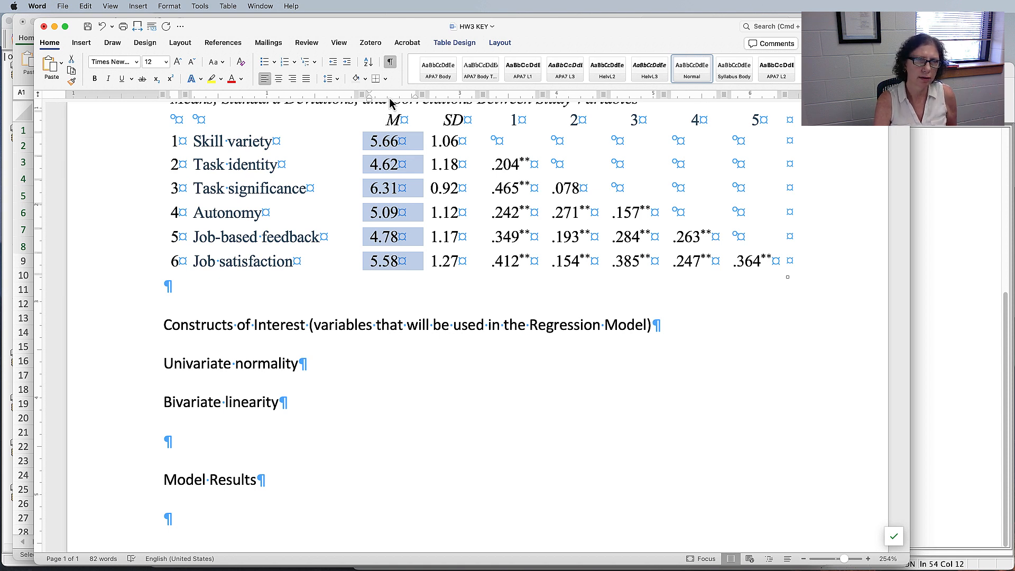
left_click_drag(388, 97, 387, 96)
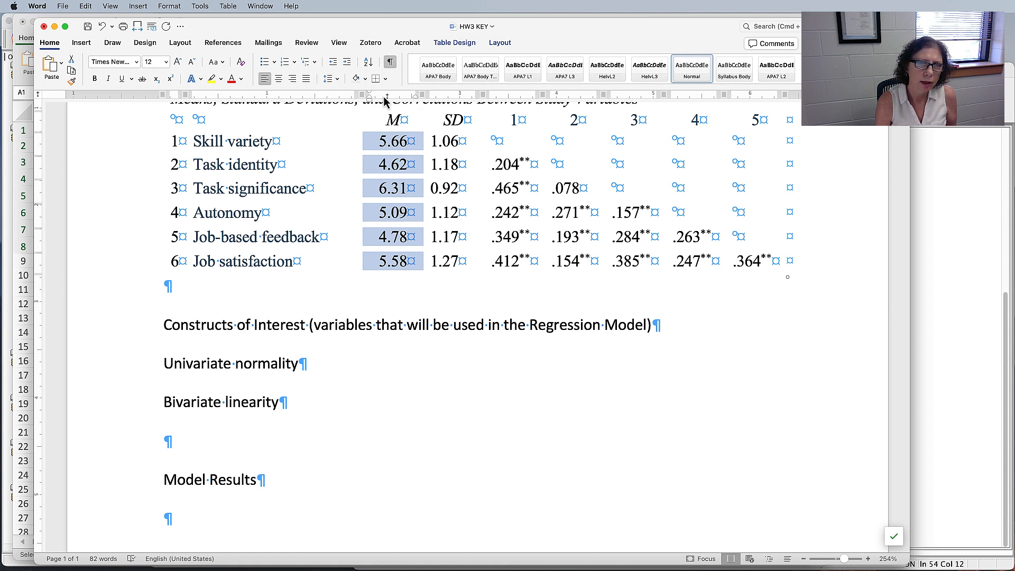
left_click_drag(387, 100, 389, 100)
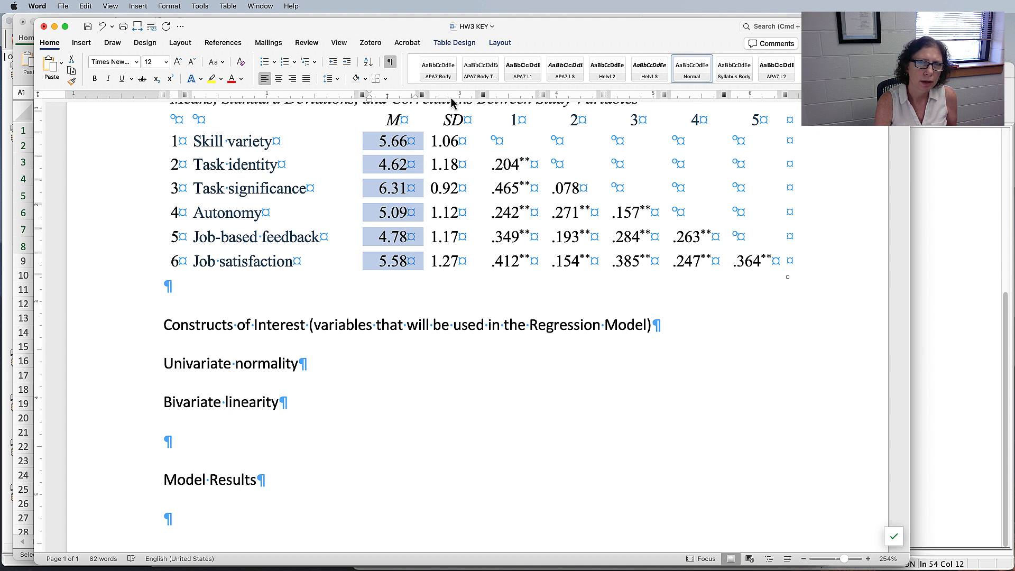
left_click_drag(458, 142, 461, 261)
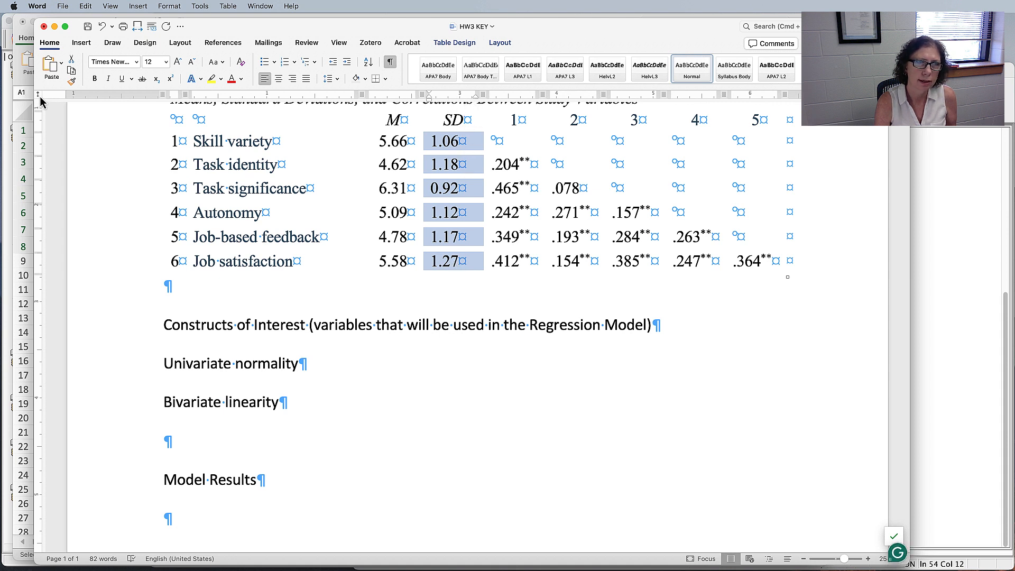
left_click_drag(445, 101, 446, 100)
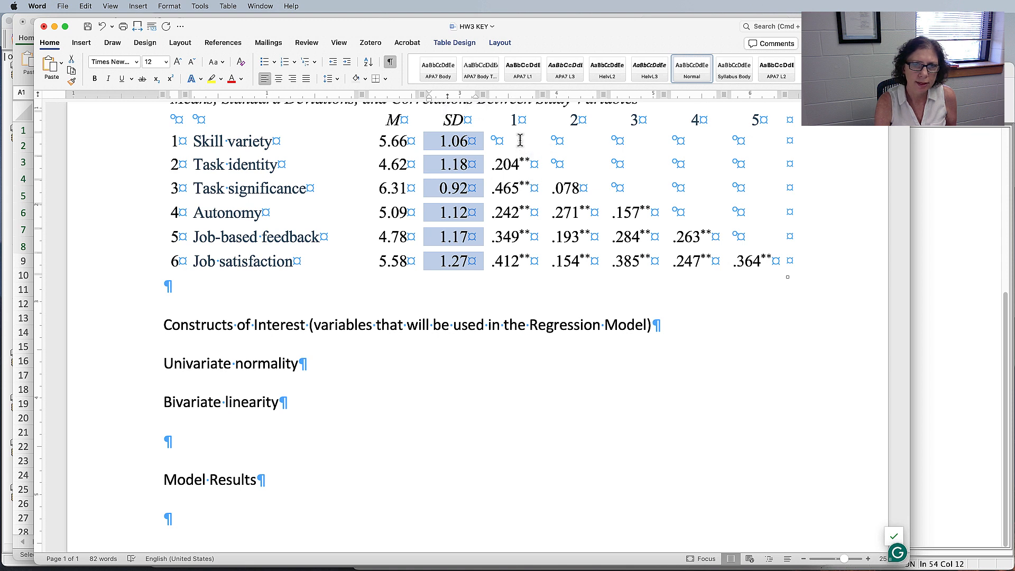
Align the correlations in columns 1 and 2 with decimal tab stops, fine-tuning column 2's stop to line up .078 with the starred values
left_click_drag(518, 140, 518, 256)
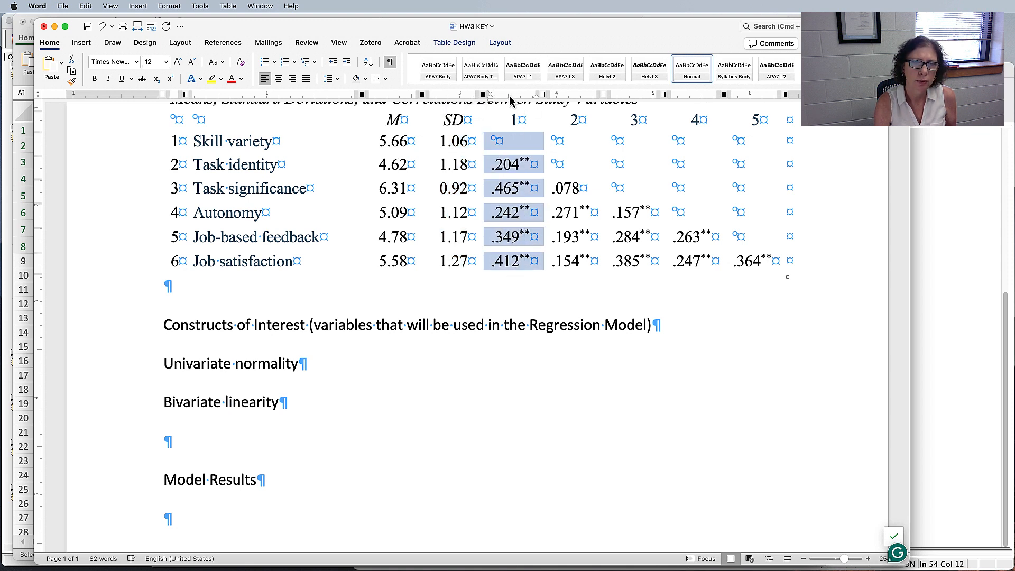
left_click_drag(511, 101, 508, 99)
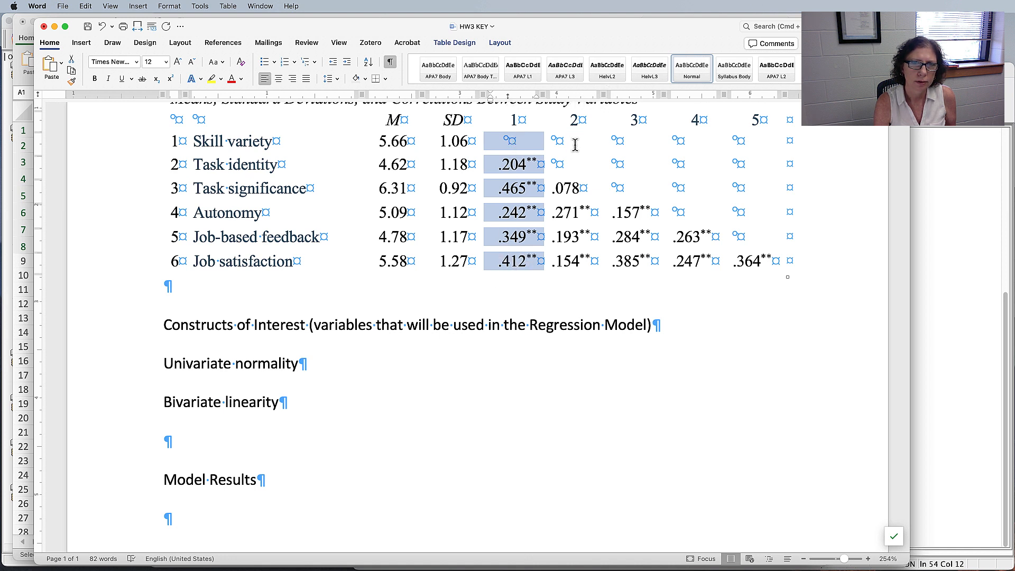
left_click_drag(575, 144, 576, 261)
left_click_drag(567, 98, 567, 99)
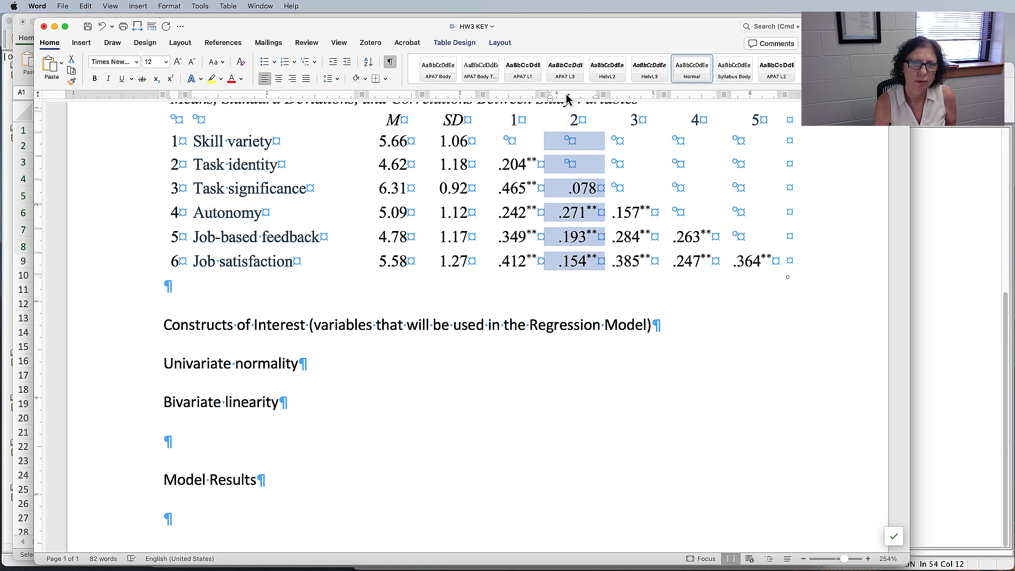
left_click_drag(568, 99, 567, 100)
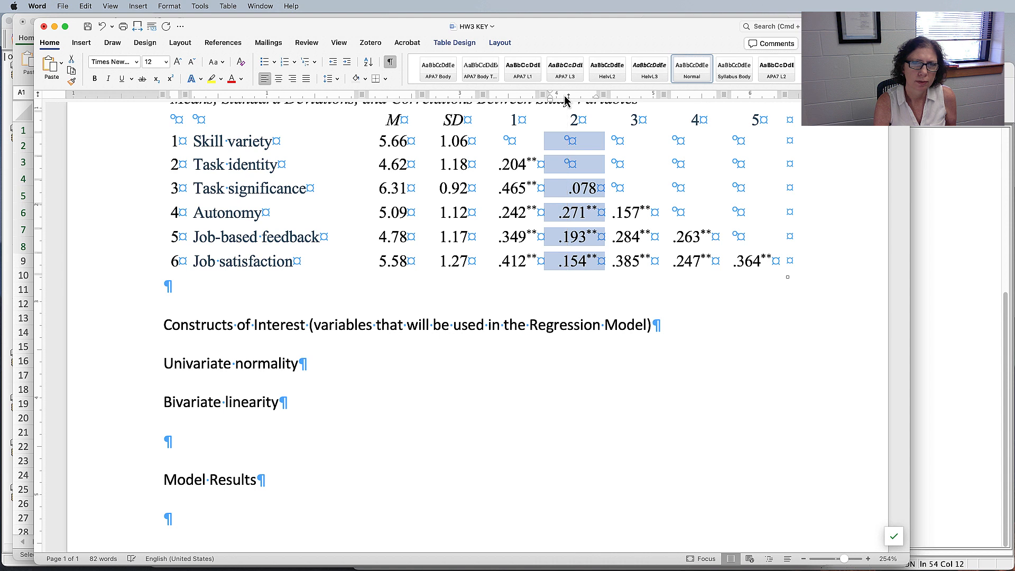
left_click(583, 191)
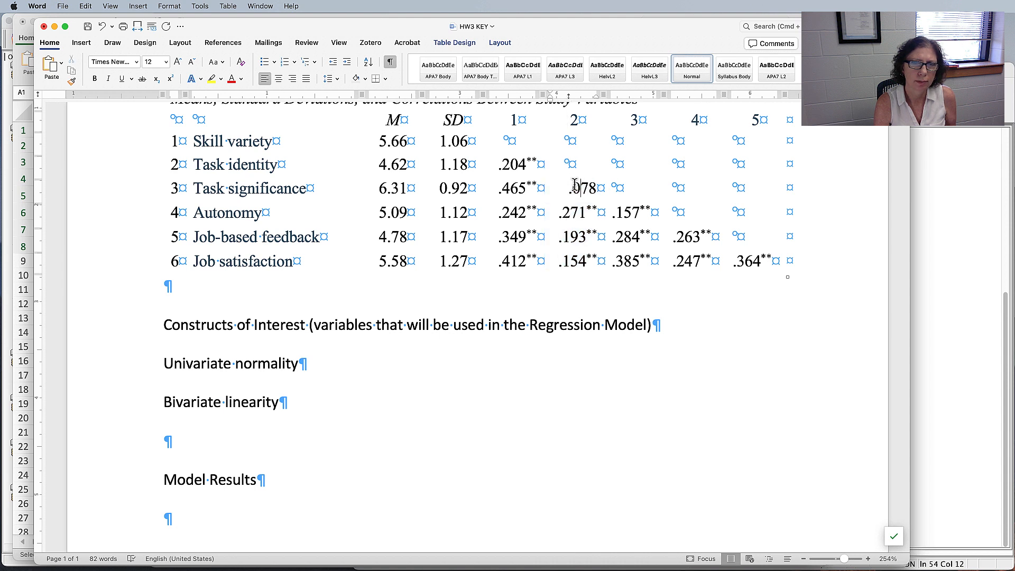
left_click(571, 189)
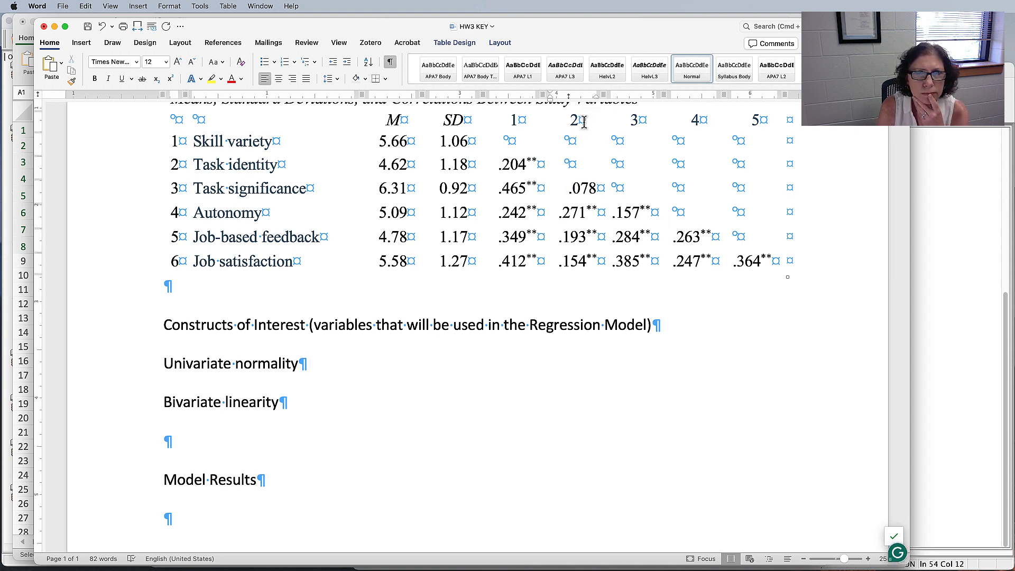
left_click_drag(585, 140, 580, 264)
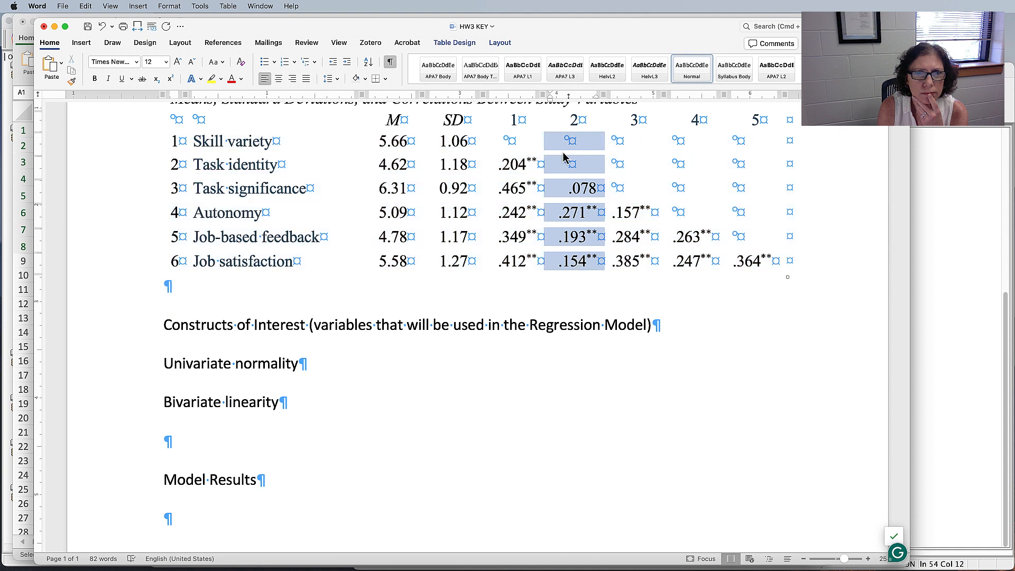
left_click_drag(567, 99, 565, 99)
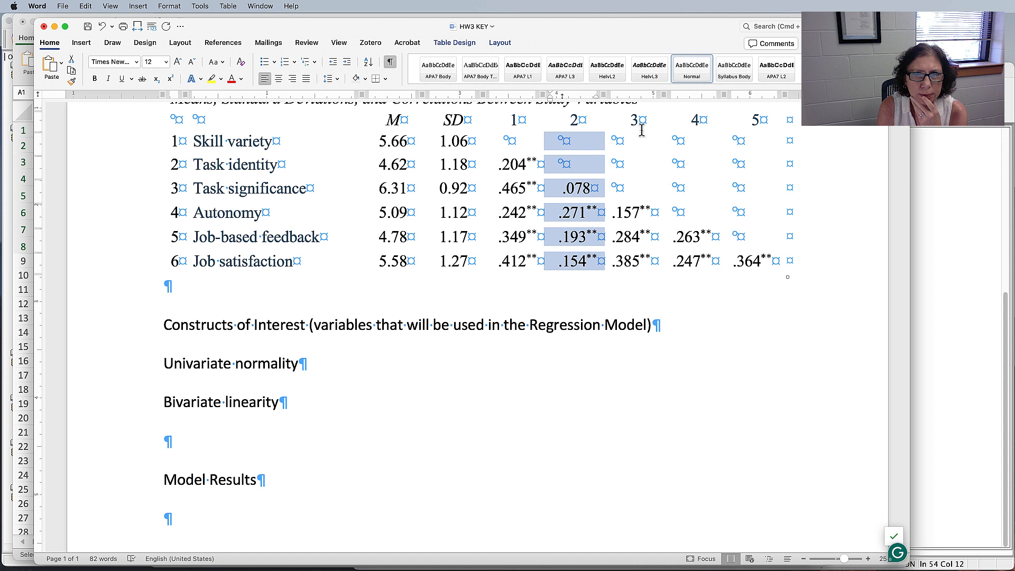
Align the correlations in columns 3, 4 and 5 beneath their headings with decimal tab stops, undoing any accidental row height change
left_click_drag(642, 139, 639, 259)
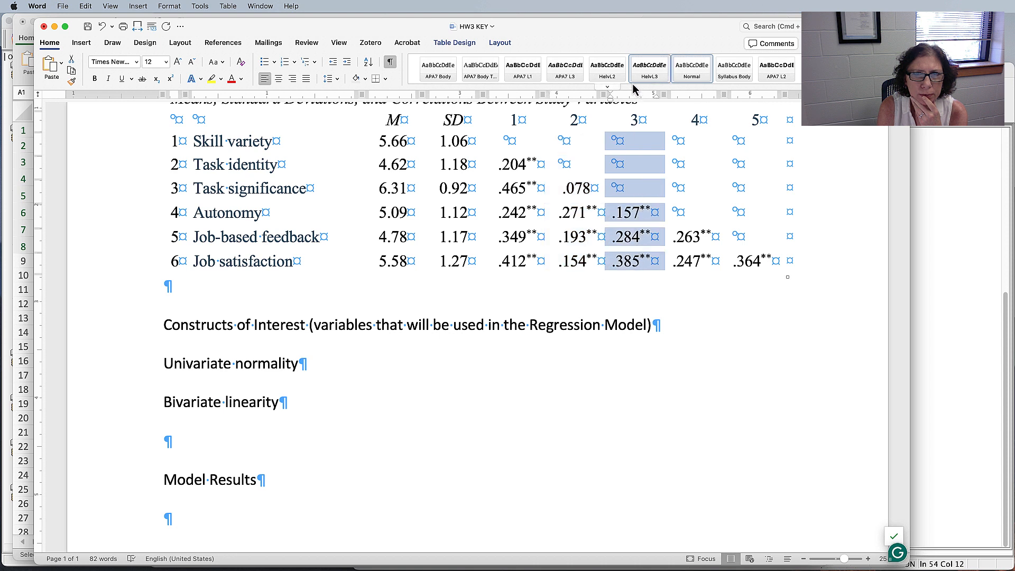
left_click_drag(627, 97, 622, 99)
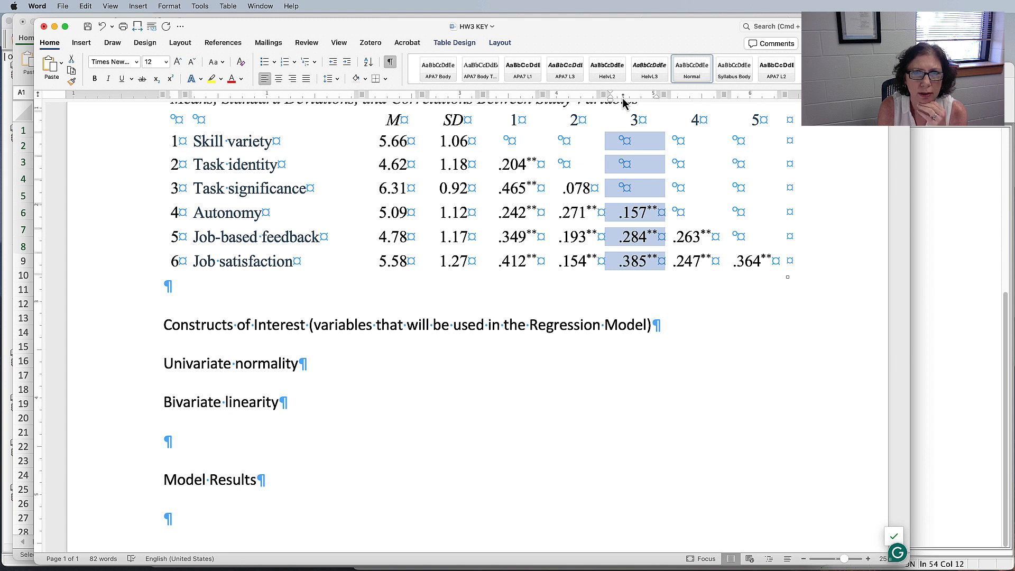
left_click_drag(706, 133, 703, 250)
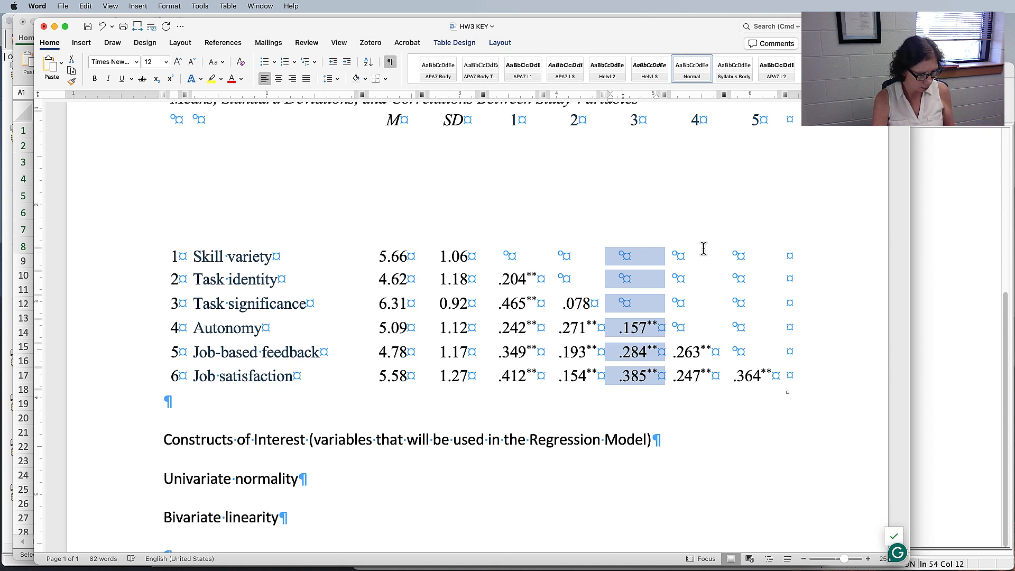
key("super+z")
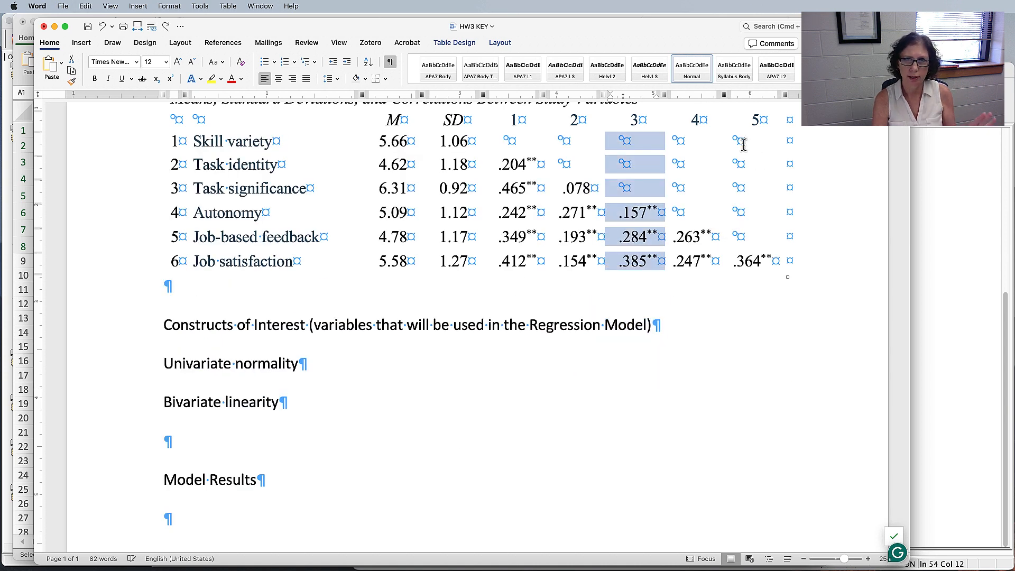
left_click(702, 143)
left_click_drag(702, 144, 703, 264)
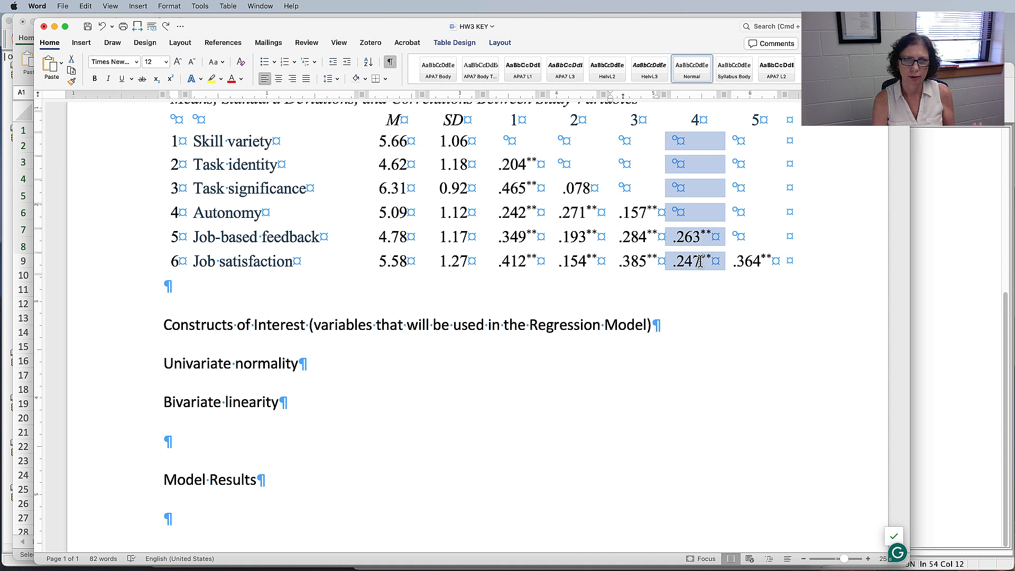
left_click_drag(687, 98, 687, 98)
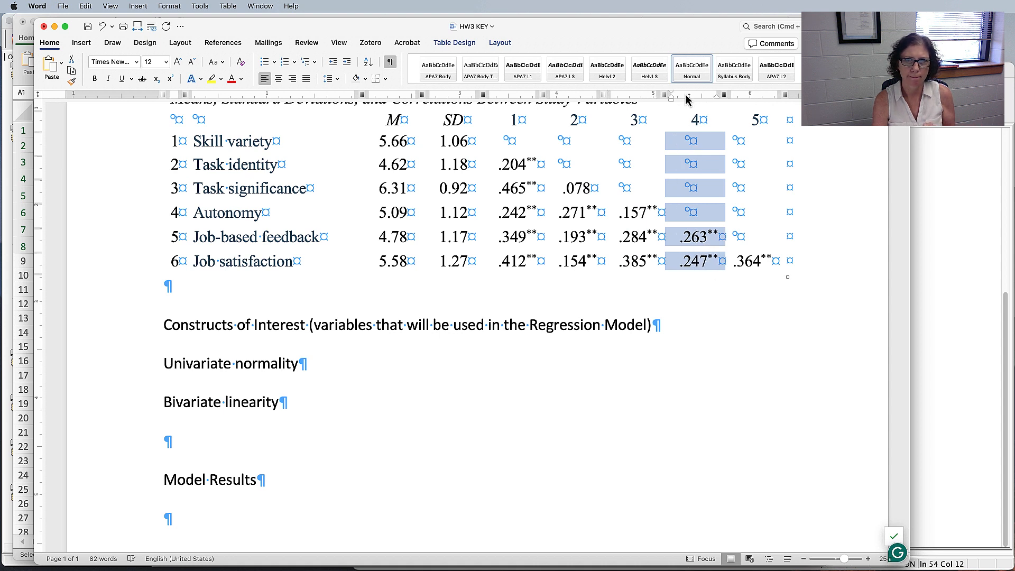
left_click_drag(766, 141, 769, 267)
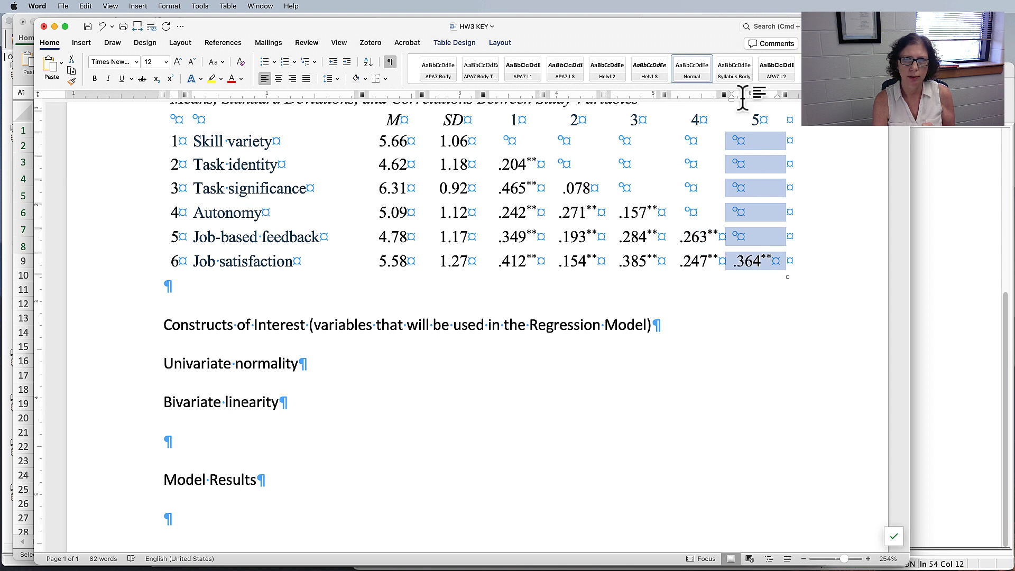
left_click_drag(745, 98, 745, 99)
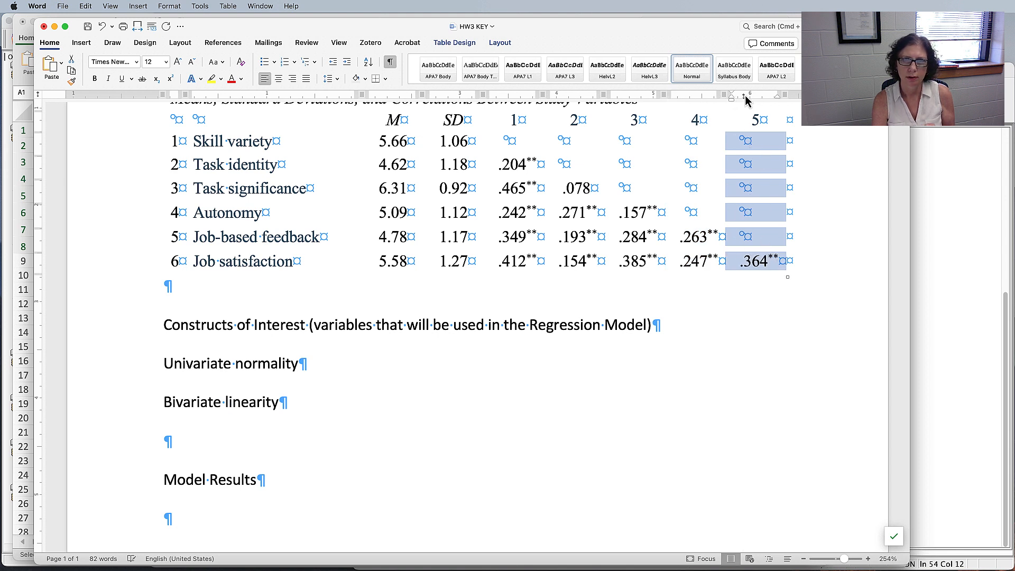
left_click(753, 288)
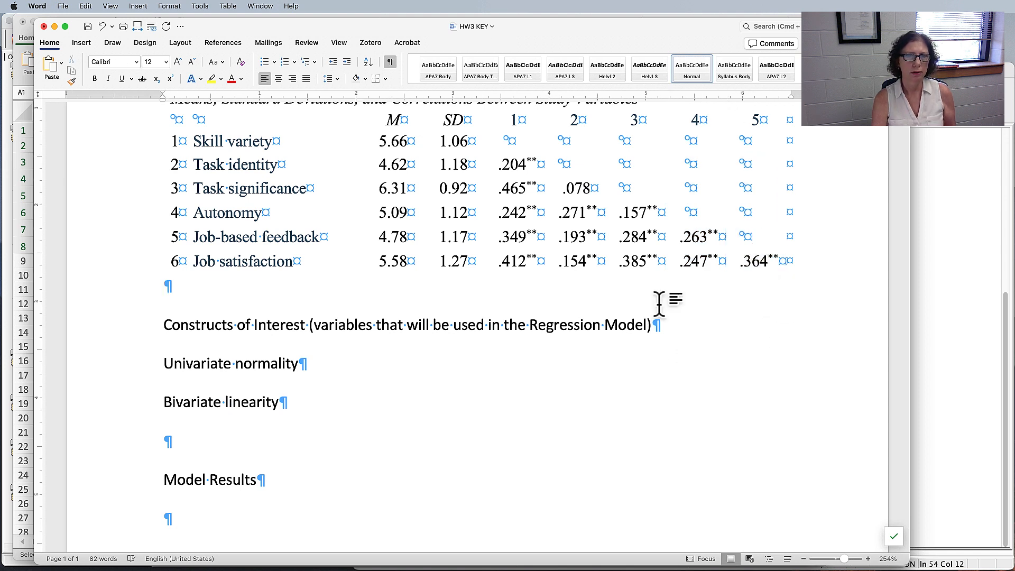
Hide the formatting marks and set the font color of the entire correlation table to black
scroll(662, 302, "up", 3)
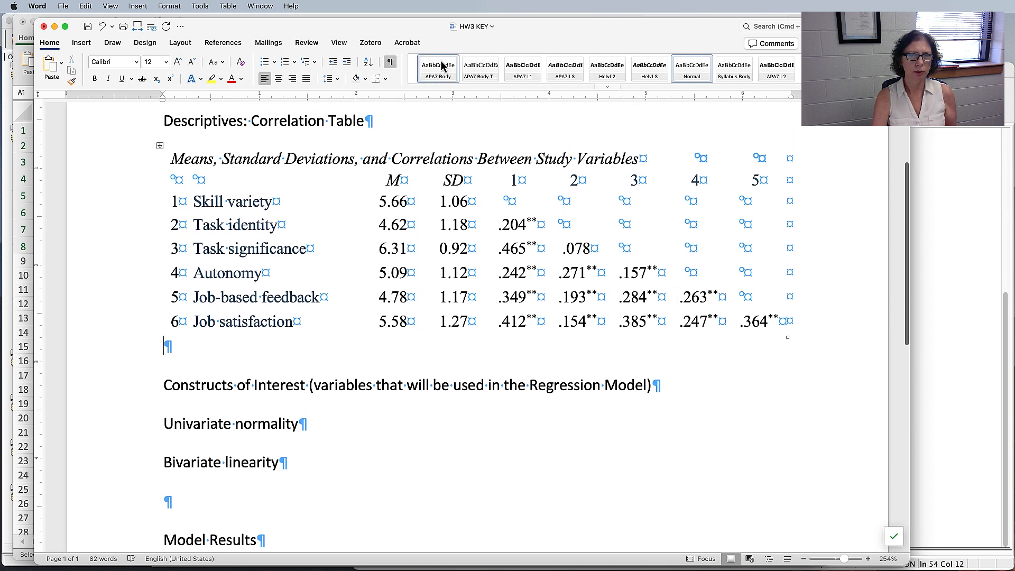
left_click(390, 62)
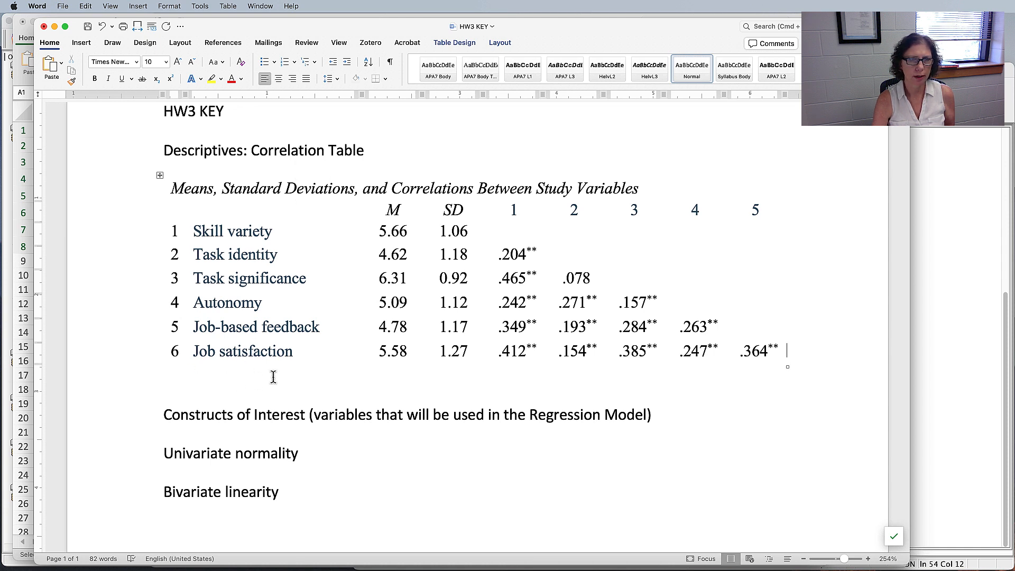
left_click_drag(256, 233, 254, 353)
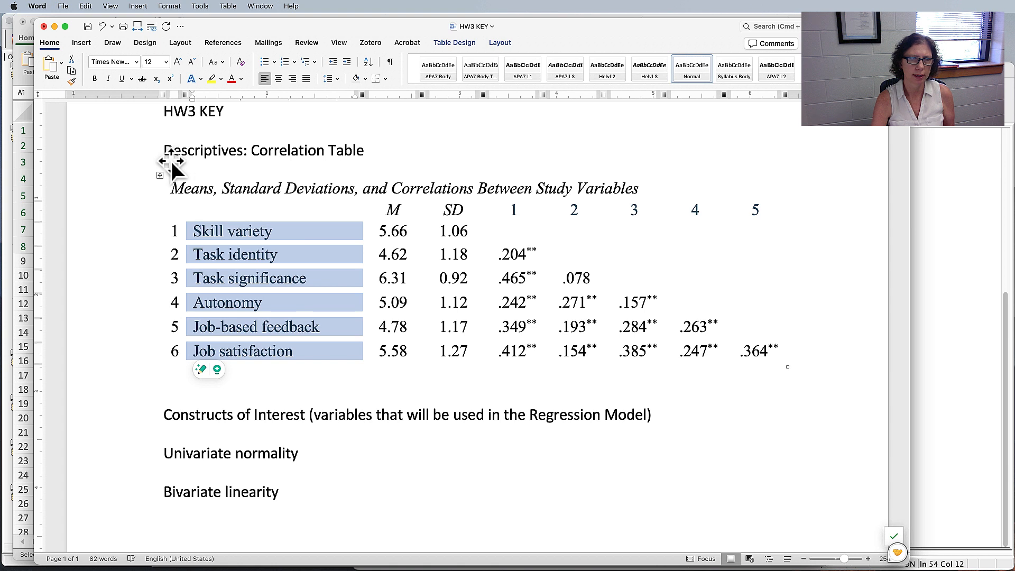
left_click(158, 175)
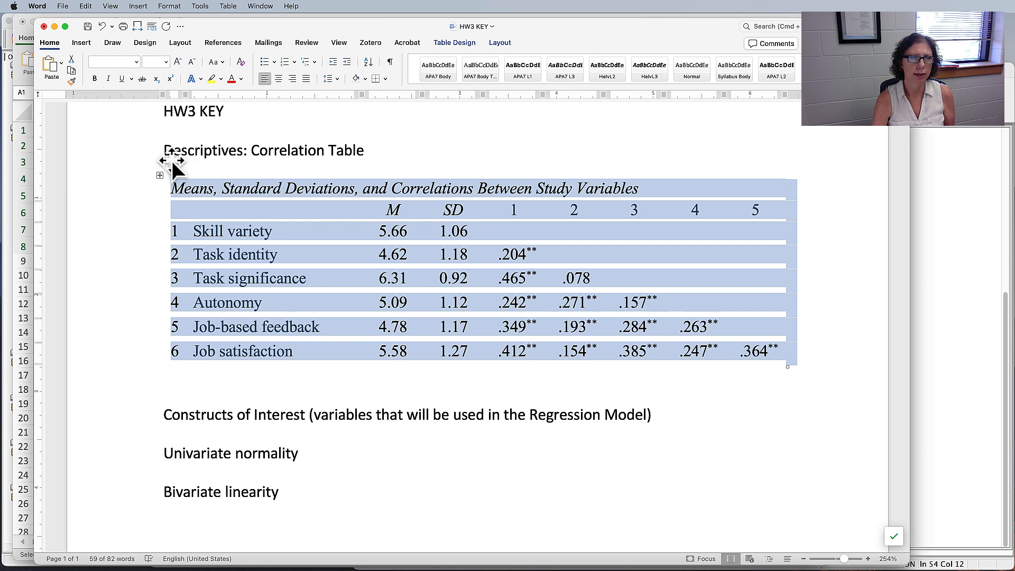
left_click(241, 79)
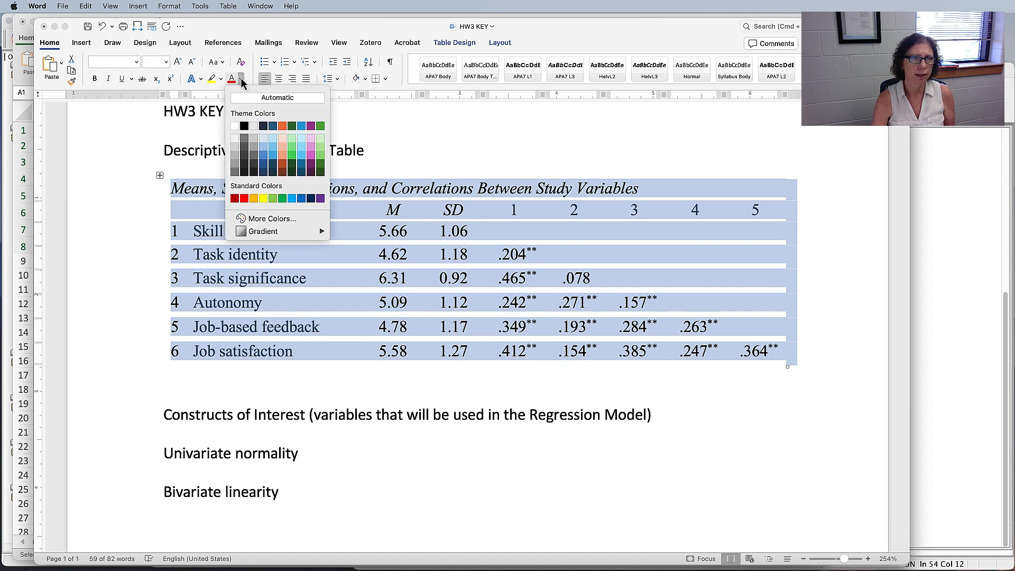
left_click(244, 127)
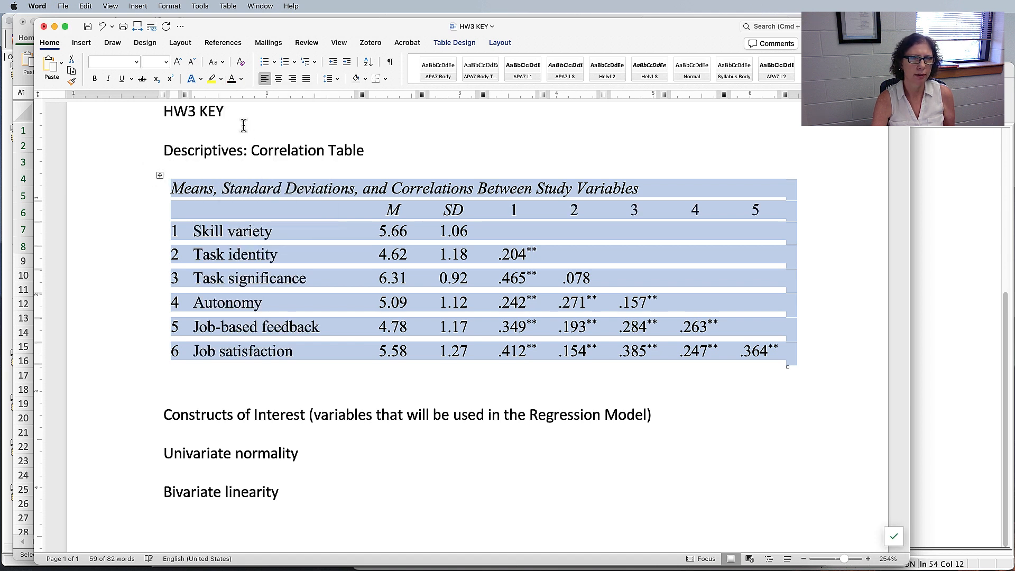
left_click(295, 312)
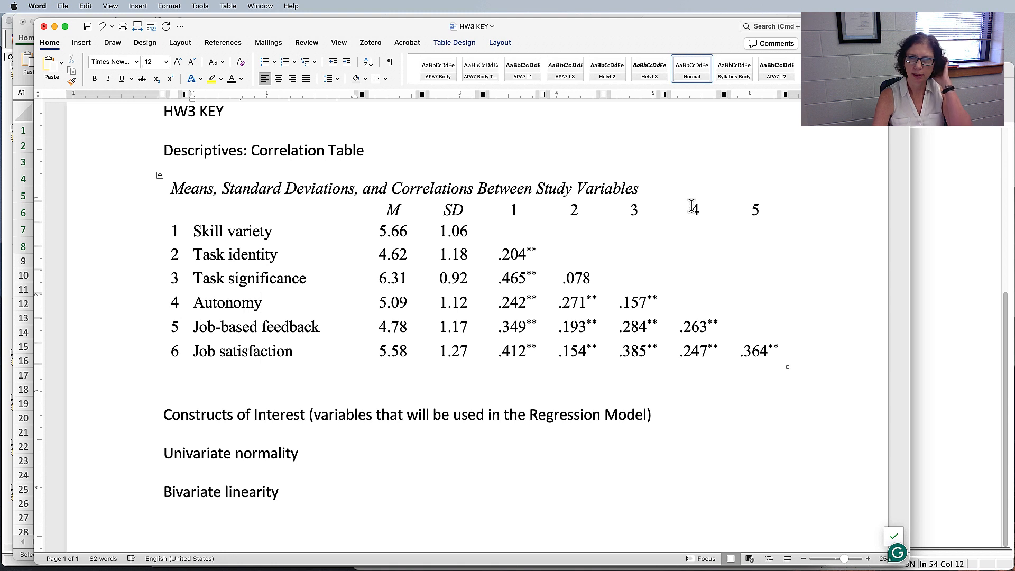
Add bottom and top borders to the table row containing the M, SD and 1–5 column headings
left_click(129, 206)
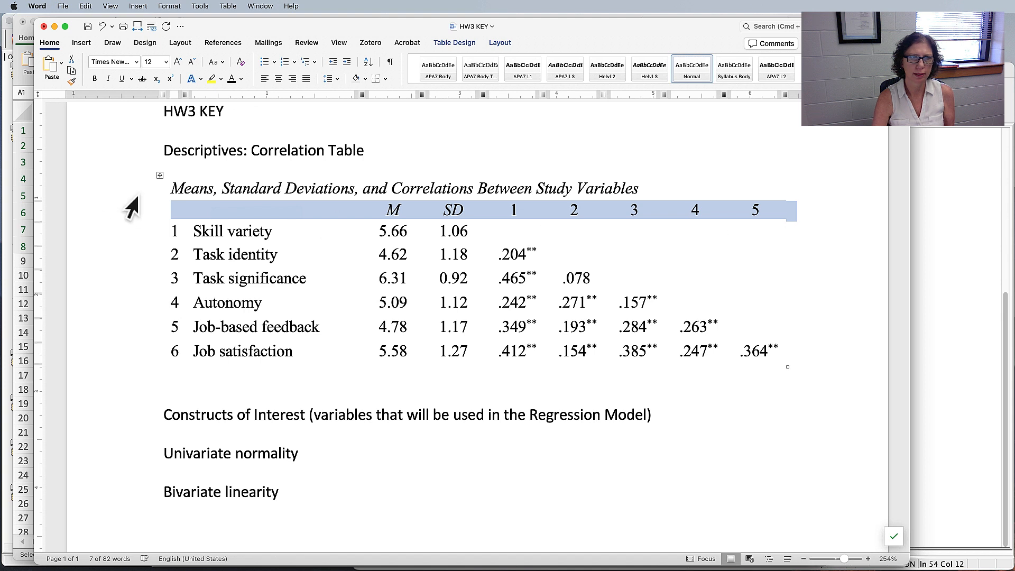
left_click(130, 227)
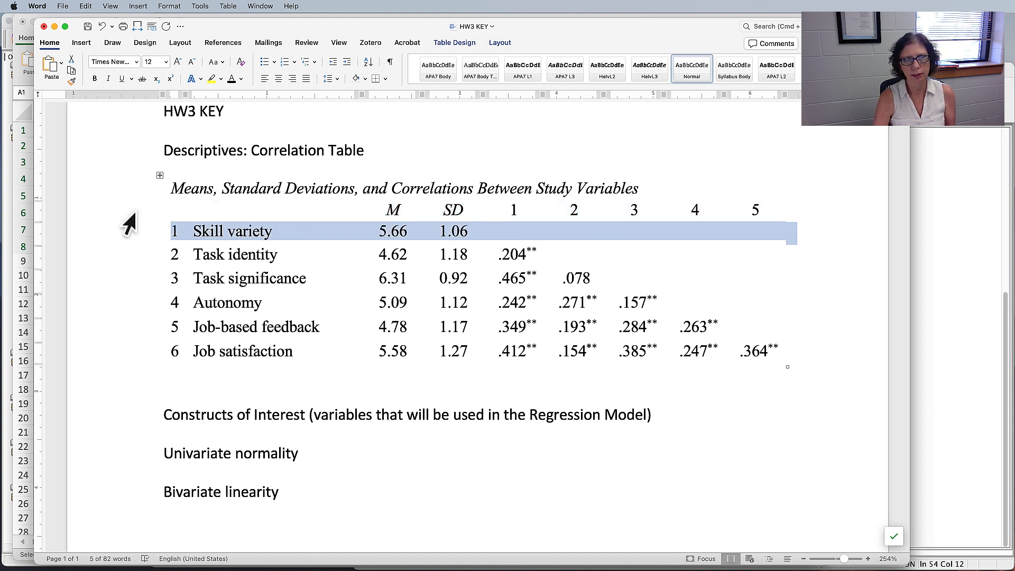
left_click(129, 186)
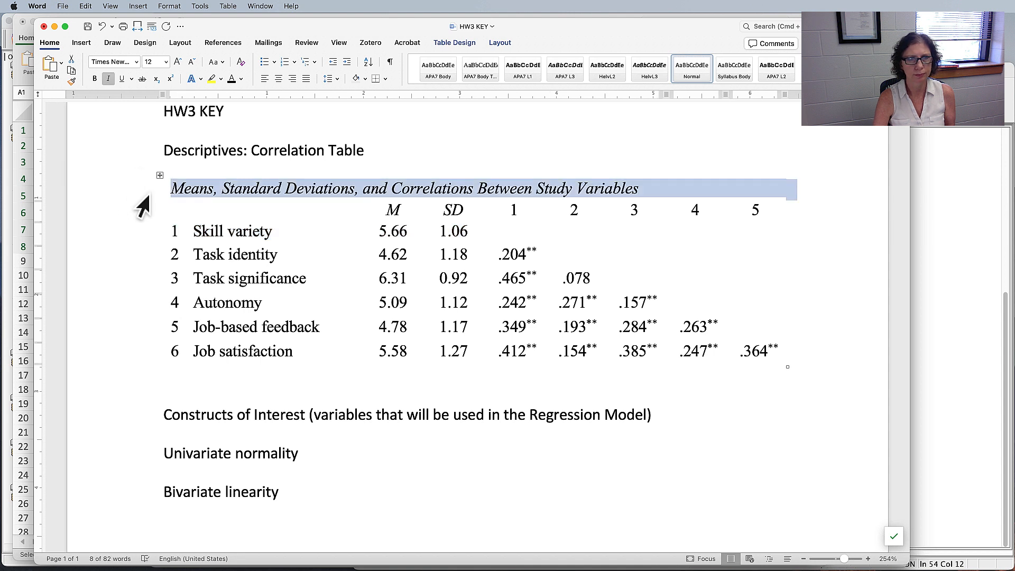
left_click(138, 222)
left_click(137, 184)
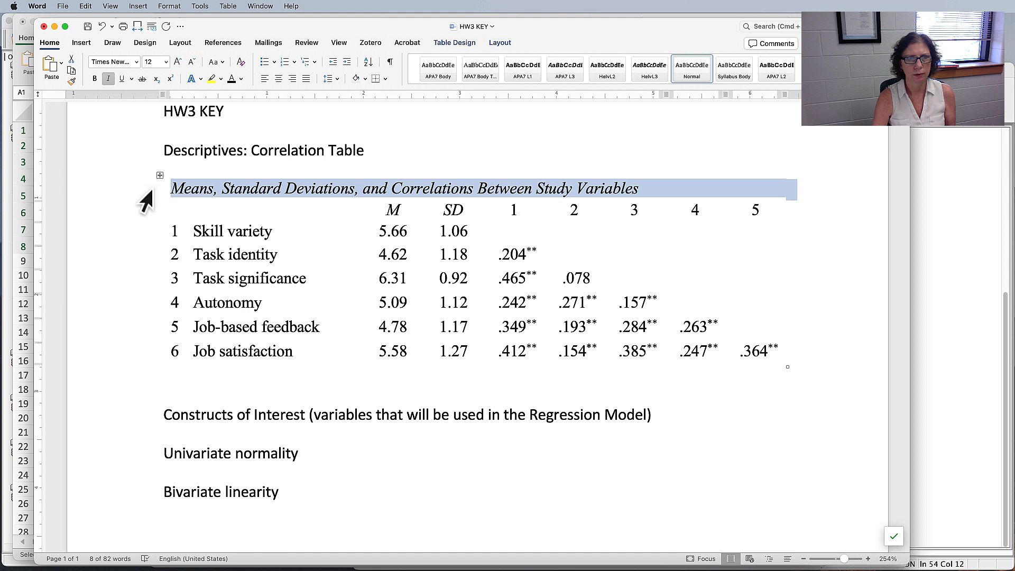
left_click(138, 204)
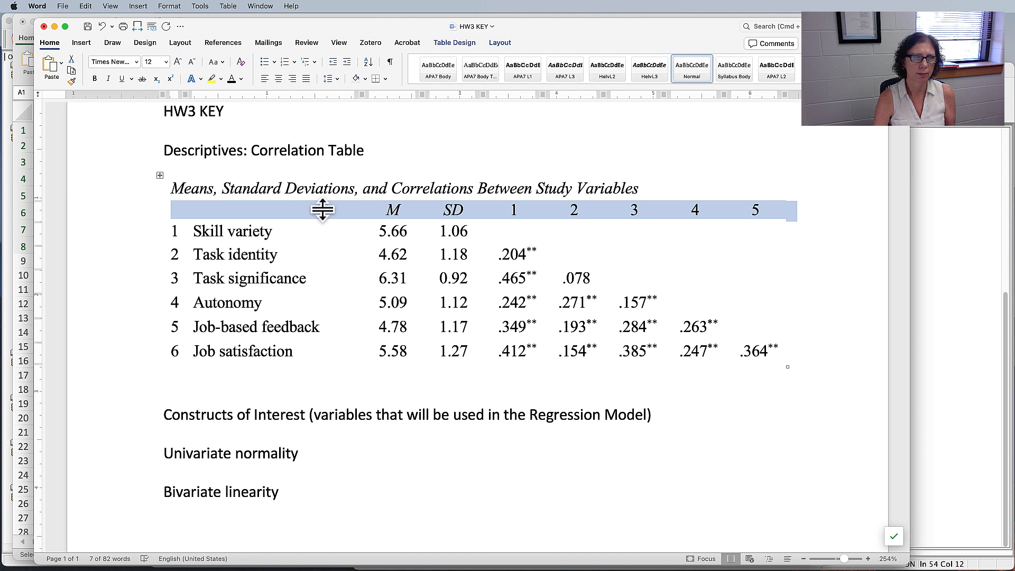
left_click(376, 79)
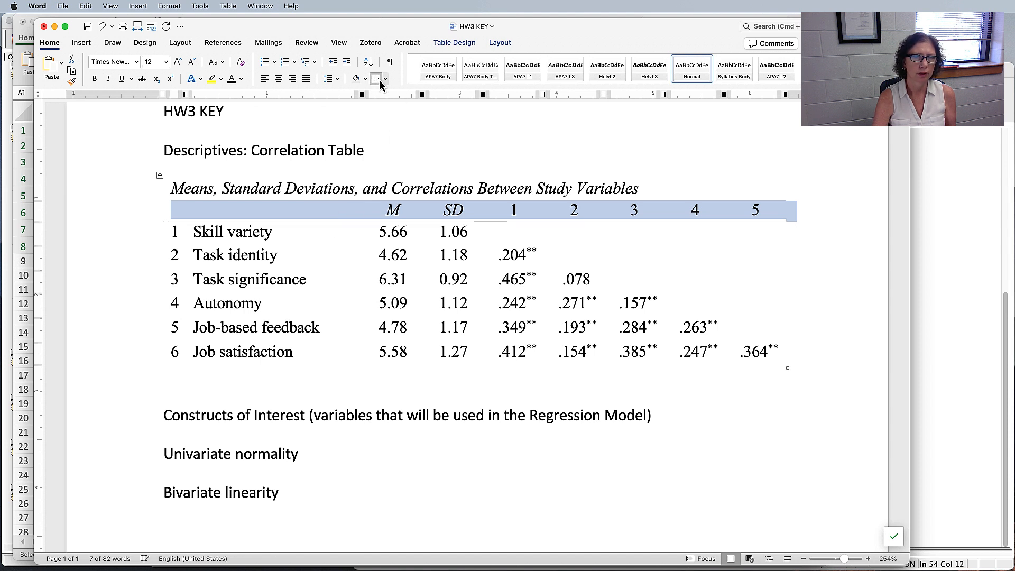
left_click(385, 79)
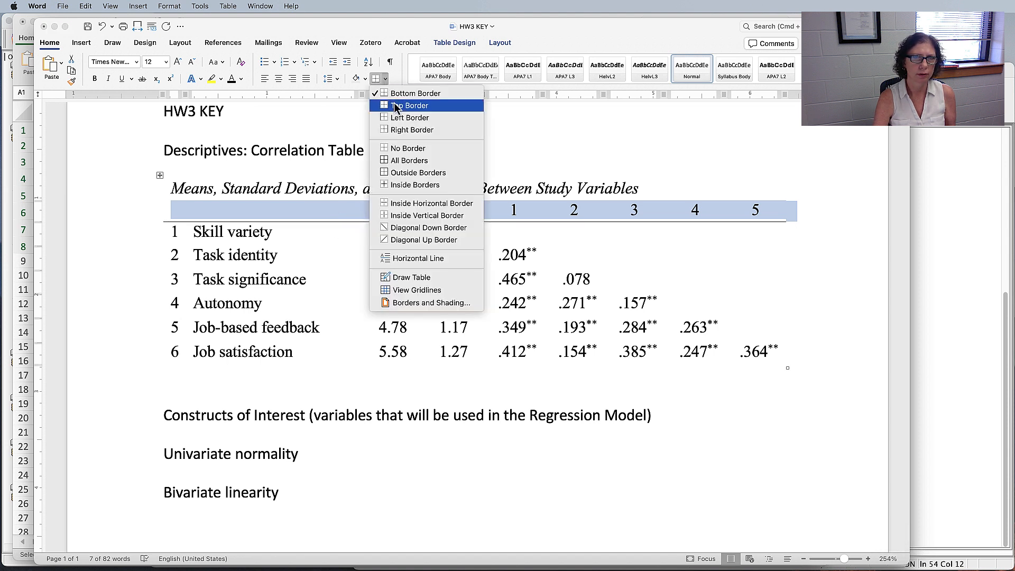
left_click(400, 106)
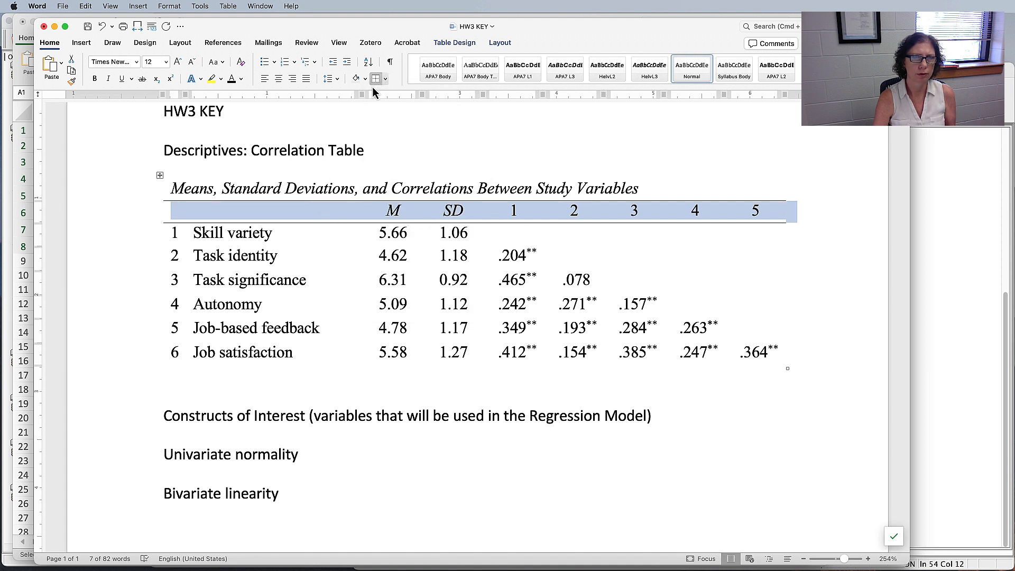
Add a new row below Job satisfaction, show the formatting marks, and merge the new row's cells into one
left_click(134, 350)
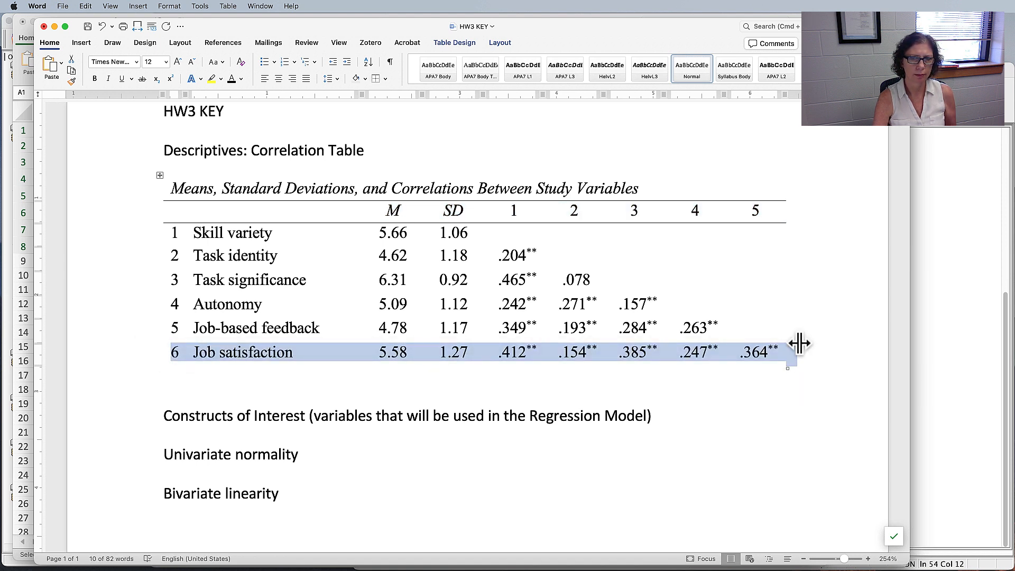
left_click(783, 353)
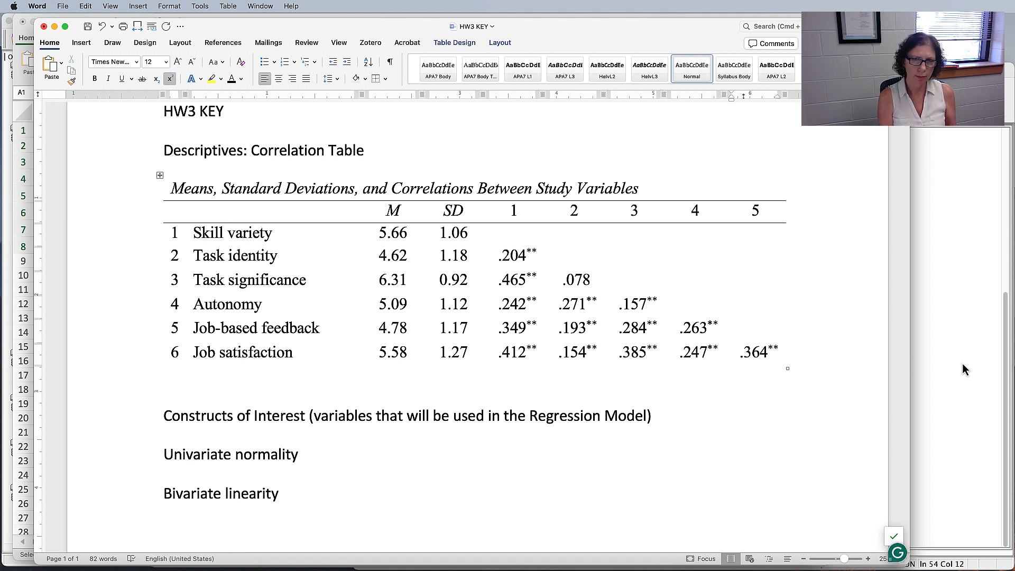
key("Tab")
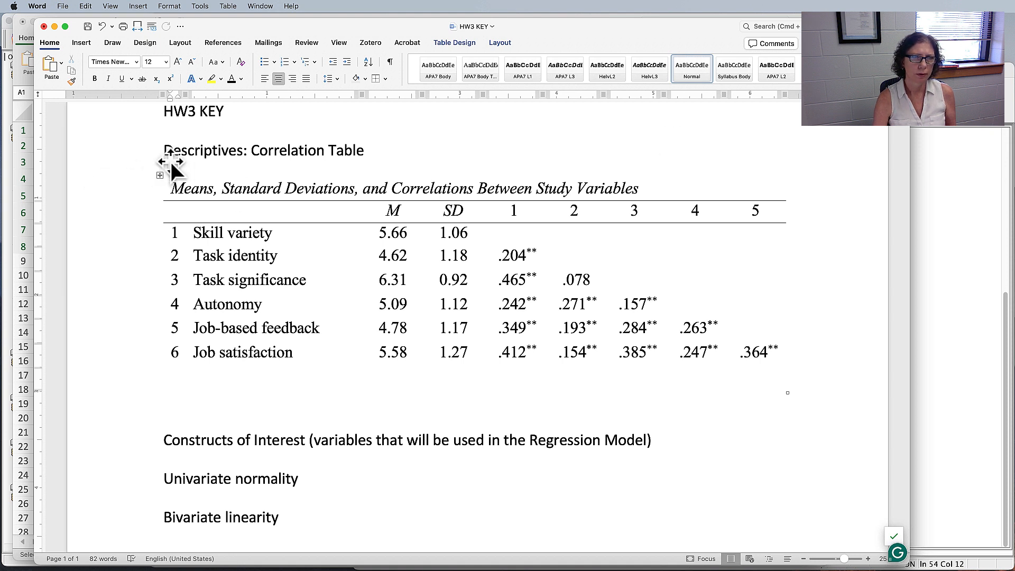
left_click(388, 64)
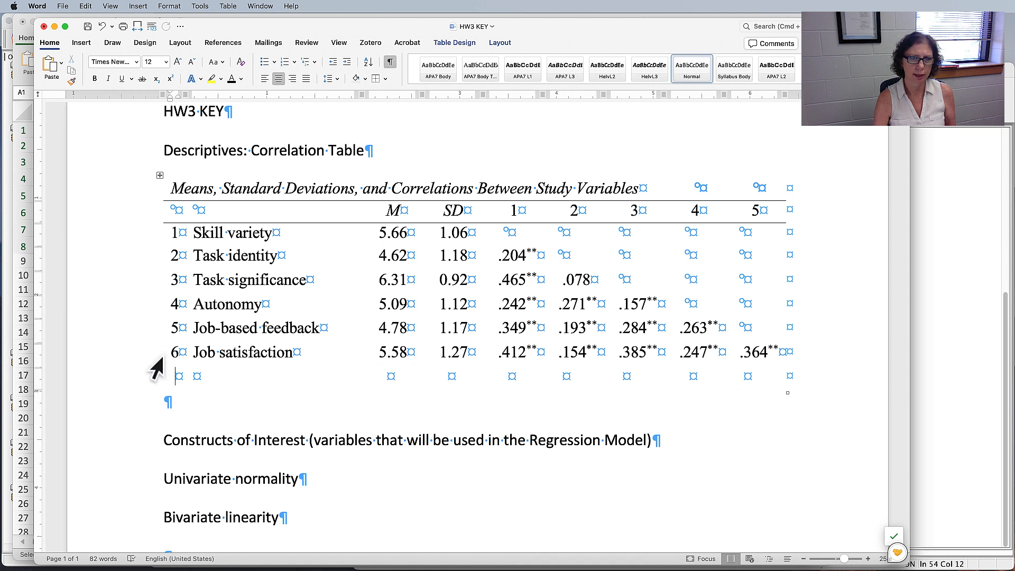
left_click_drag(189, 363, 803, 365)
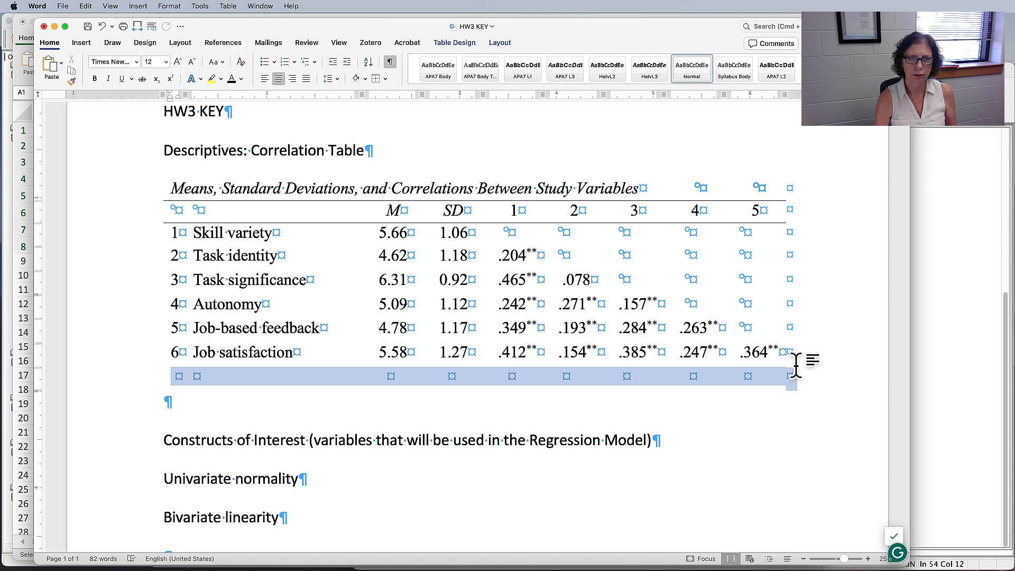
left_click(500, 43)
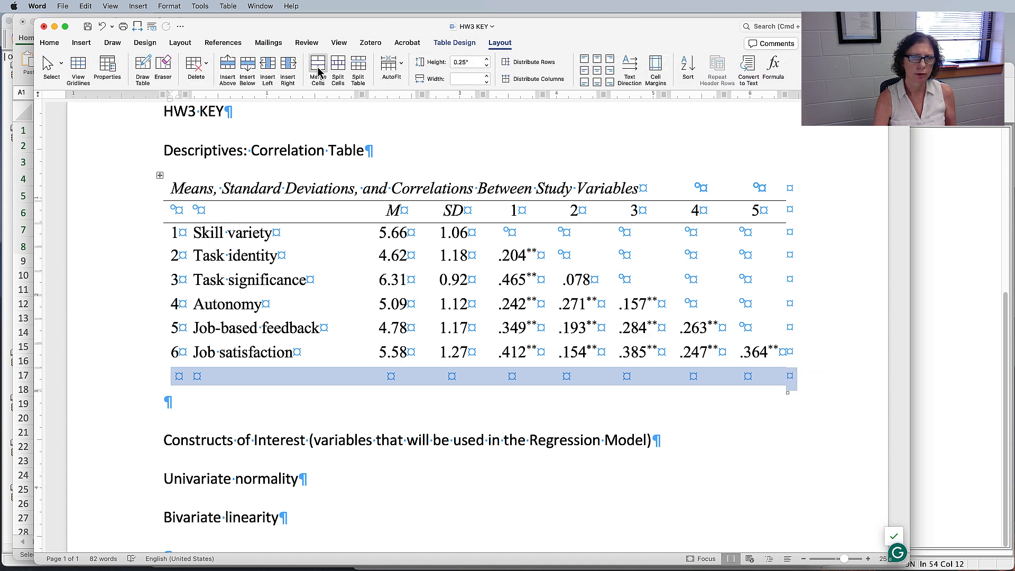
left_click(318, 67)
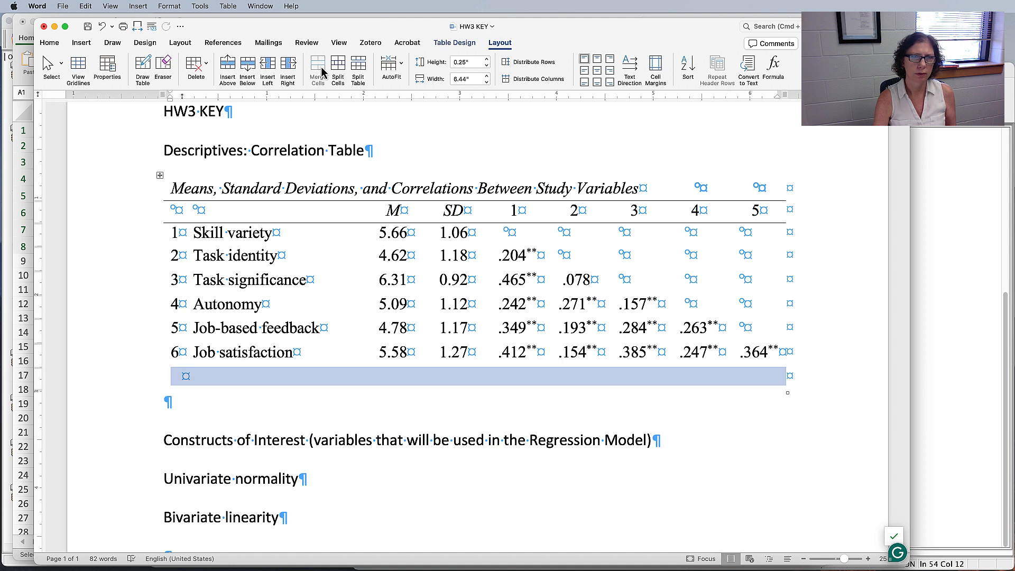
Merge all cells of the table's title row and delete the extra empty paragraphs beneath the title
left_click(145, 170)
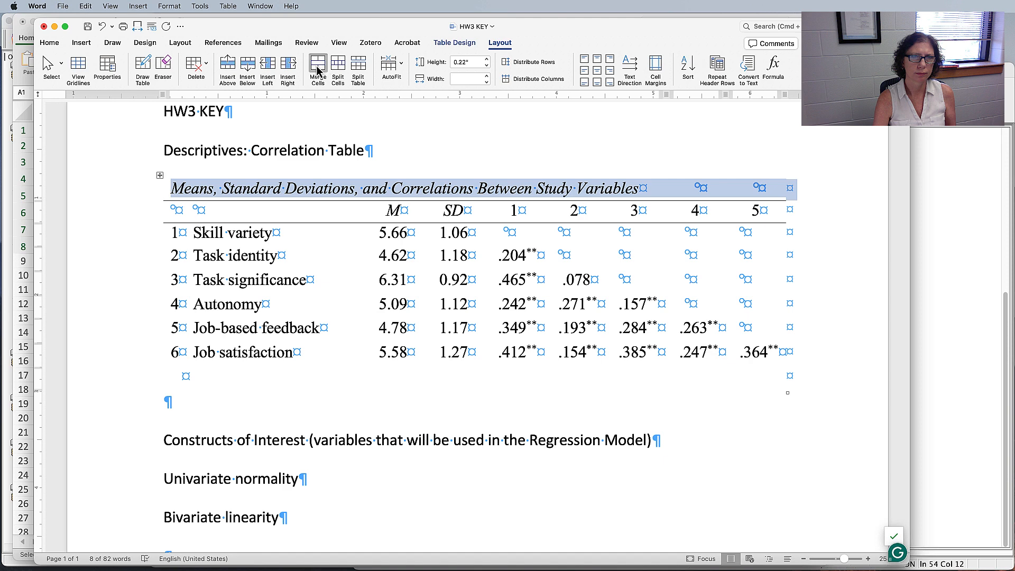
left_click(318, 69)
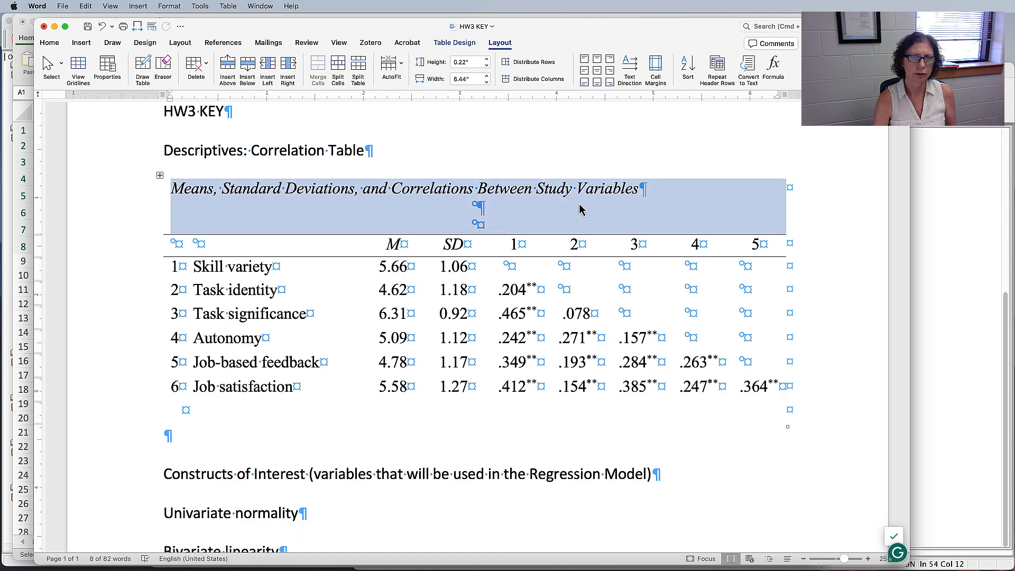
left_click(500, 225)
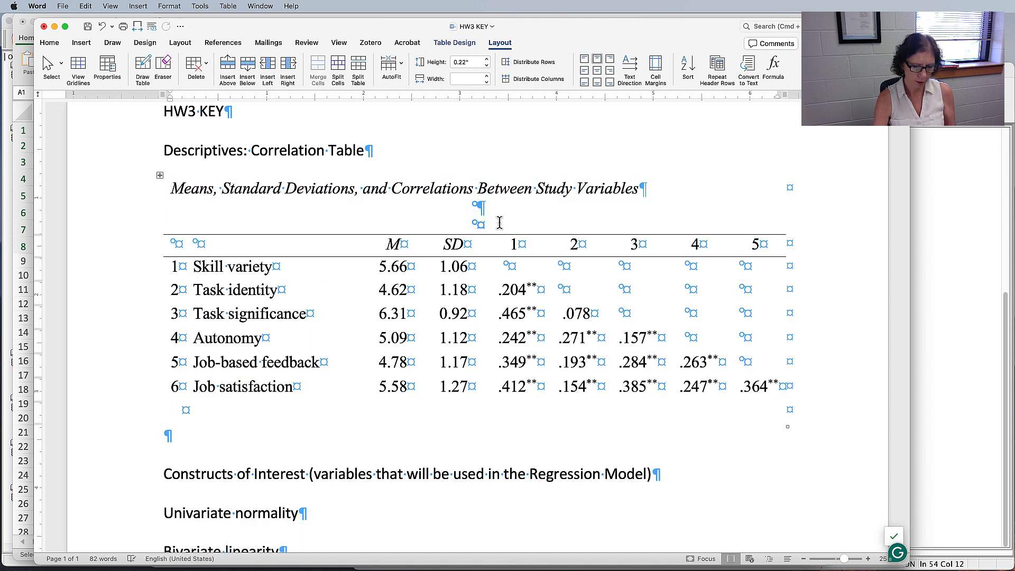
key("BackSpace")
key("BackSpace")
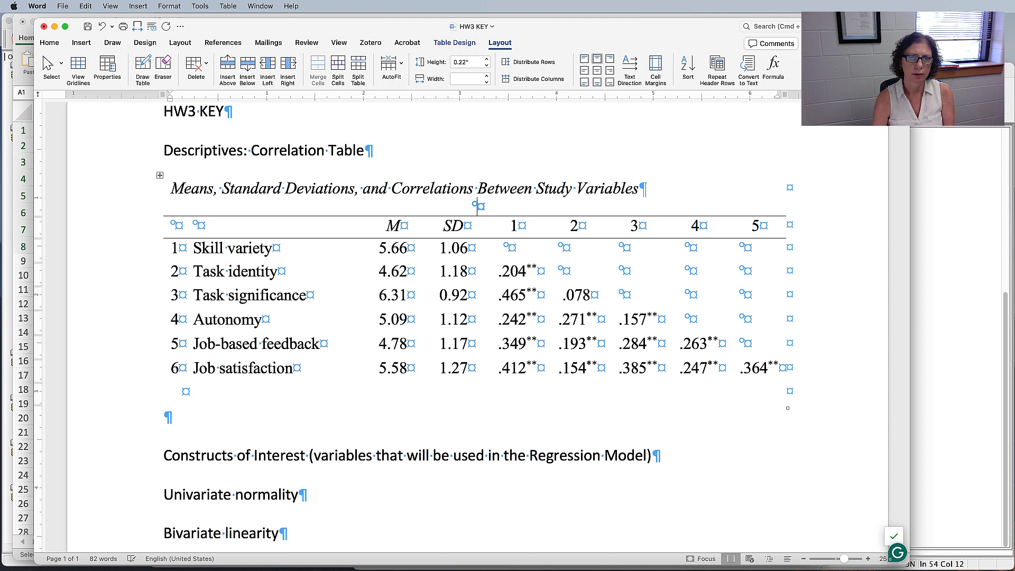
key("BackSpace")
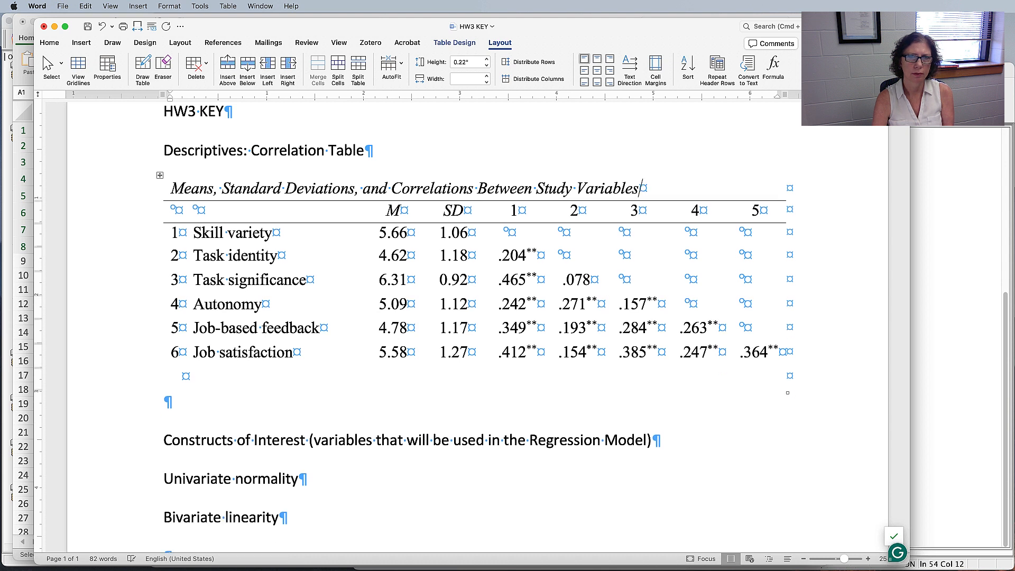
Enter "Note." in the merged last row with the word Note in italics, and set the row's font size to 10
left_click(177, 378)
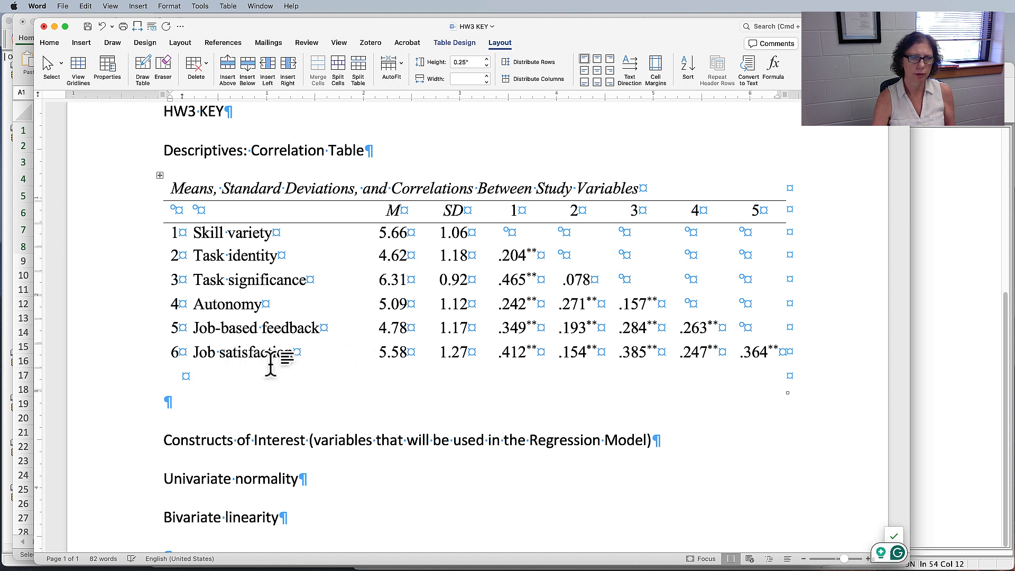
type("Note.")
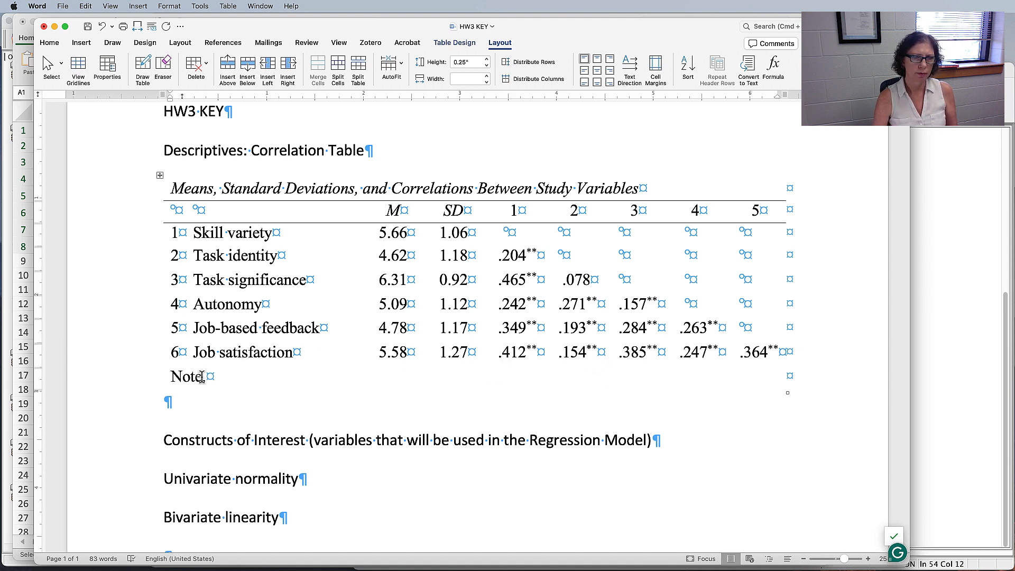
left_click_drag(203, 376, 167, 376)
key("super+i")
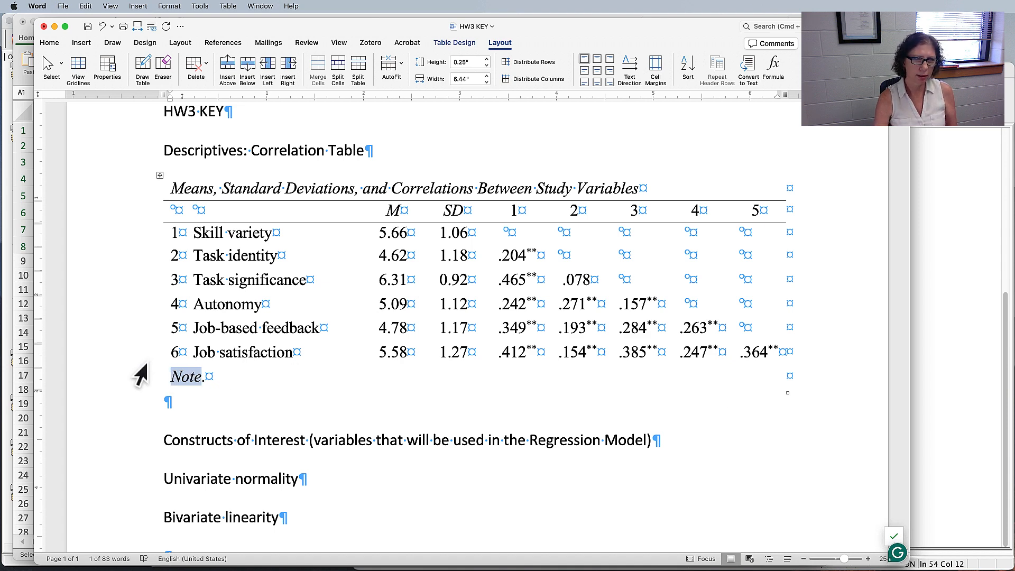
left_click(144, 379)
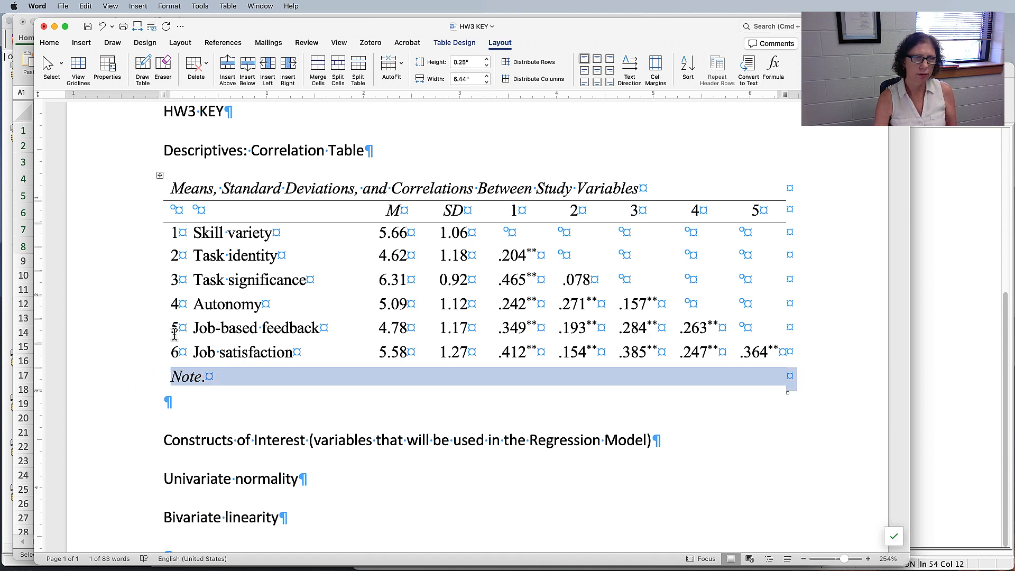
left_click(49, 43)
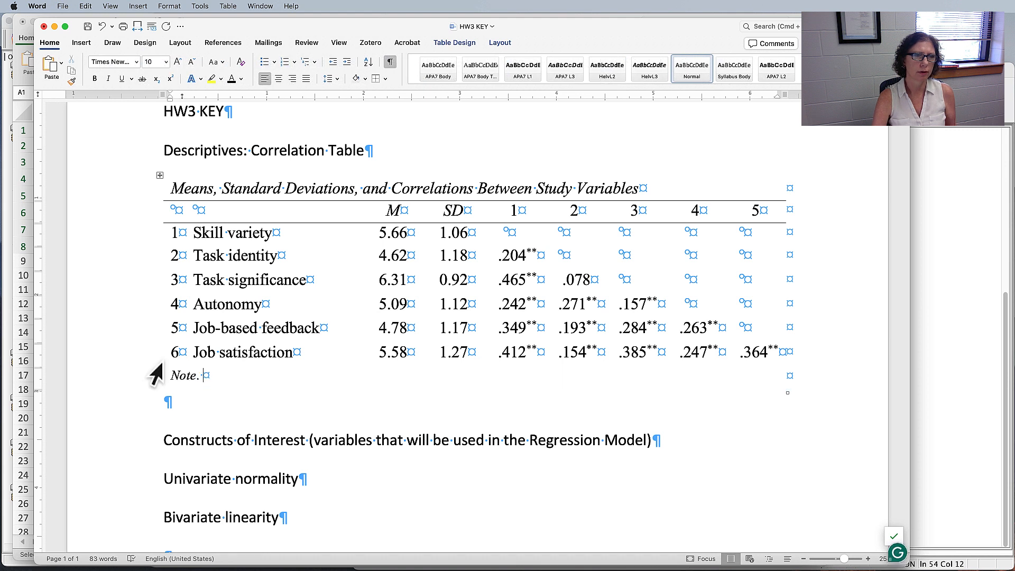
left_click(158, 369)
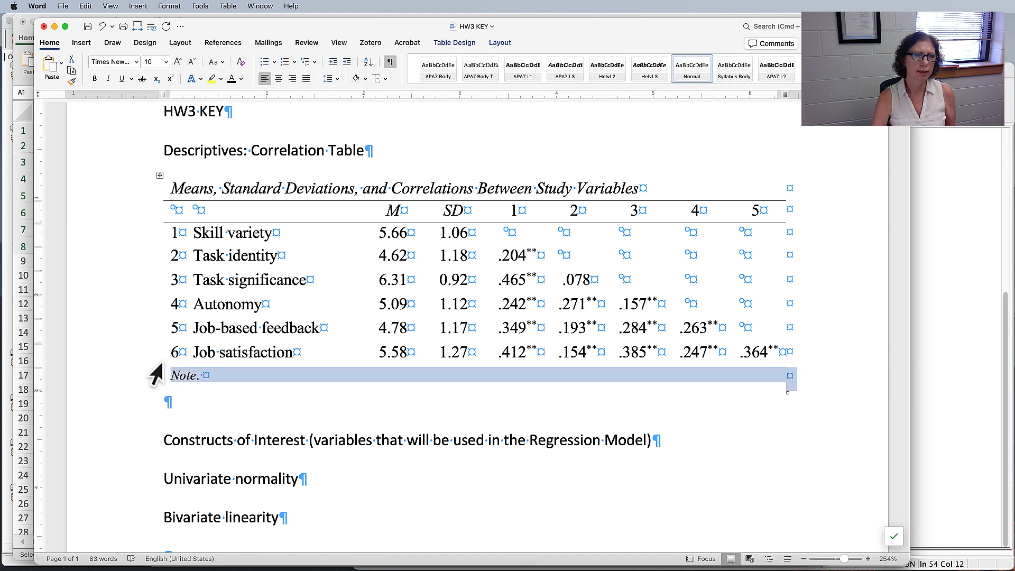
left_click(166, 62)
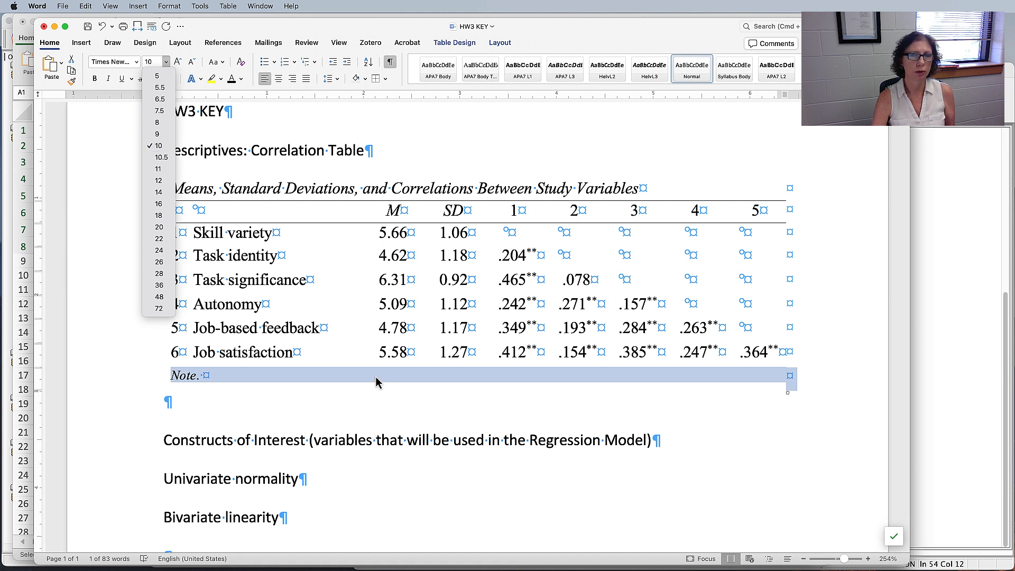
Add a top border to the Note row, directly beneath the Job satisfaction row
left_click(139, 382)
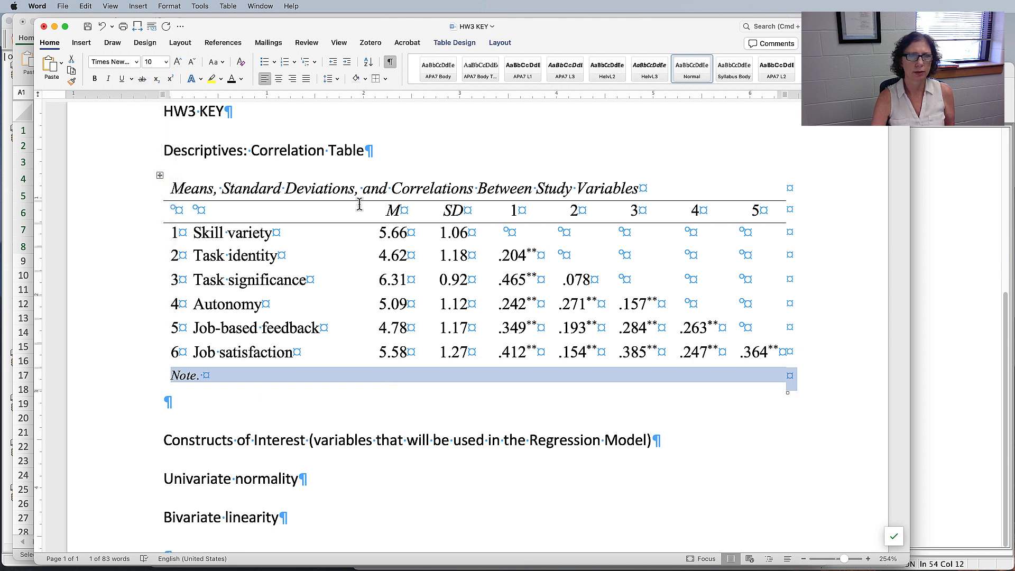
left_click(376, 78)
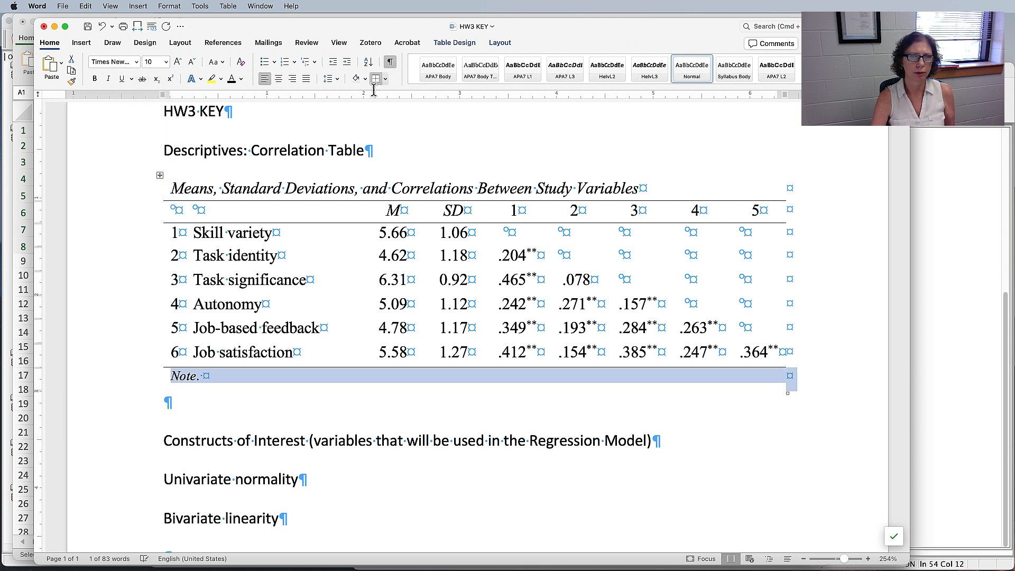
left_click(497, 375)
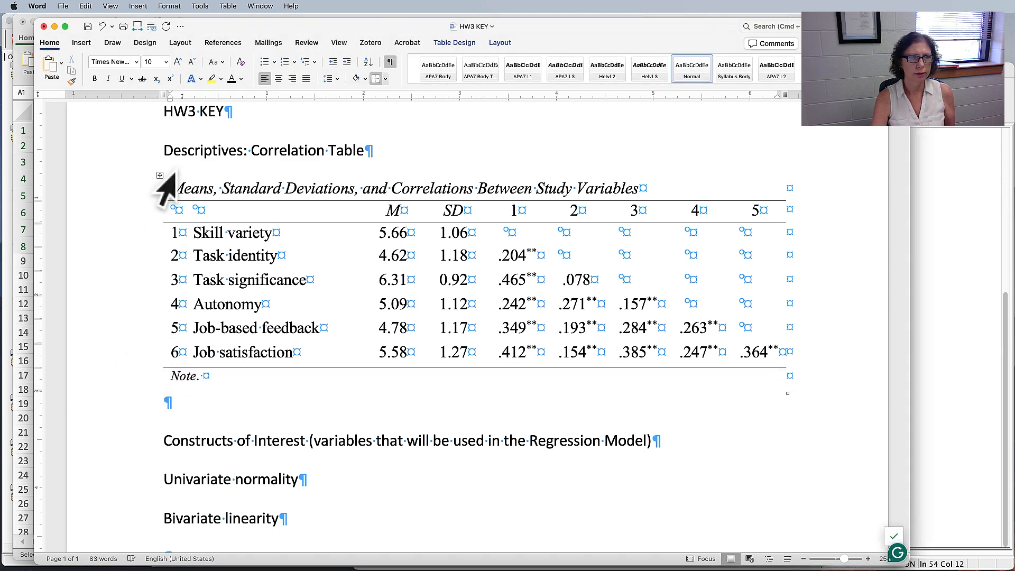
Insert a new line reading "Table 1" between the "Descriptives: Correlation Table" heading and the table
left_click(219, 162)
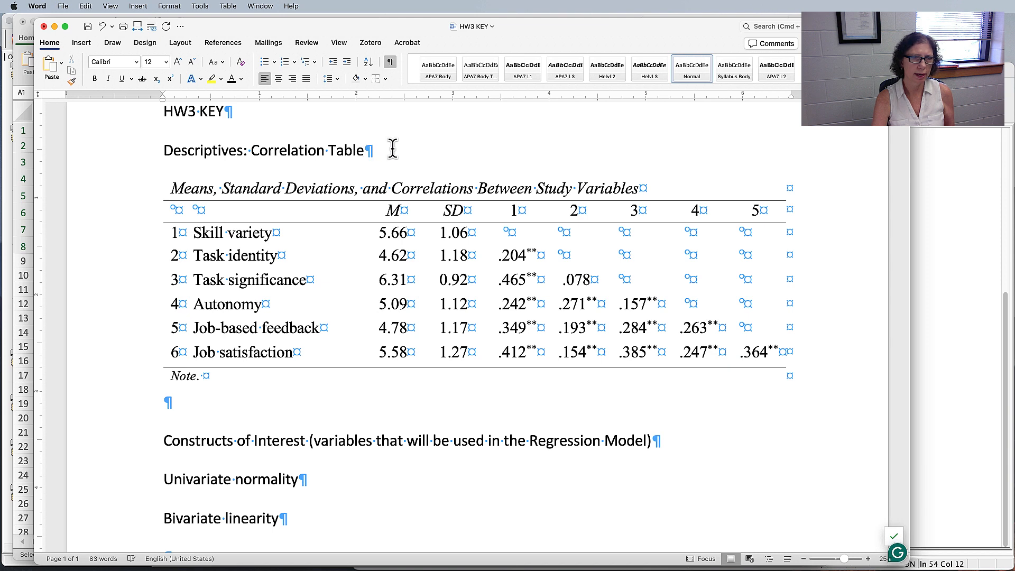
left_click(485, 154)
key("Return")
type("T")
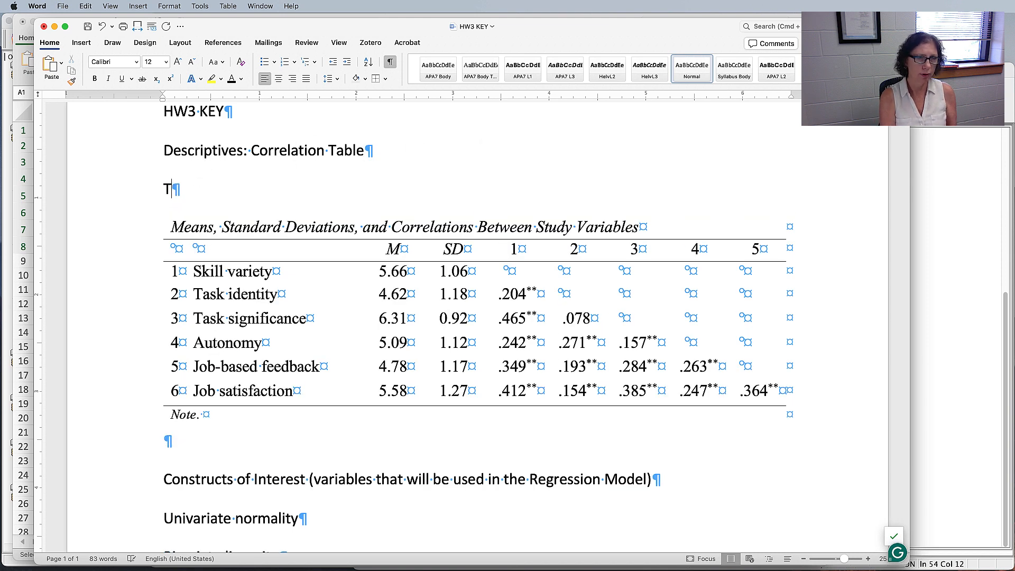
type("able 1")
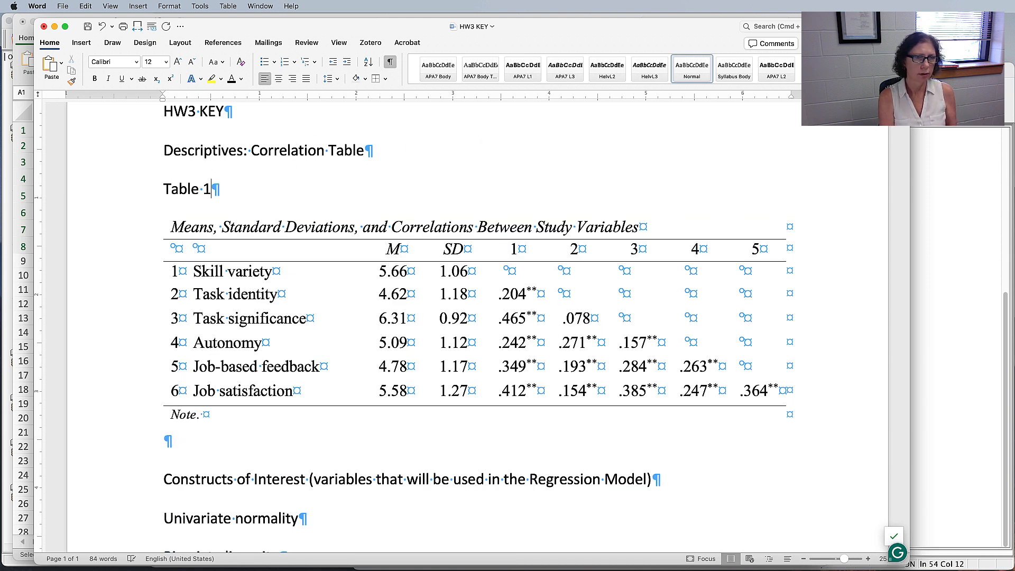
Set the "Table 1" label's font to Times New Roman and hide the formatting marks
scroll(58, 154, "up", 1)
left_click(153, 196)
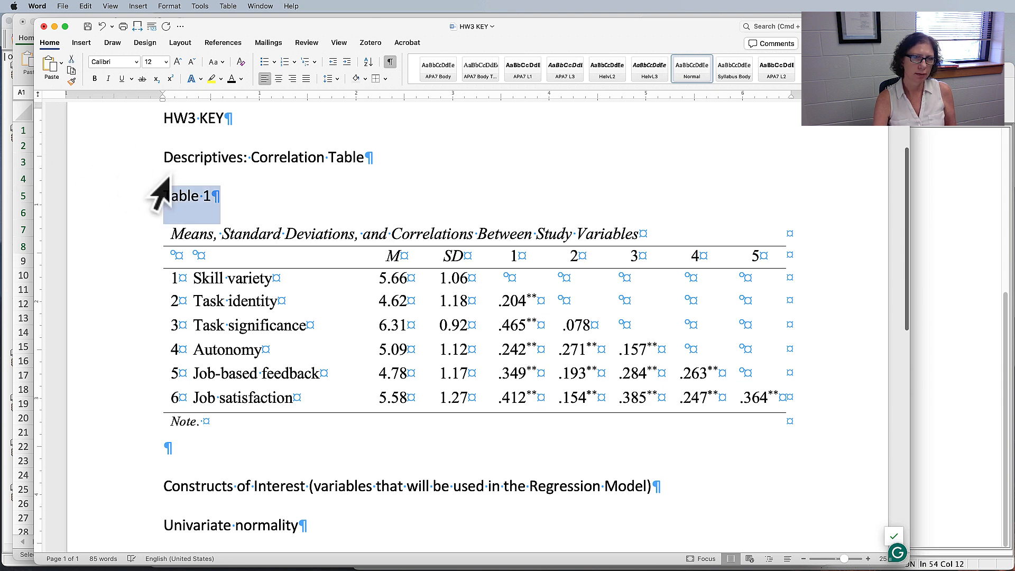
left_click(136, 62)
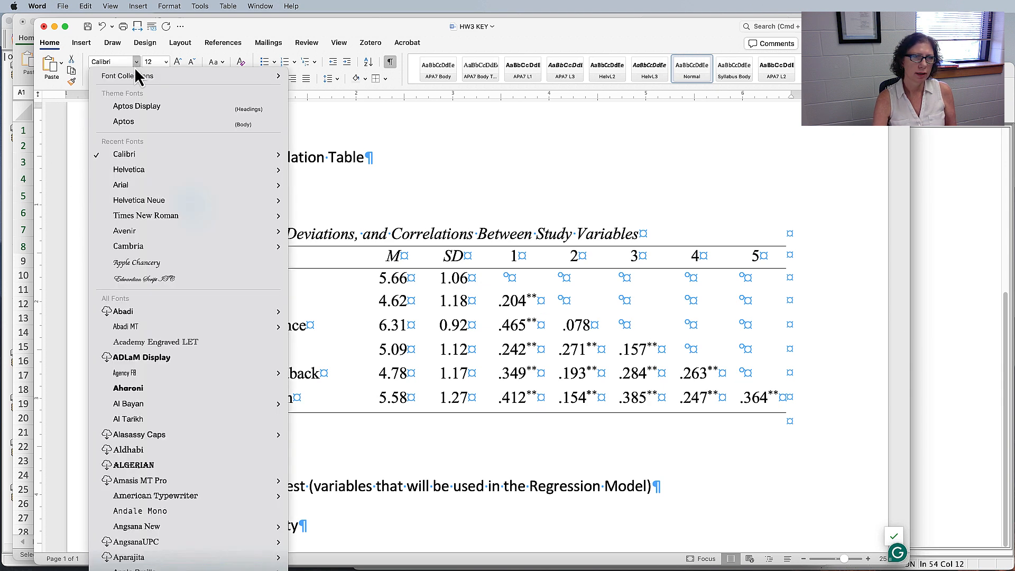
left_click(143, 216)
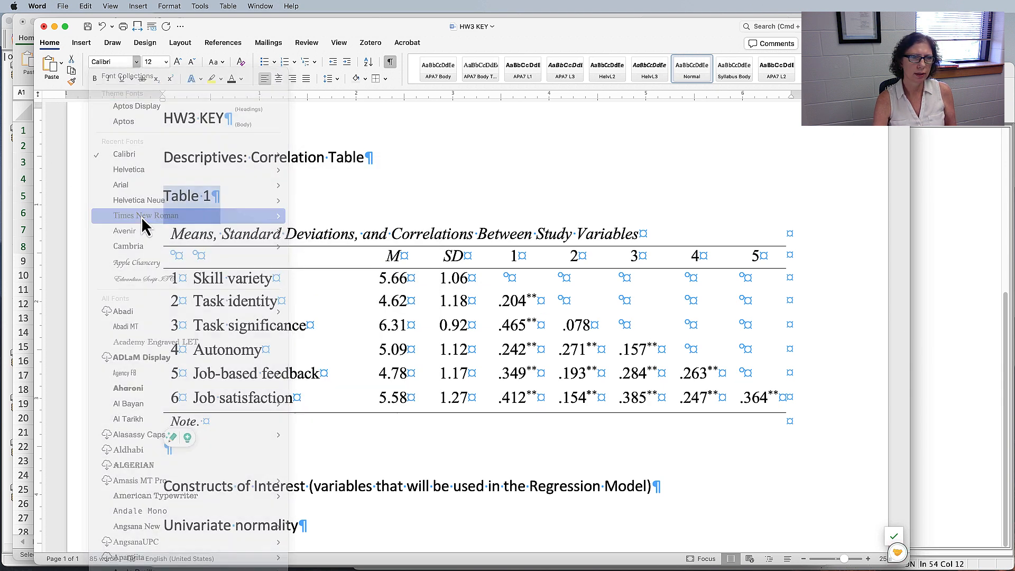
left_click(266, 370)
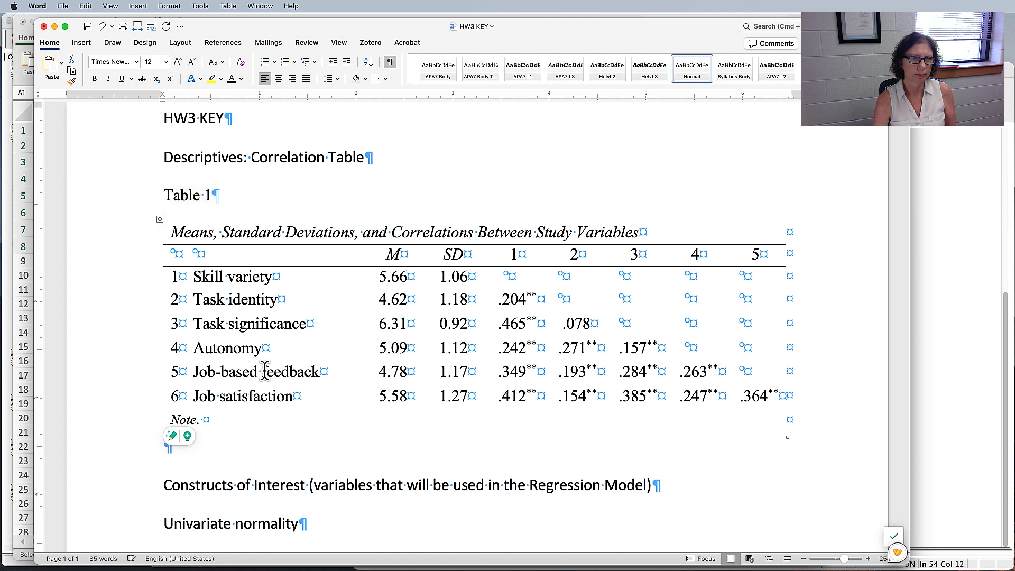
left_click(427, 485)
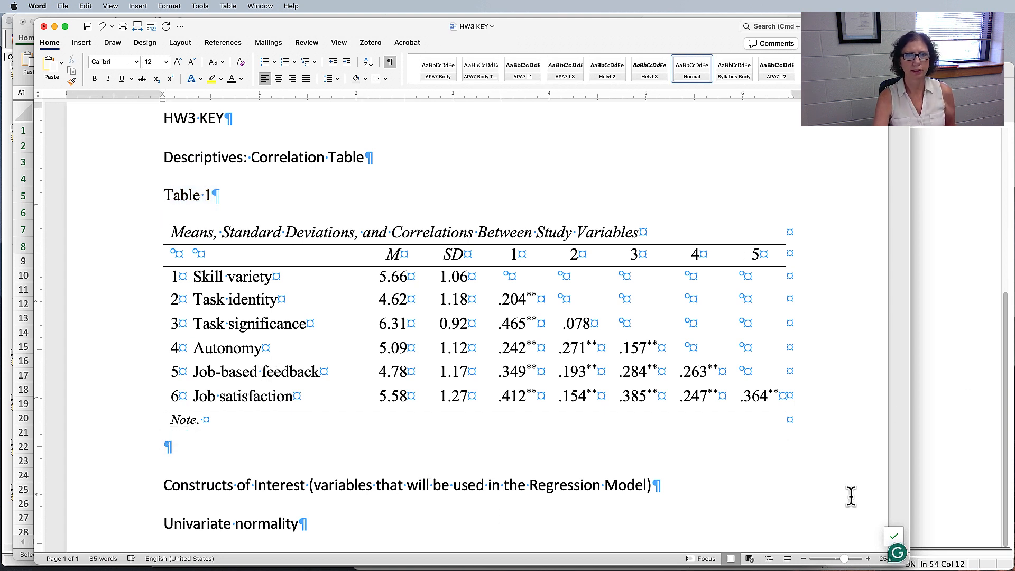
left_click(390, 62)
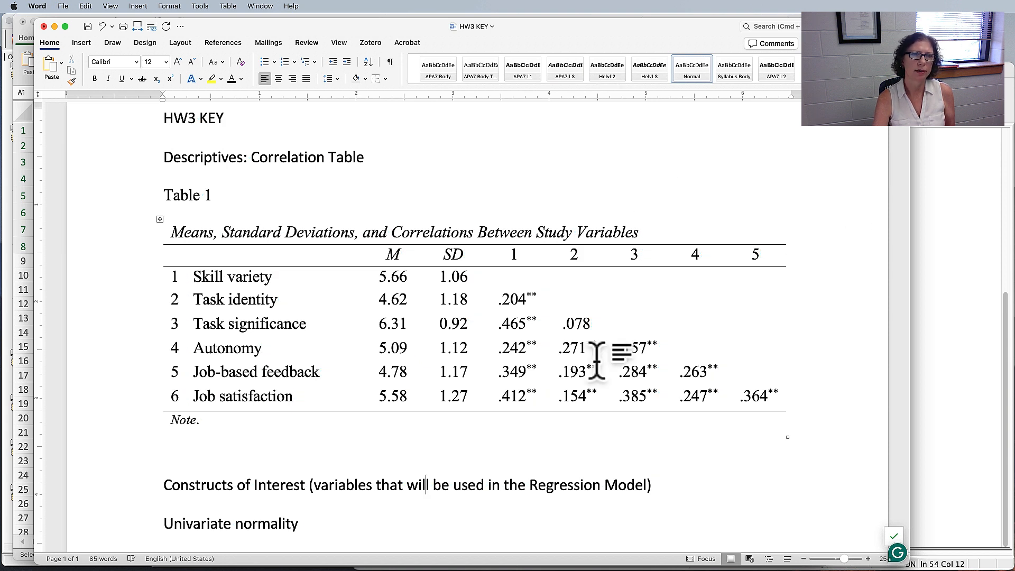